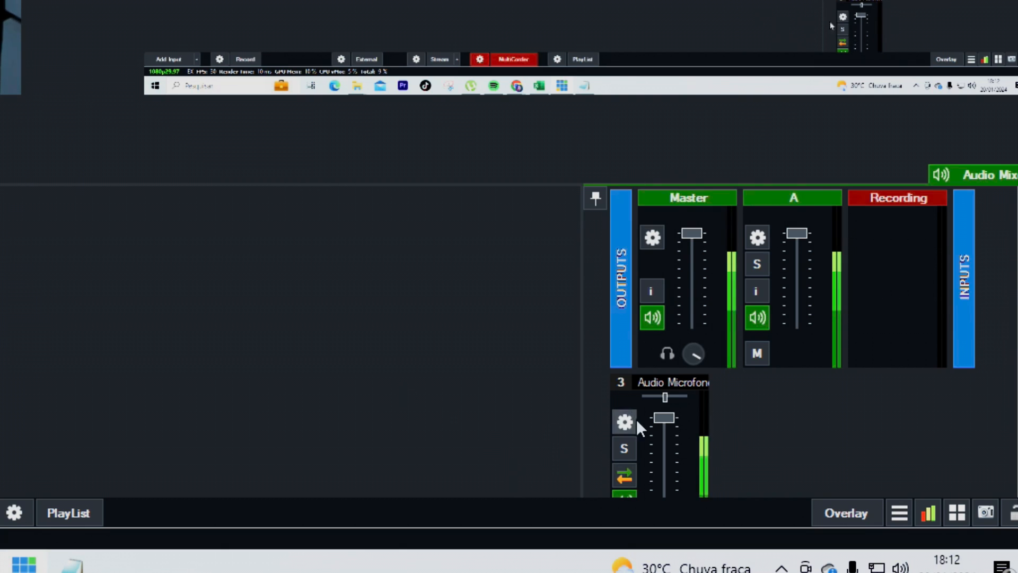
scroll(685, 390, down, 1)
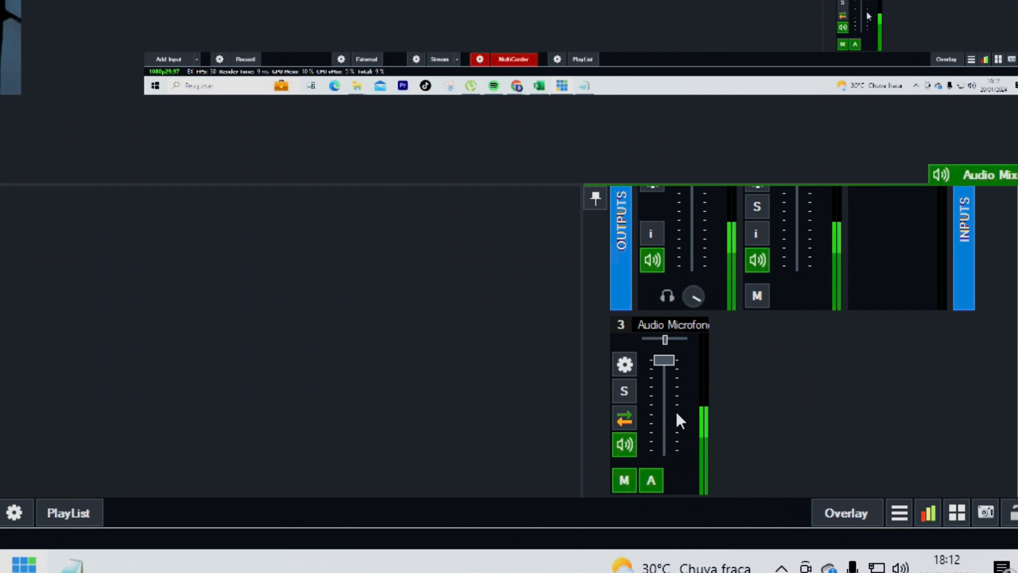
scroll(676, 411, up, 1)
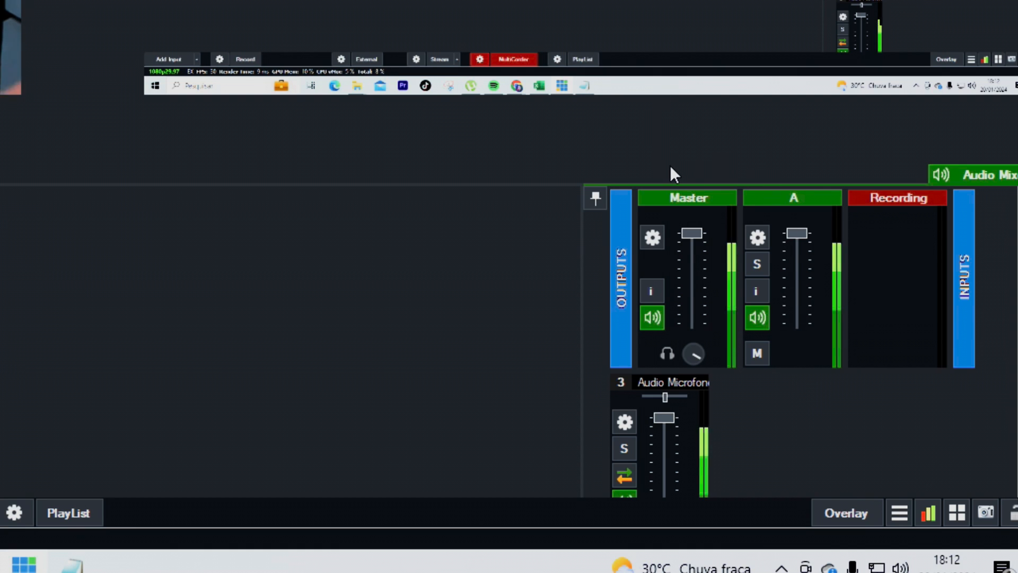
scroll(640, 333, down, 2)
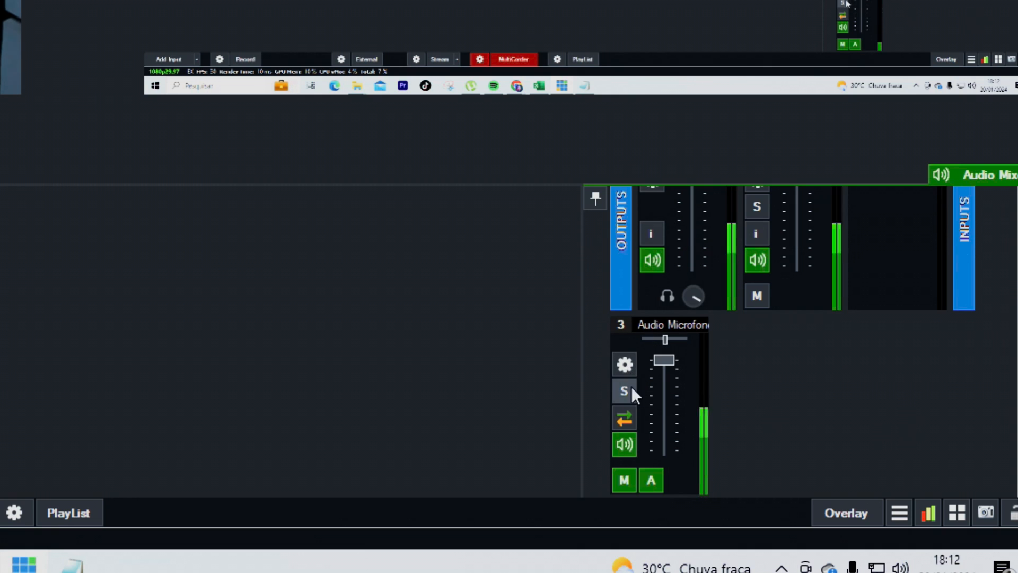
scroll(689, 249, up, 2)
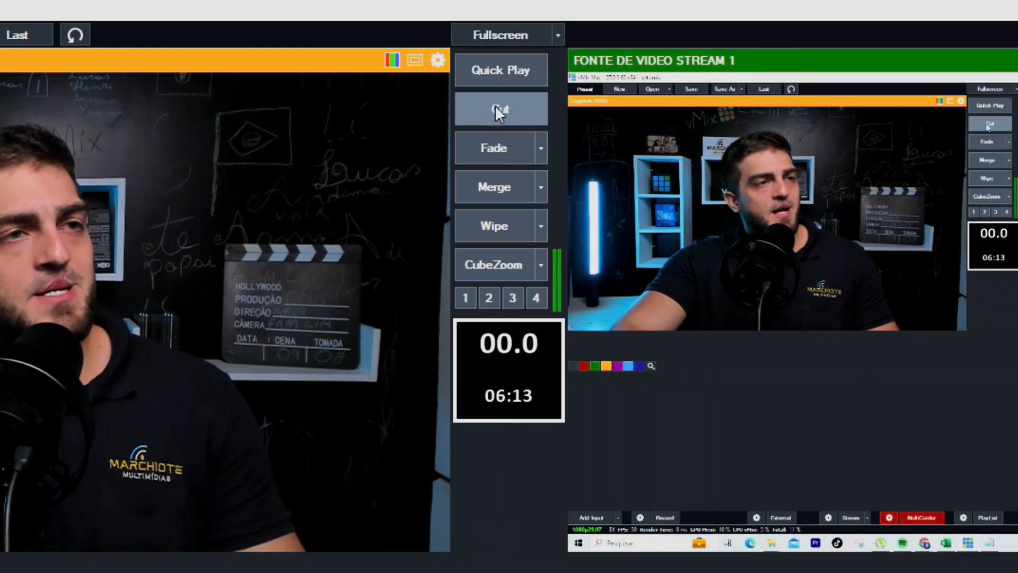
- Swap preview and output with Fade, Merge, Cut twice, then Wipe, leaving the BRIO camera live
click(491, 148)
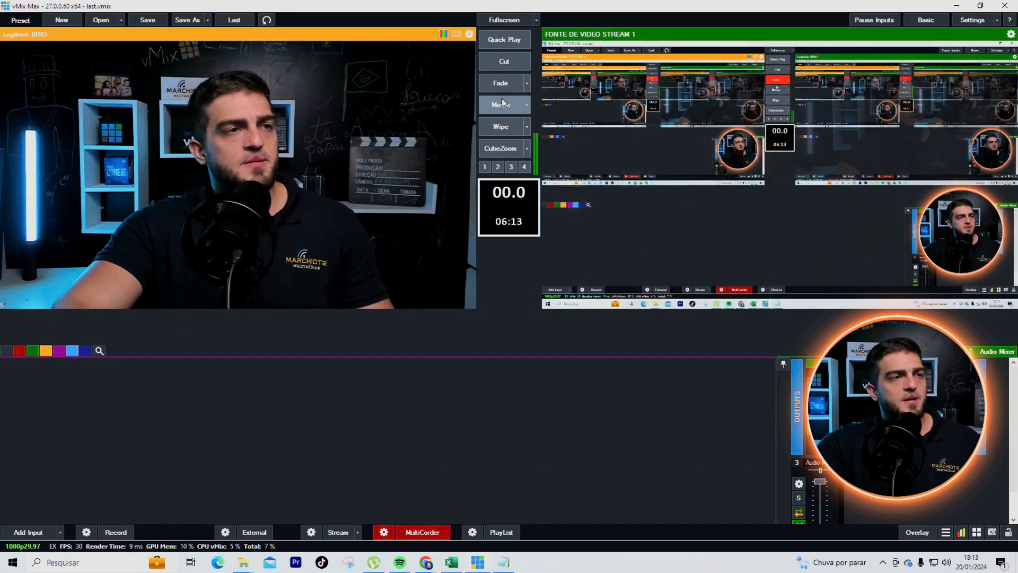
click(502, 106)
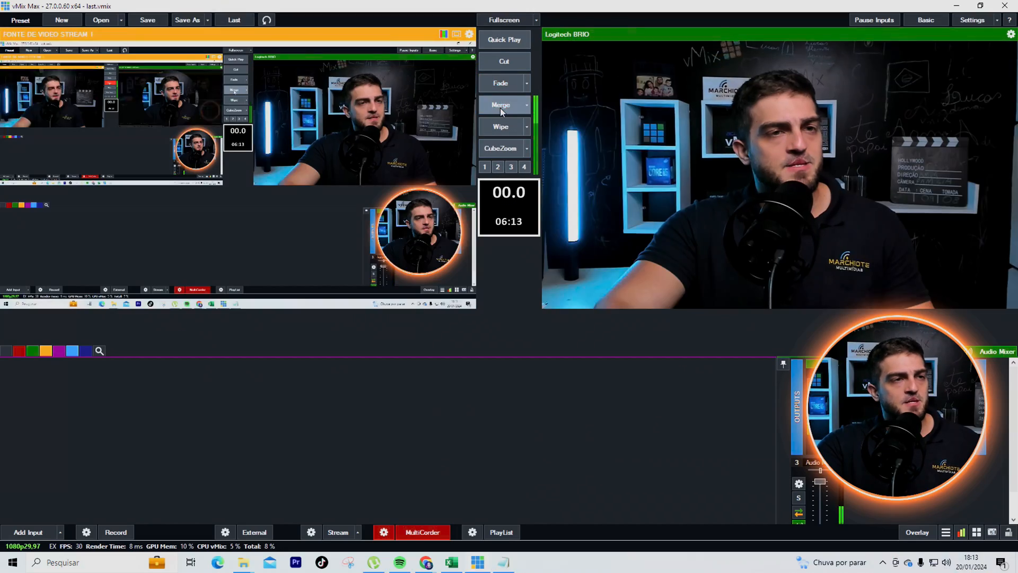
click(505, 62)
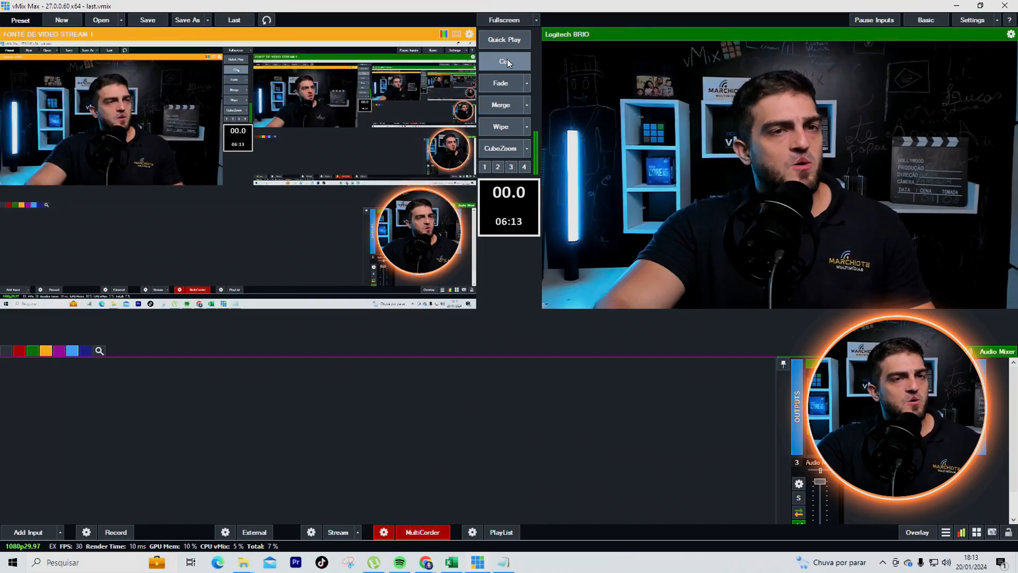
click(506, 62)
click(499, 129)
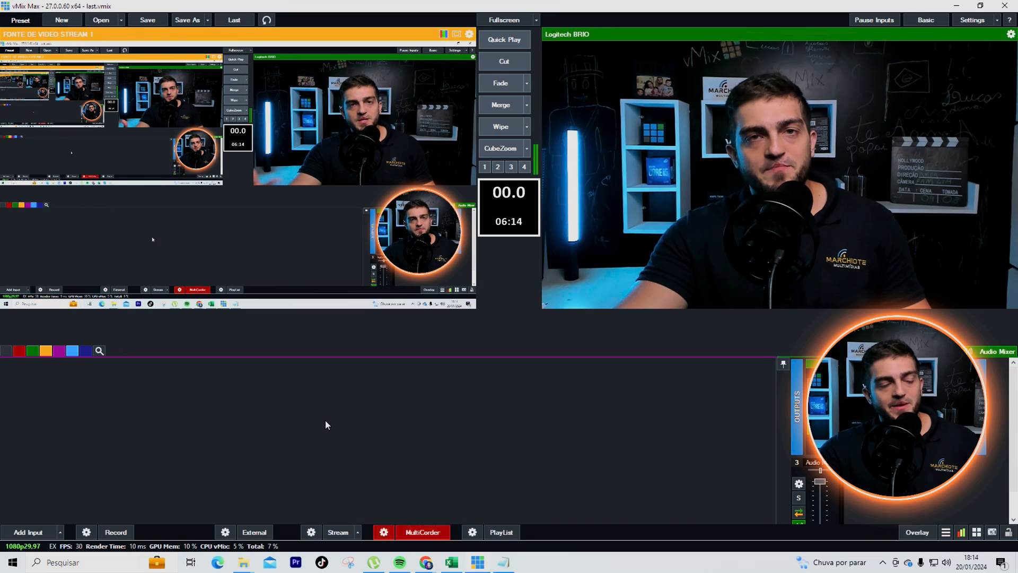
- Open the Input Select dialog via Add Input at the bottom left
click(33, 532)
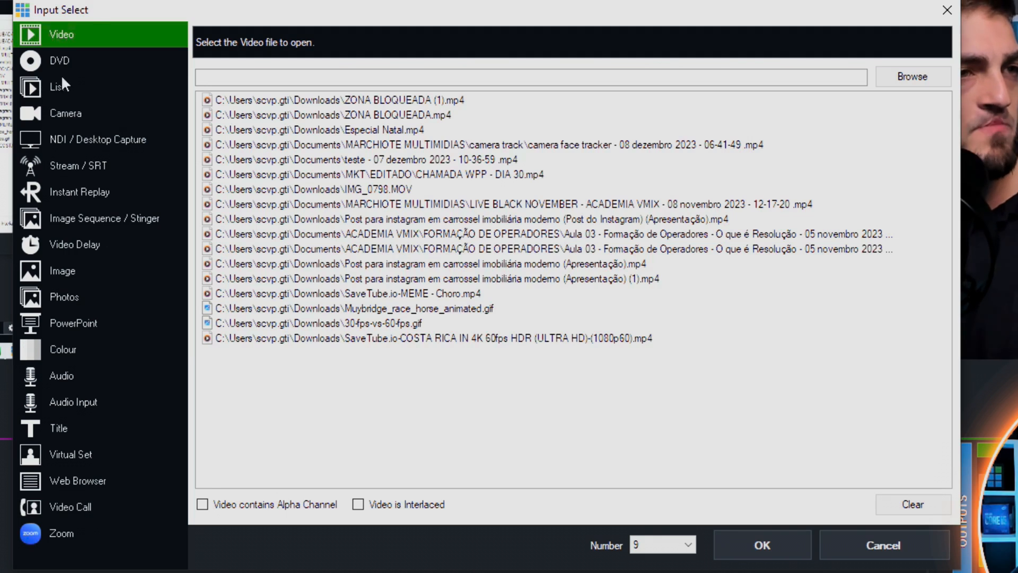
- Choose the Camera input type and select Logitech BRIO at 1920x1080, NTSC 29.97p
click(104, 114)
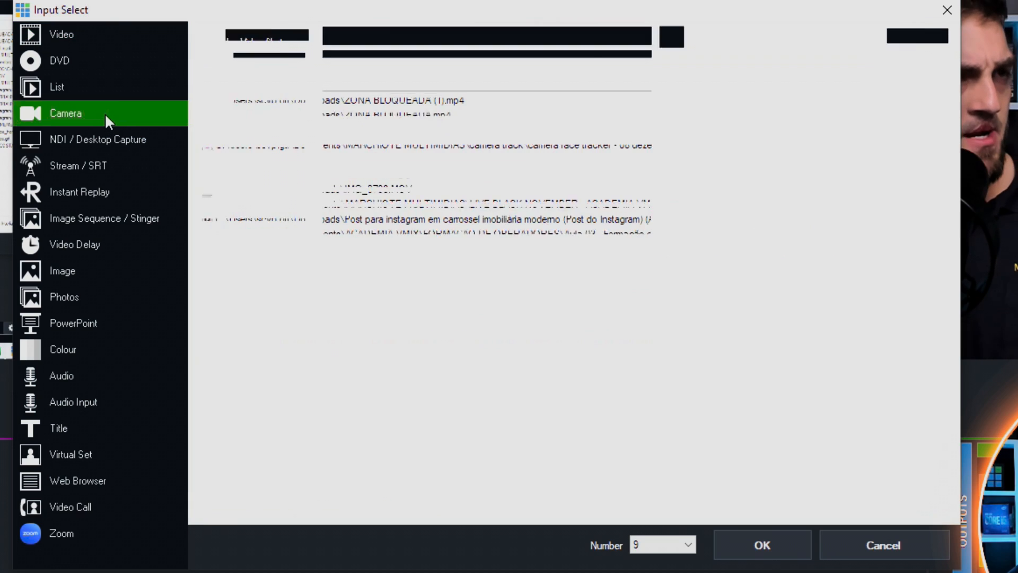
click(350, 35)
click(345, 85)
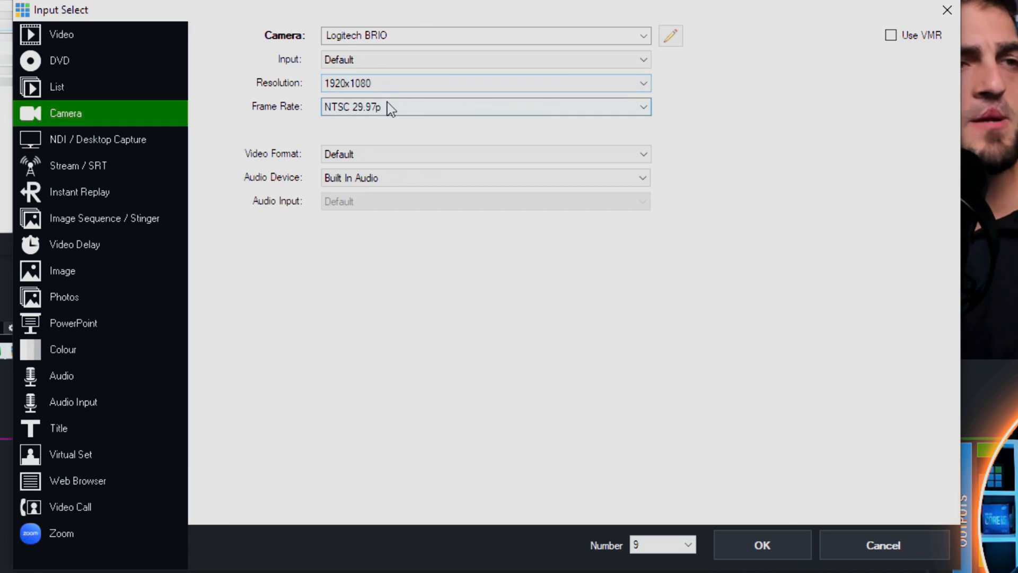
click(414, 112)
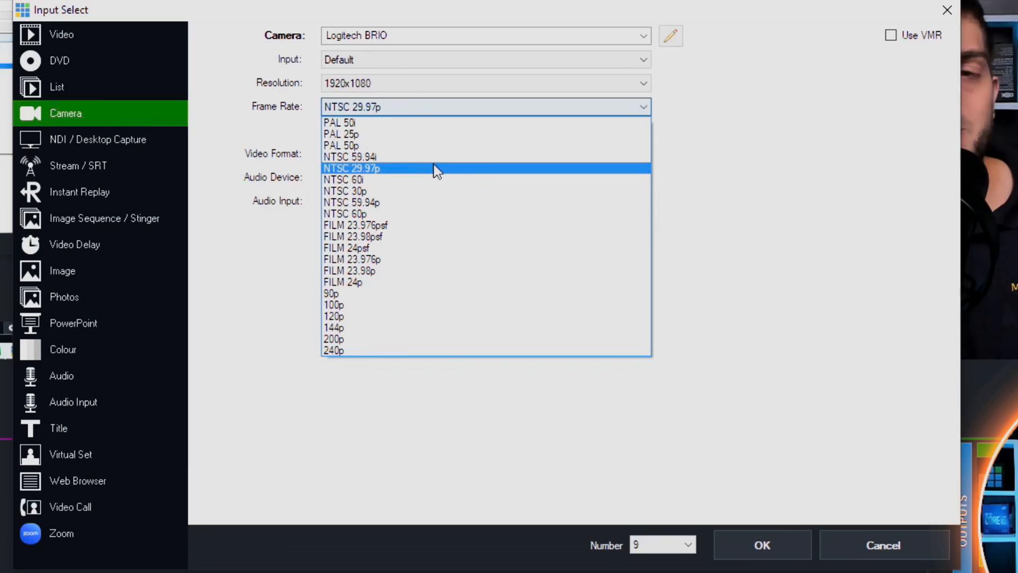
click(435, 169)
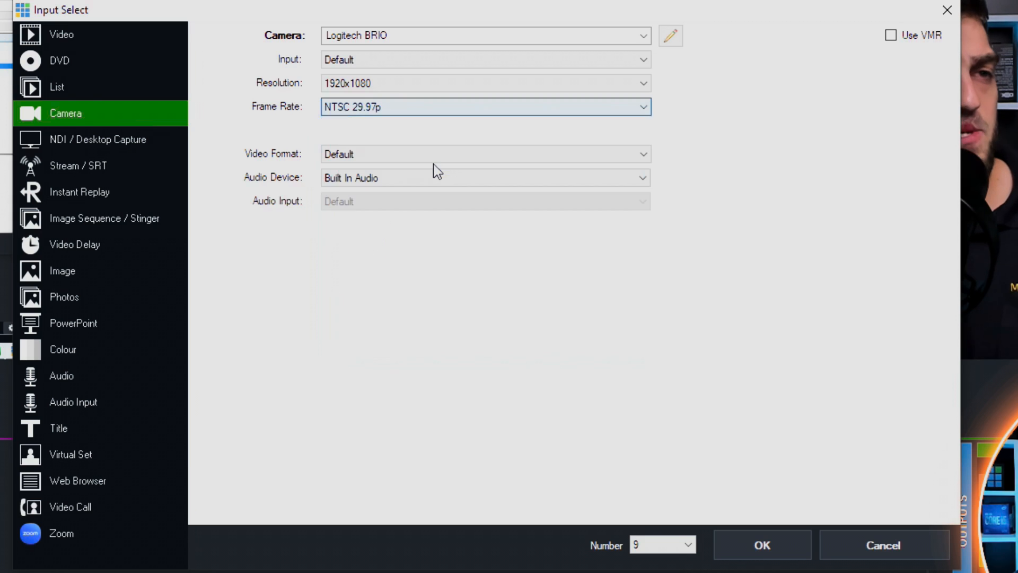
- Keep the Video Format at Default and open the Audio Device list showing Built In Audio
click(416, 153)
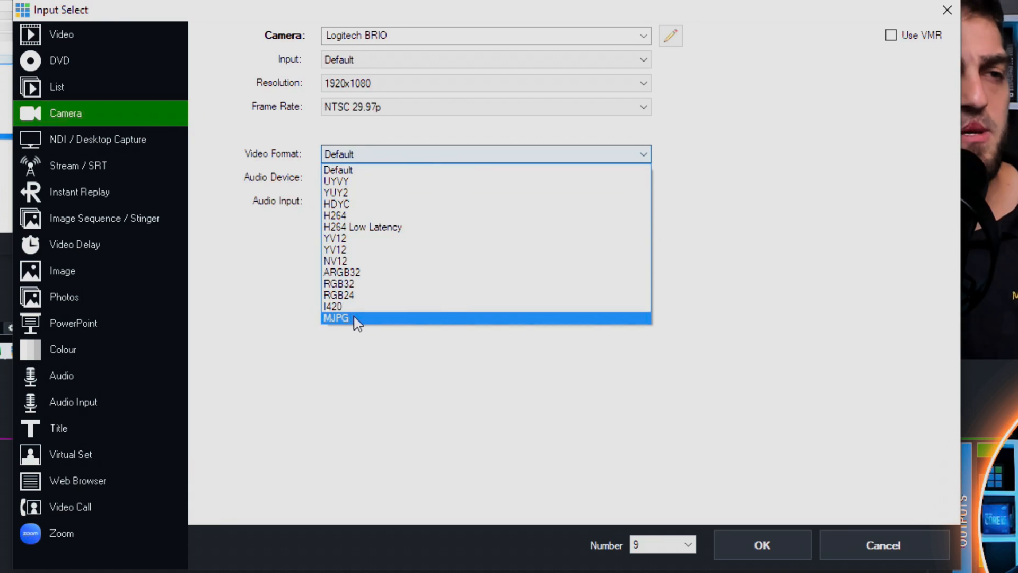
click(804, 225)
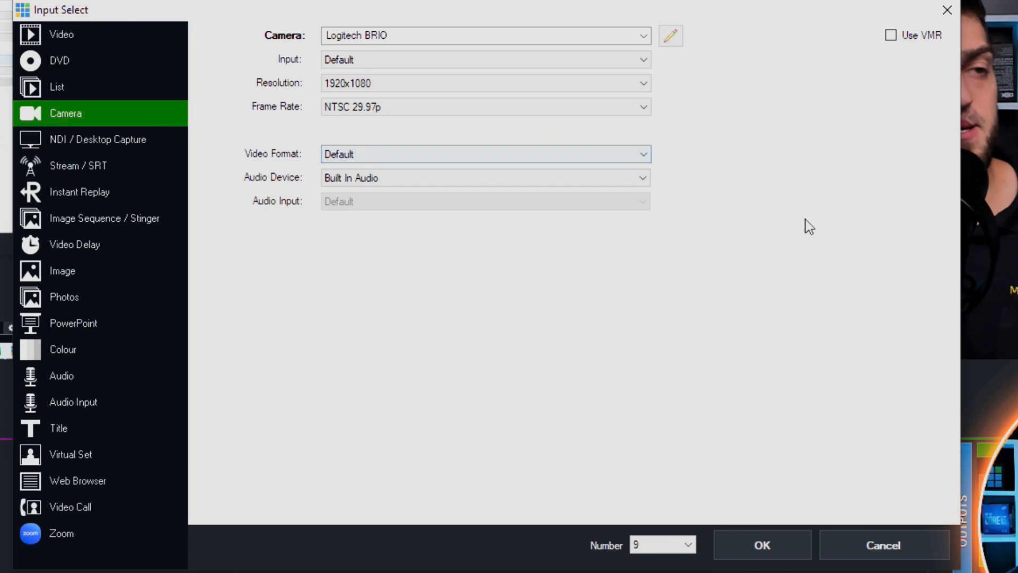
click(429, 178)
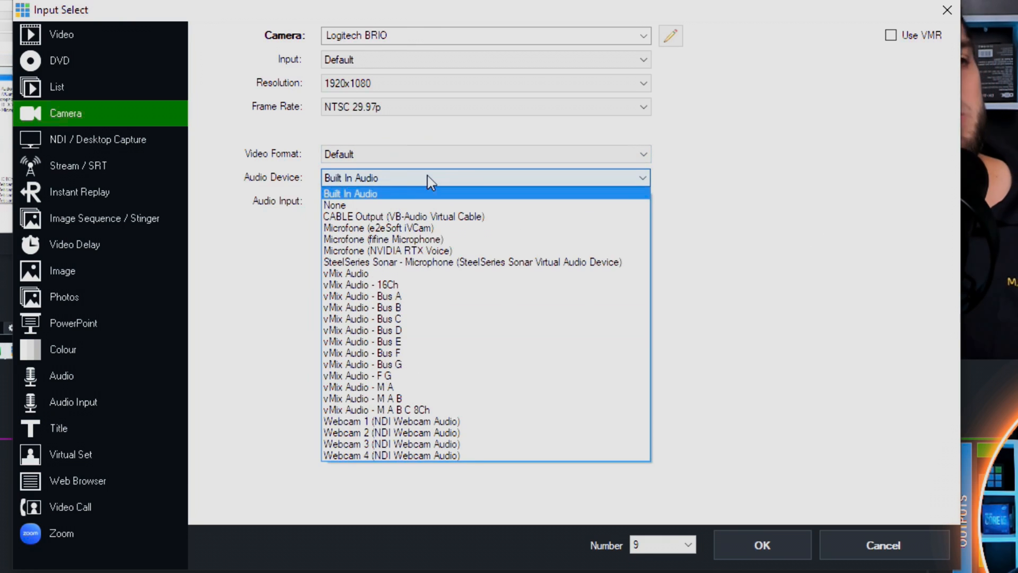
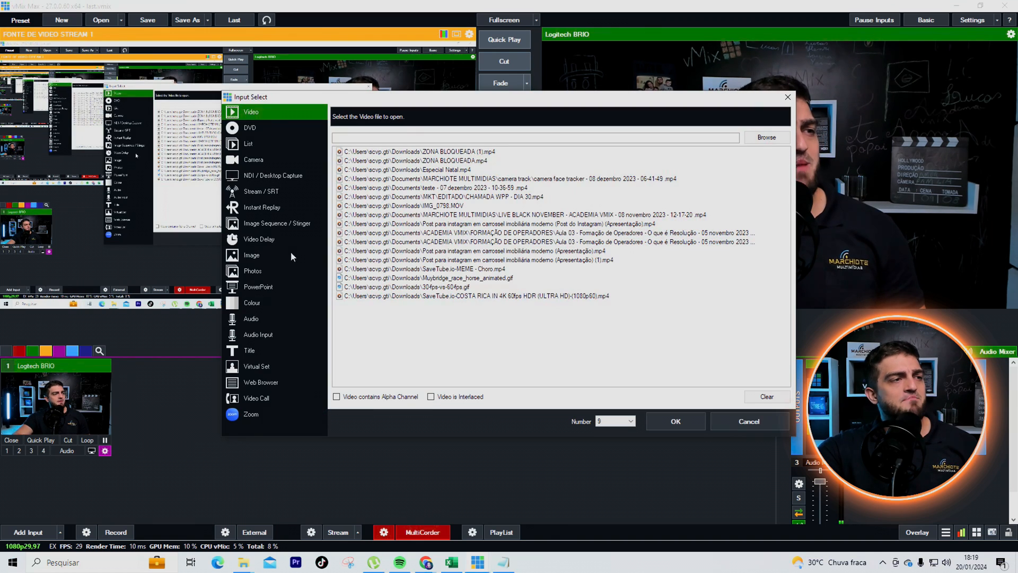
- Add IDENTIDADE VMIX ELITE (4).png as image input 9 and load it into Preview
click(229, 257)
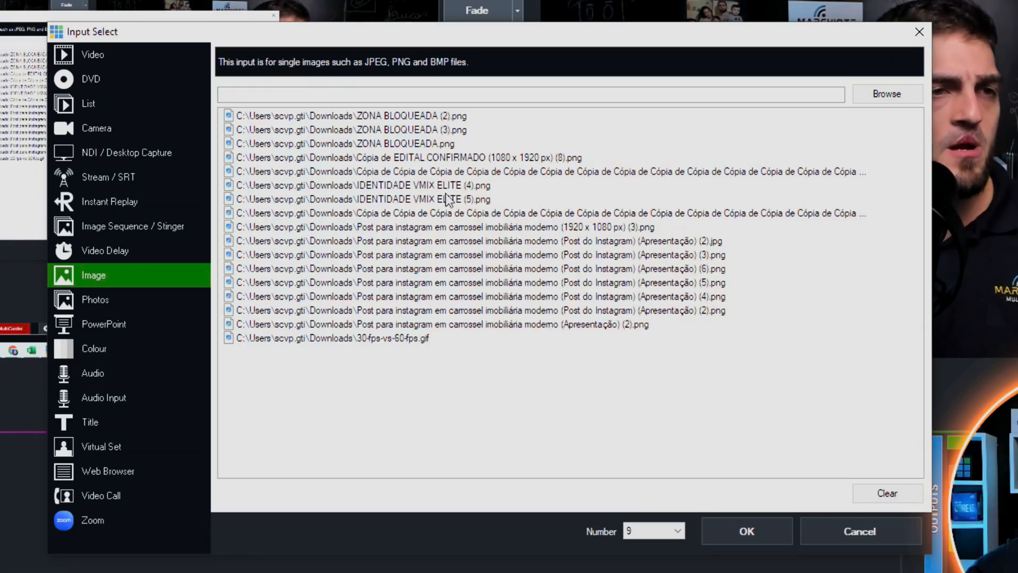
click(440, 186)
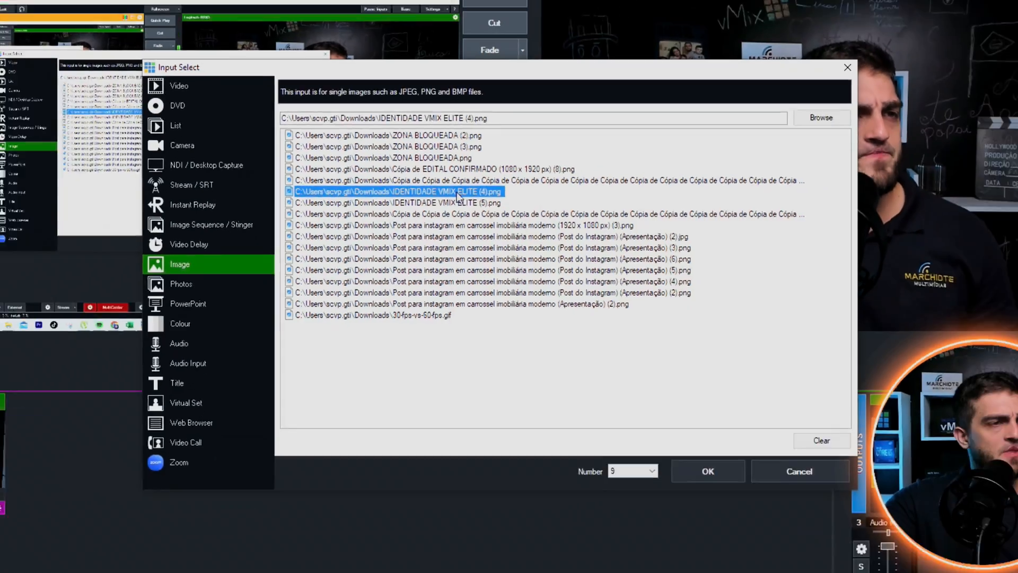
click(708, 471)
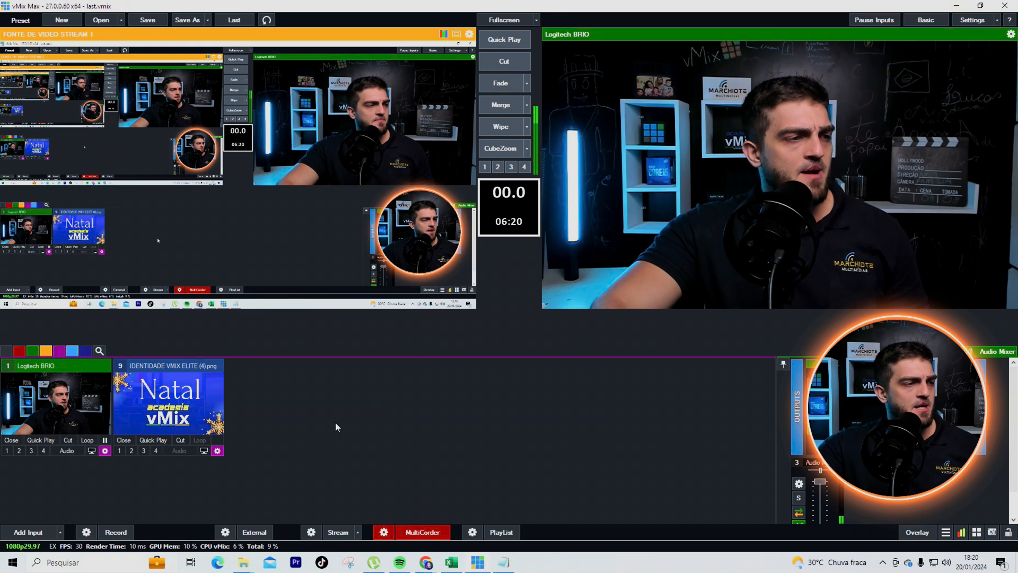
click(170, 404)
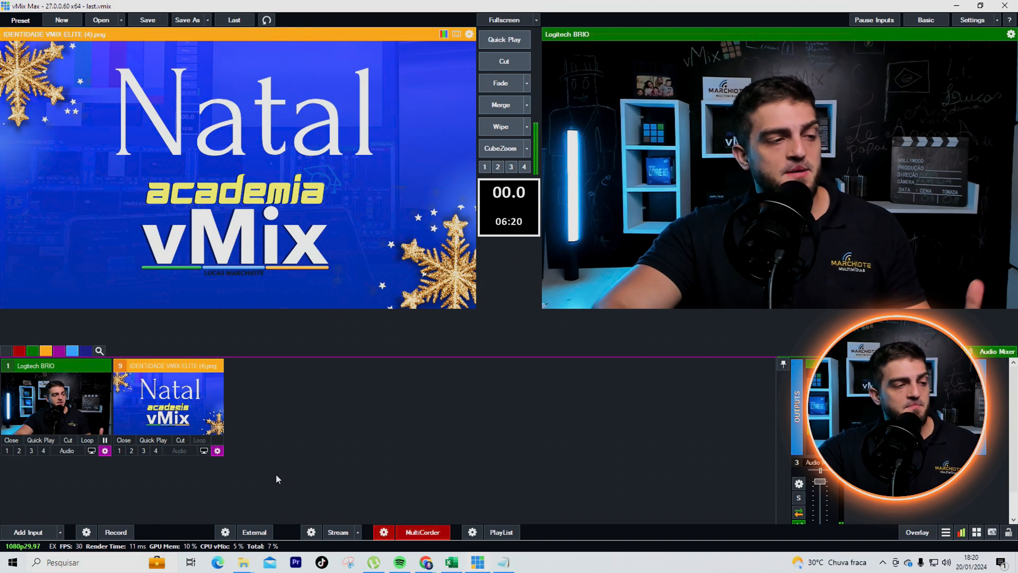
- Drag the praying-man JPEG from Documentos into vMix as input 10 and preview it
mouse_move(243, 566)
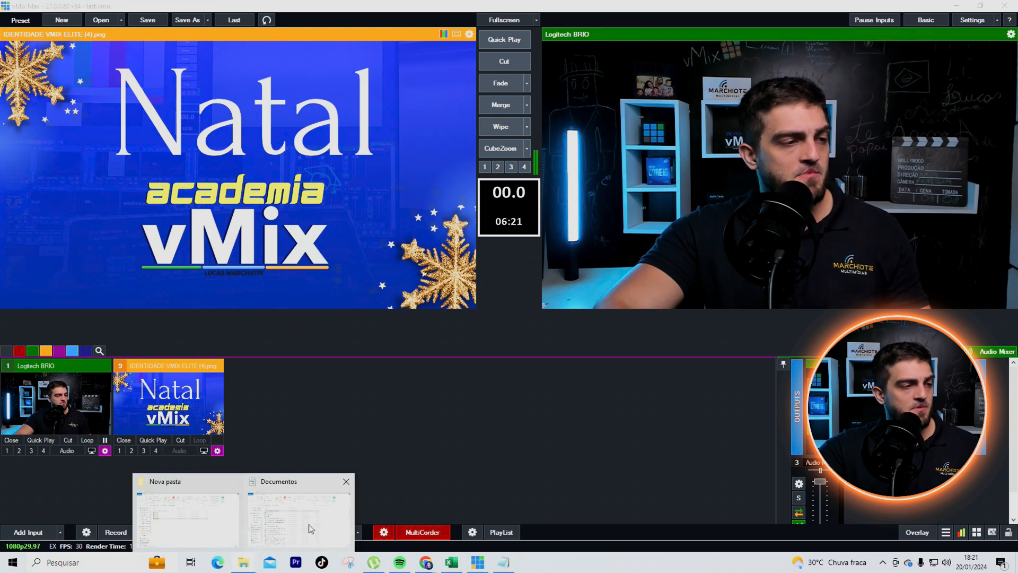
click(311, 525)
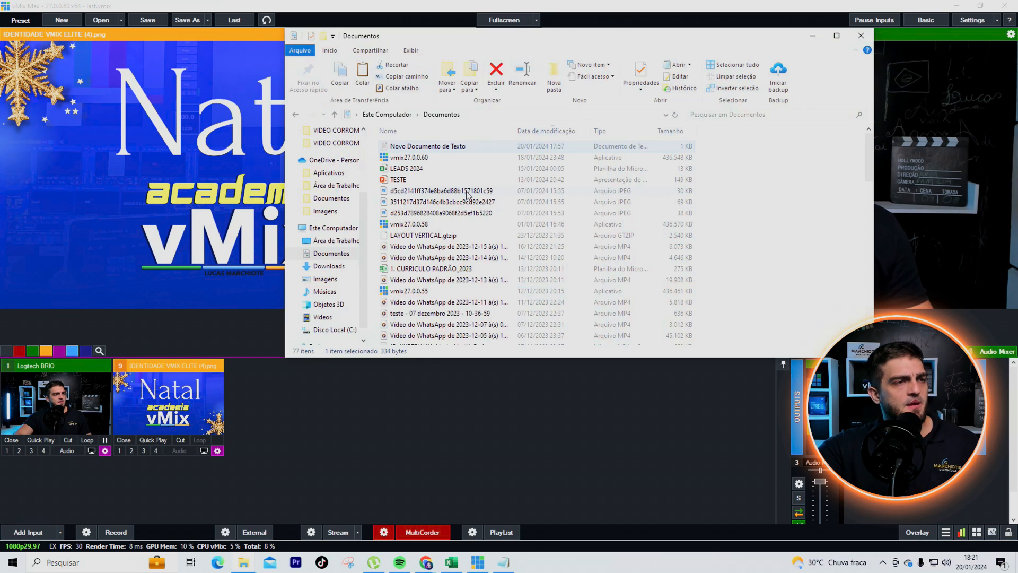
drag(546, 202, 346, 432)
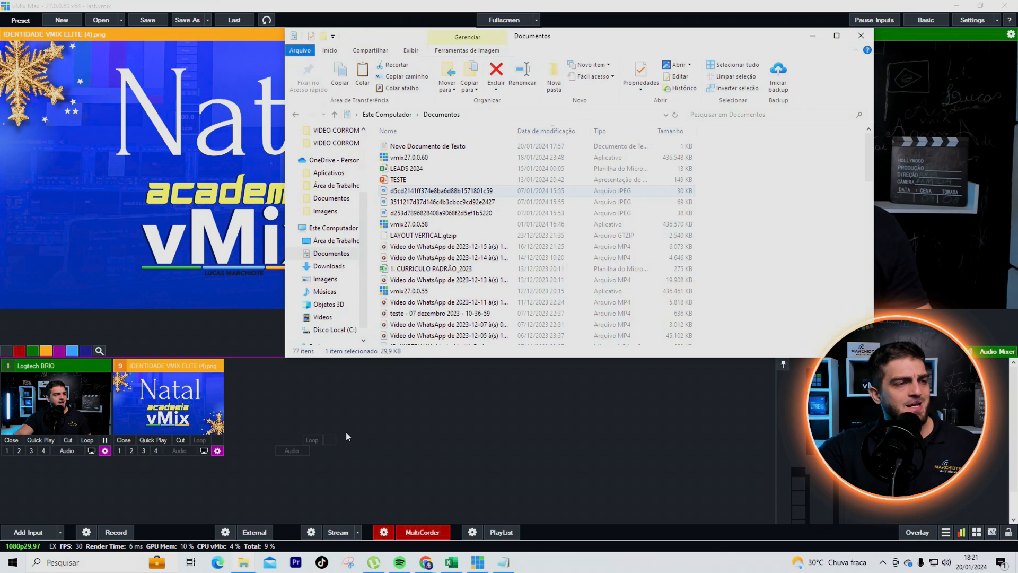
click(469, 427)
click(295, 369)
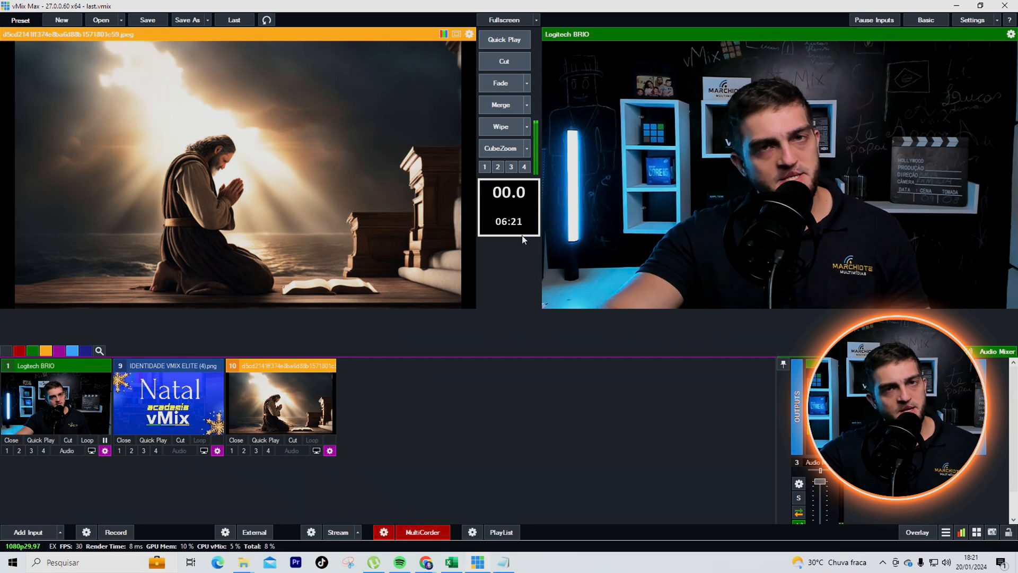
click(35, 532)
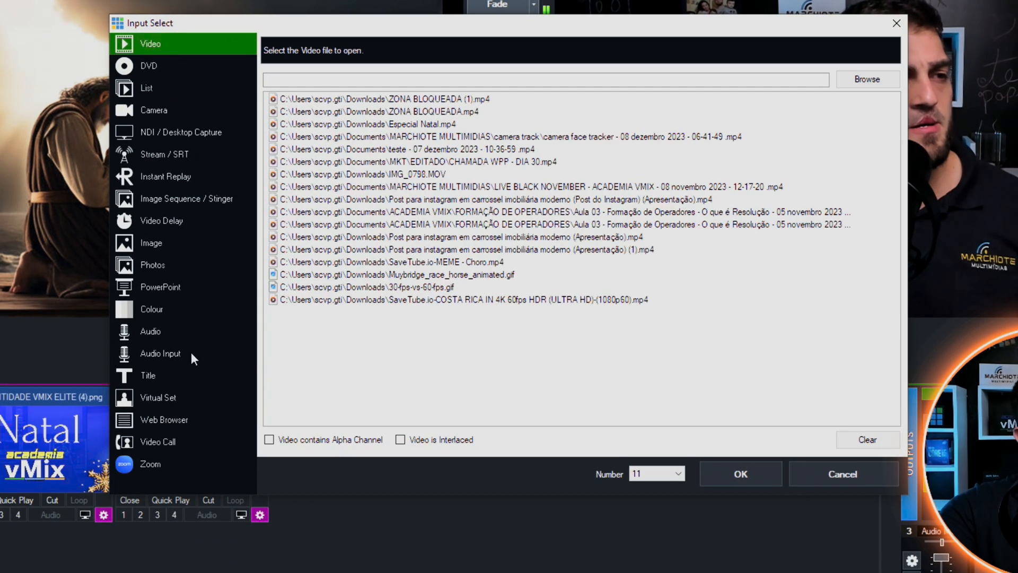
click(191, 353)
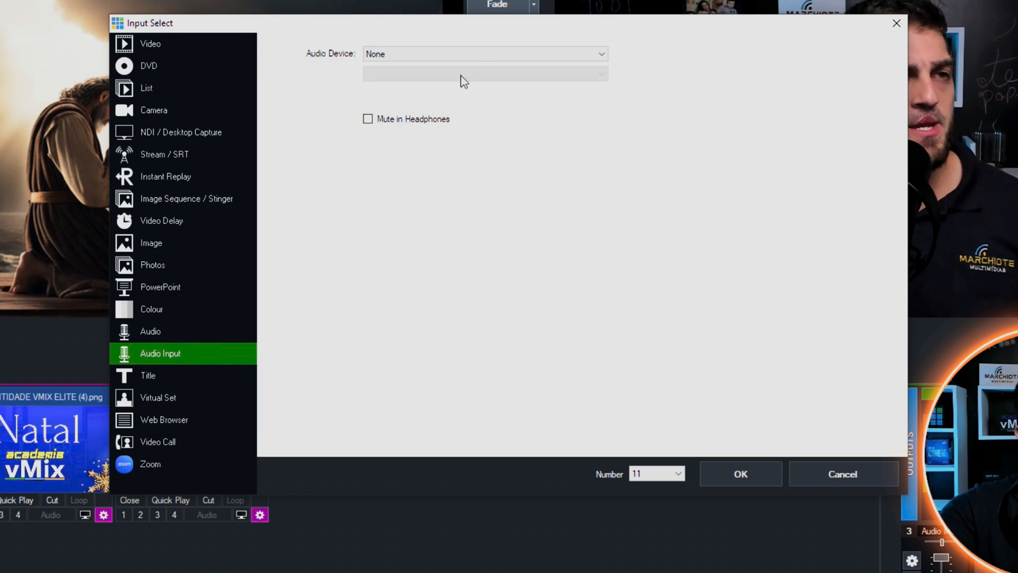
click(534, 55)
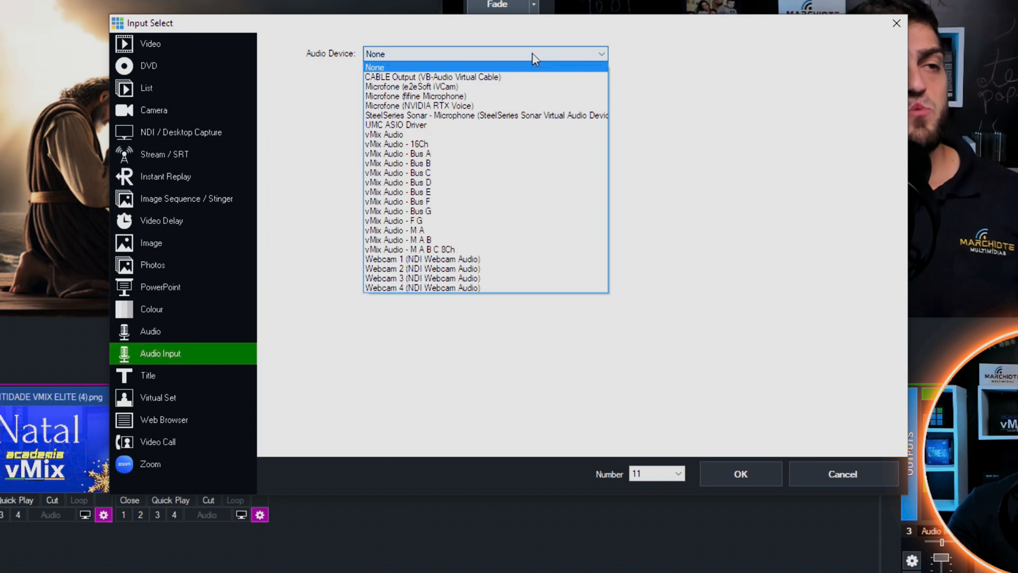
click(452, 97)
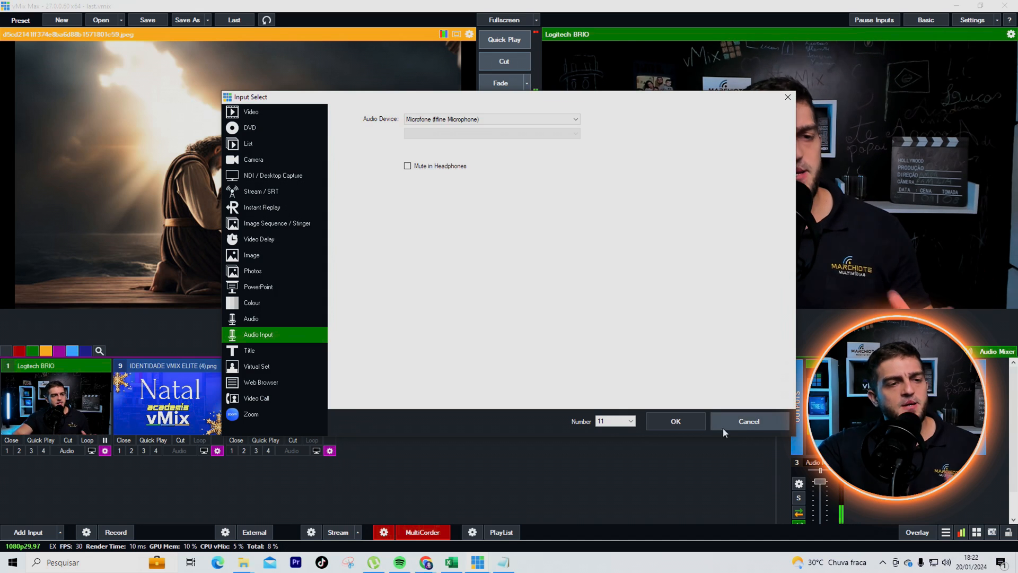
click(745, 421)
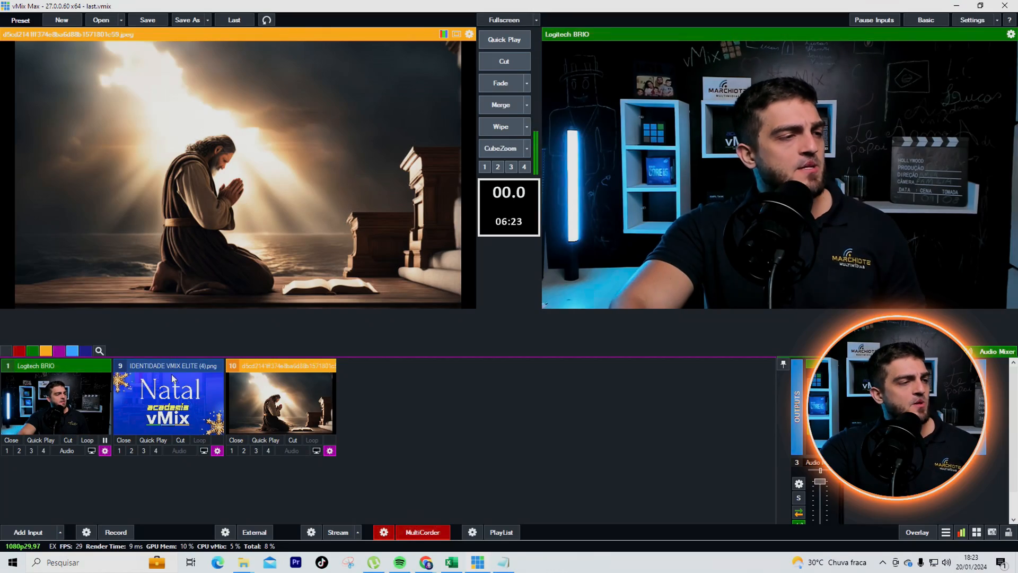
- Open input 9's settings and retype its name as BACKGOROUND
click(202, 429)
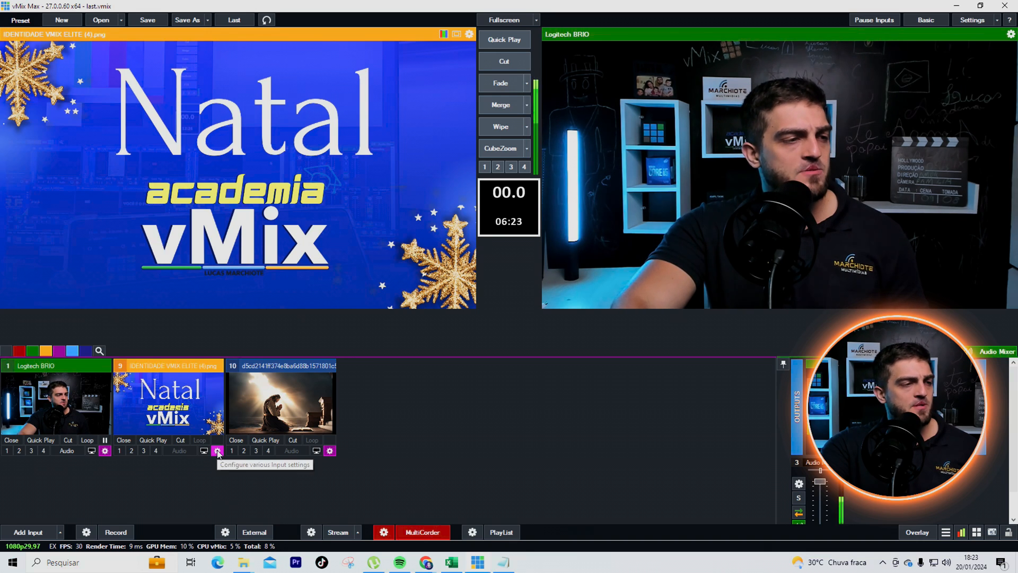
click(218, 450)
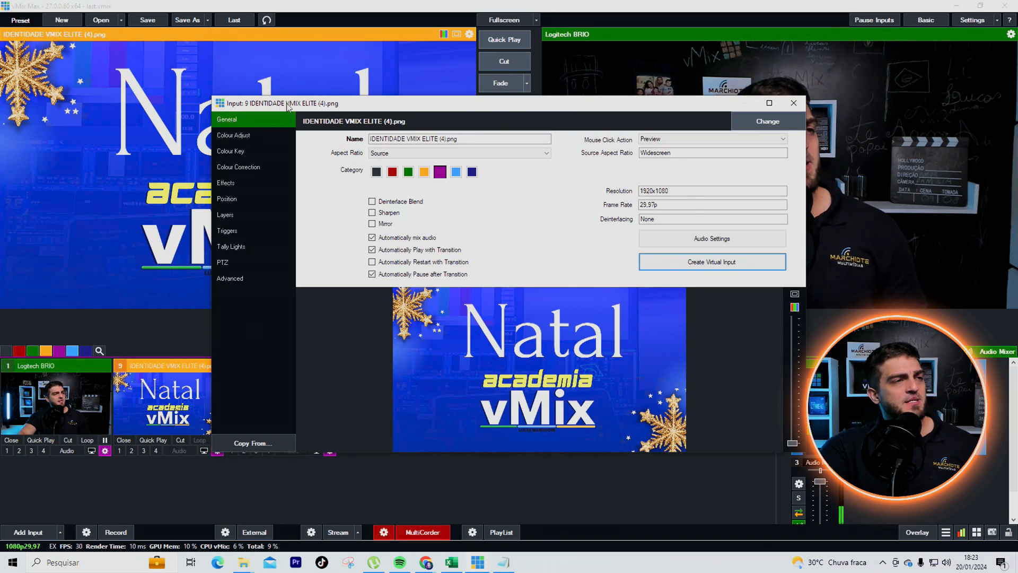
drag(286, 105, 338, 92)
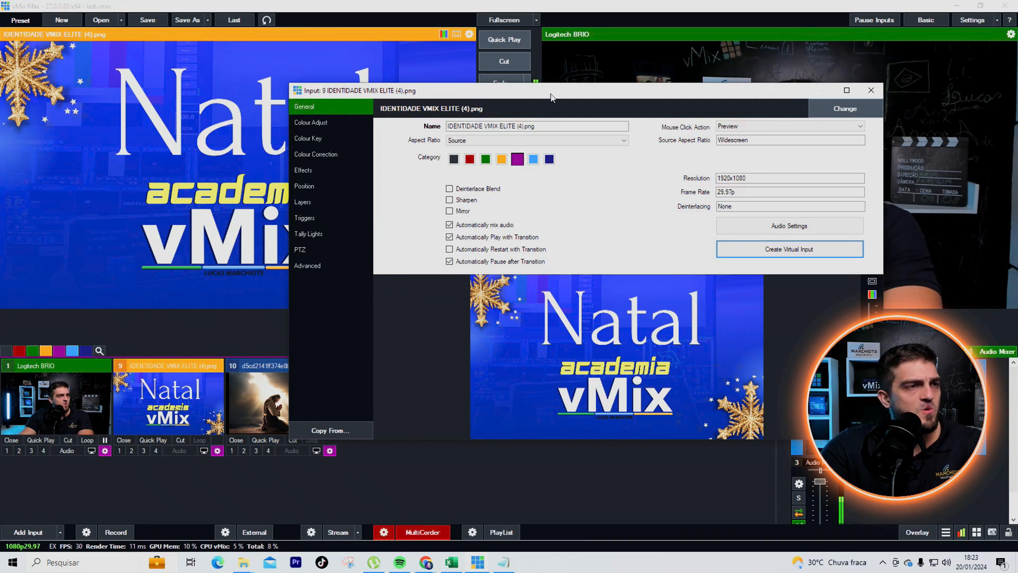
drag(553, 95, 504, 96)
triple_click(509, 130)
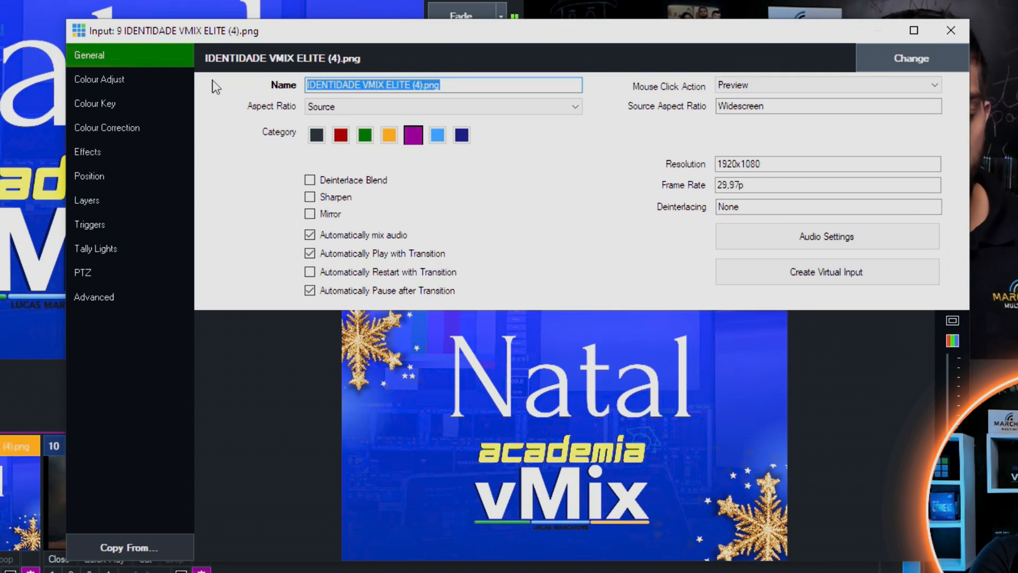
text(BACKGORUND)
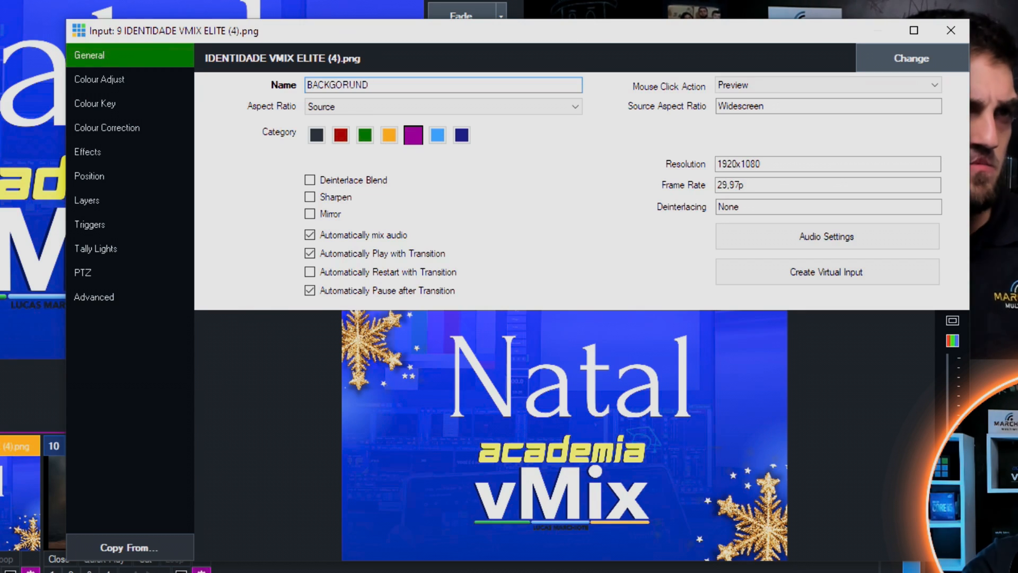
key(BackSpace)
key(BackSpace)
key(BackSpace)
text(OUN)
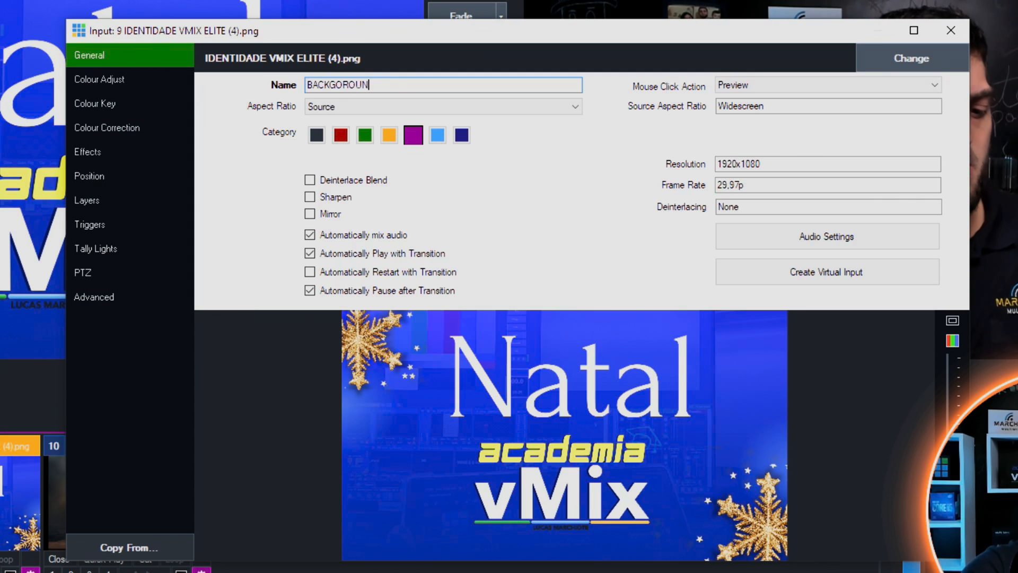
text(D)
- Try the image's aspect ratio as Normal, Anamorphic, Source and 4:3, settling on Widescreen
click(381, 107)
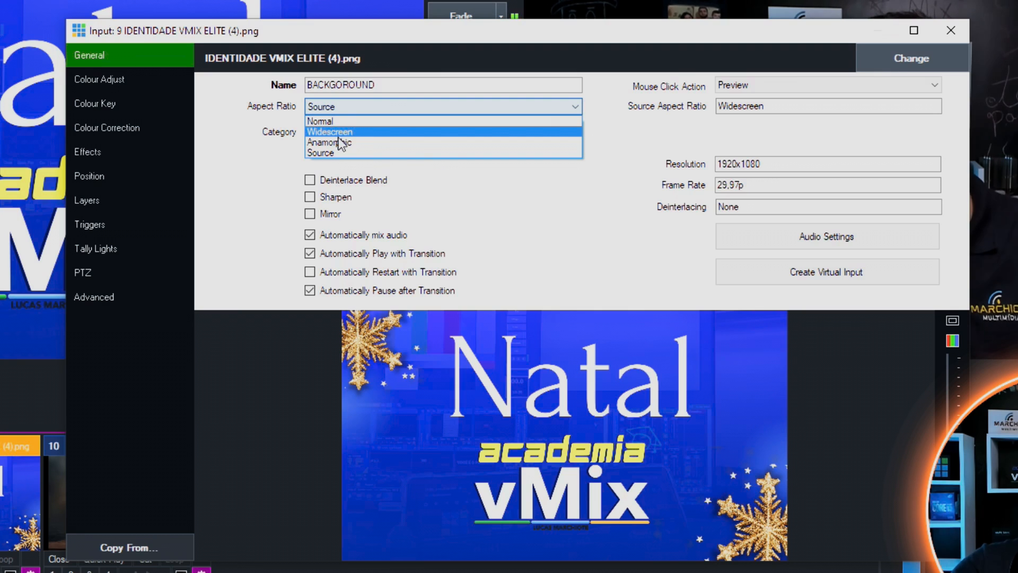
click(336, 122)
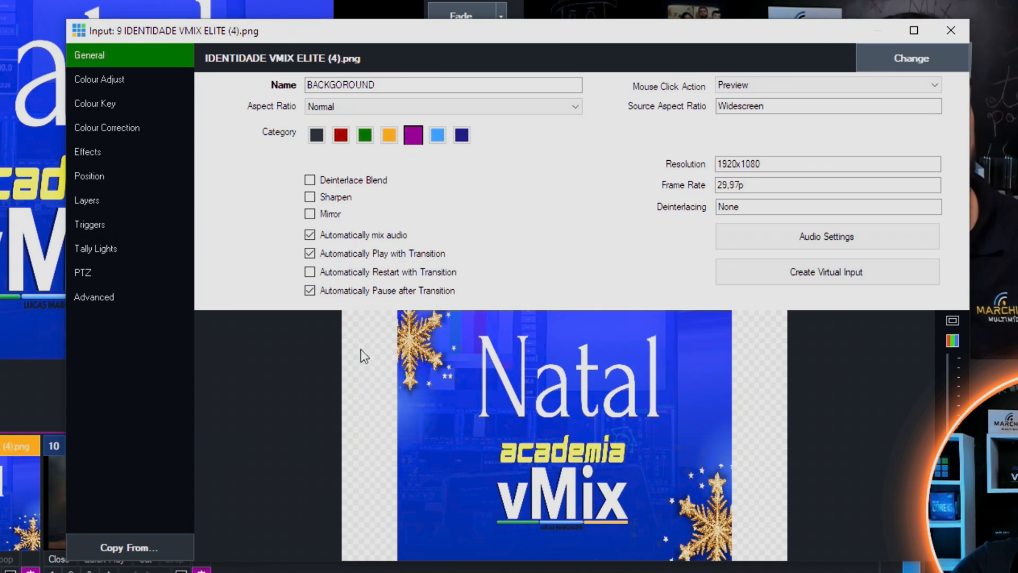
click(403, 107)
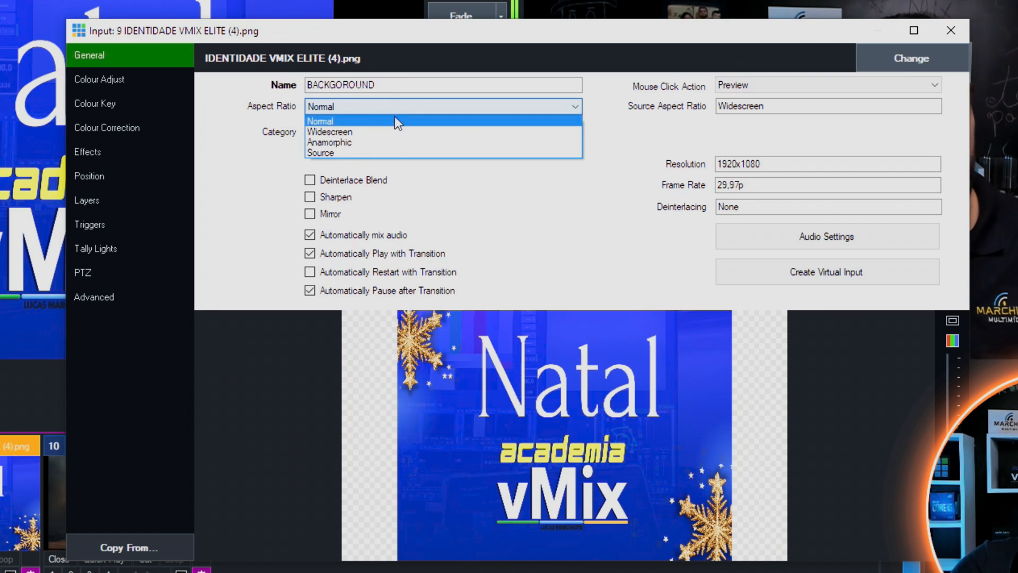
click(395, 141)
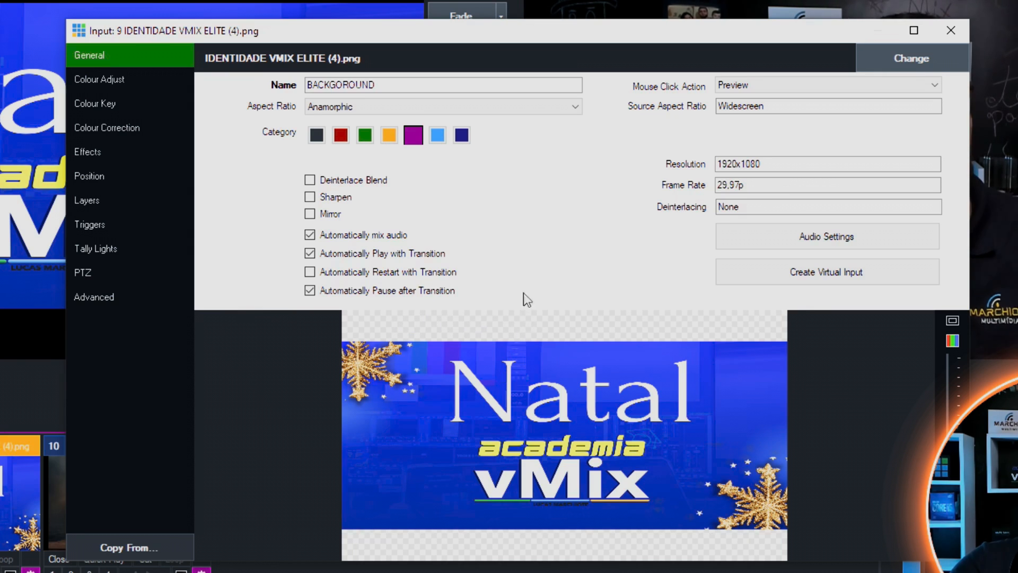
click(470, 108)
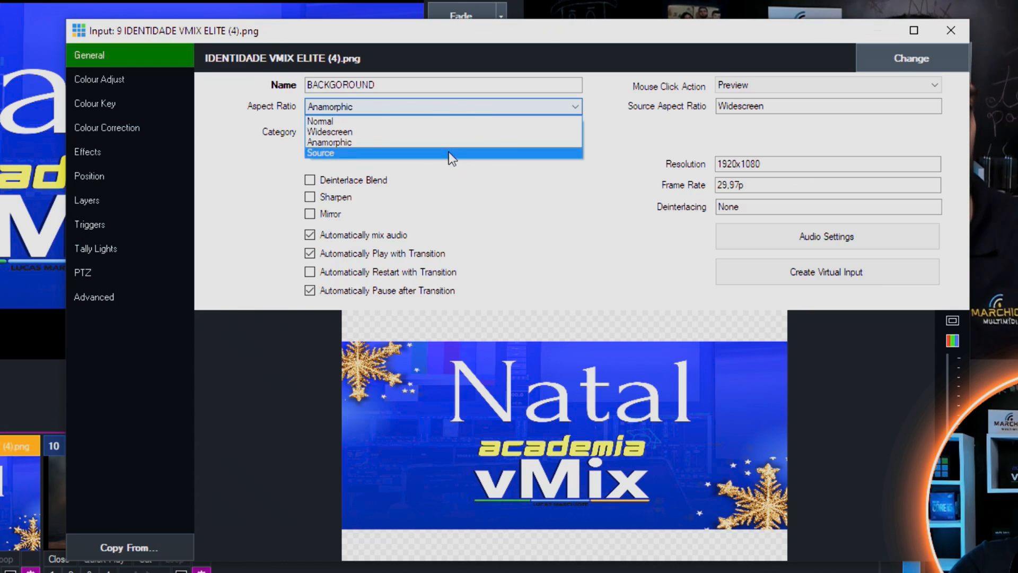
click(448, 153)
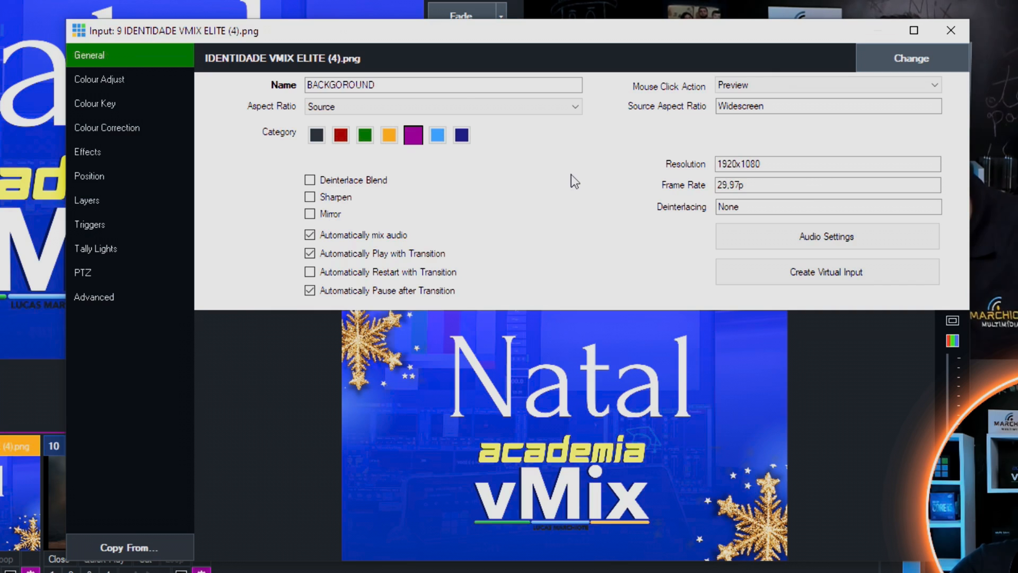
click(520, 106)
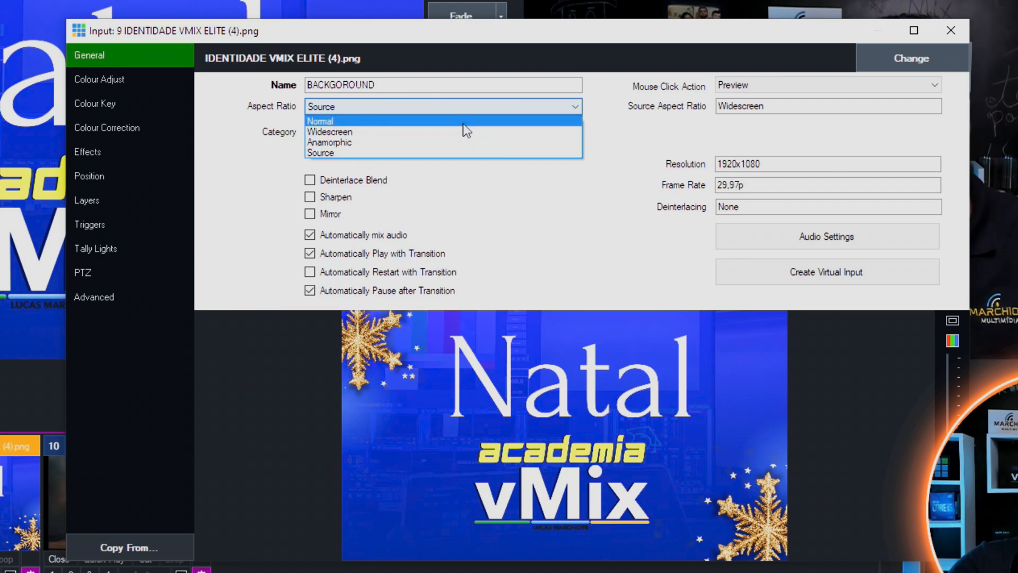
click(464, 122)
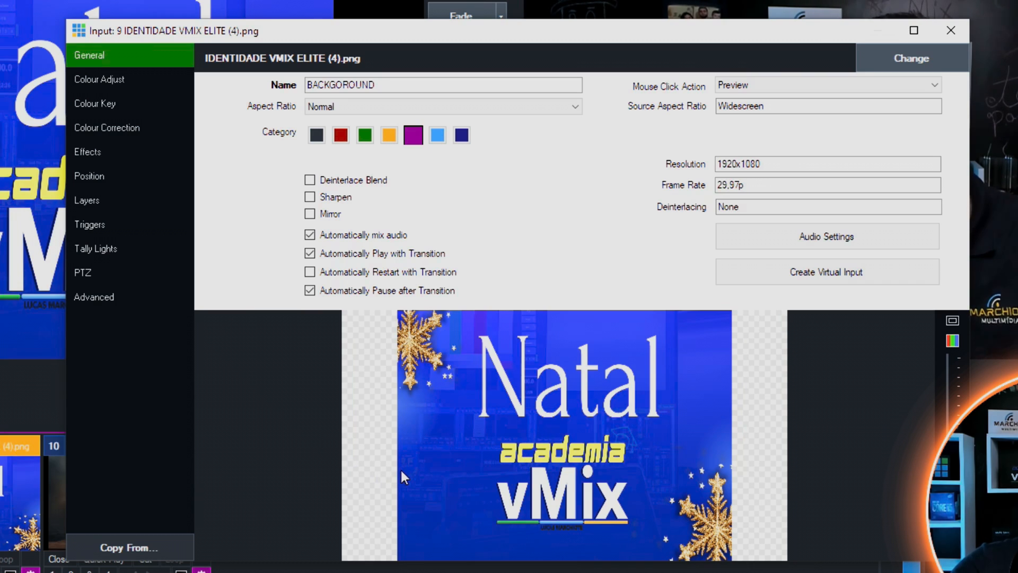
click(470, 105)
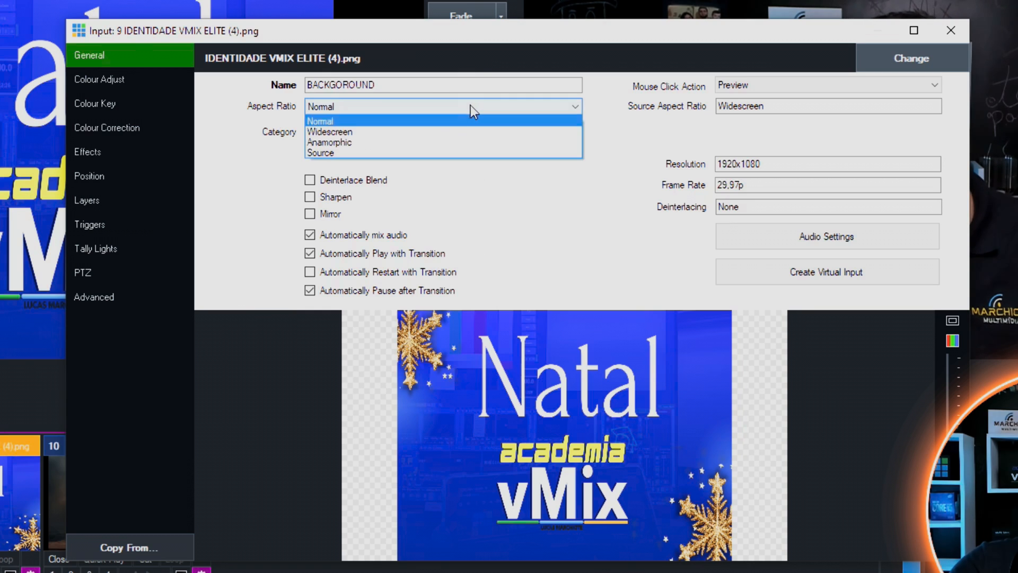
click(462, 132)
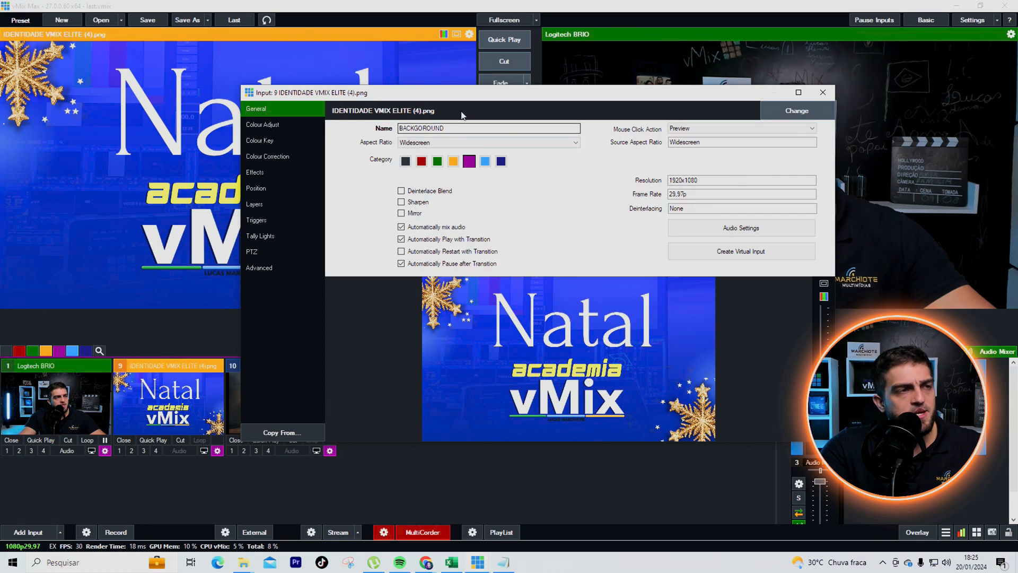
- Close the settings window and reopen the BACKGOROUND input's settings
drag(468, 97, 448, 79)
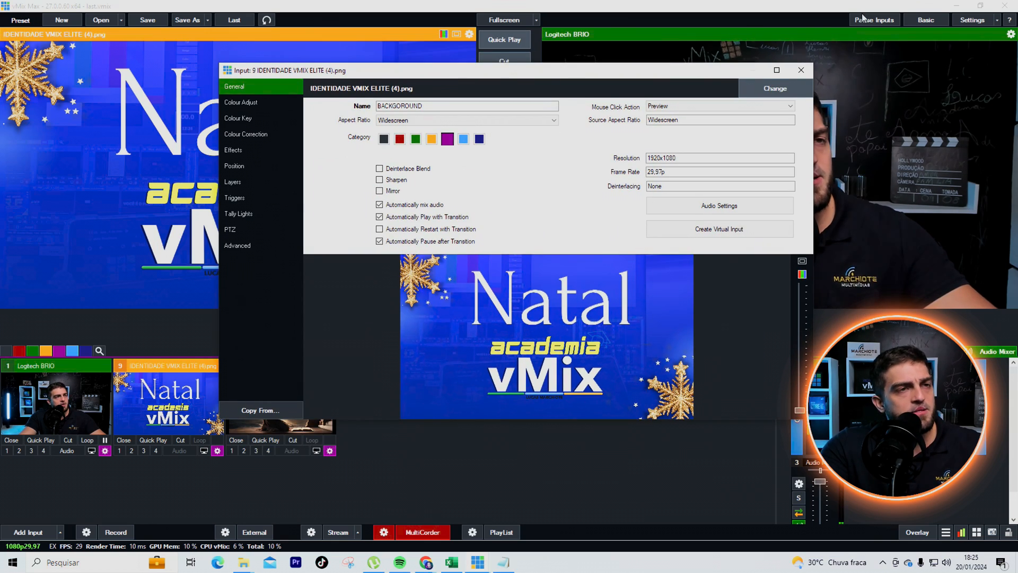
click(801, 70)
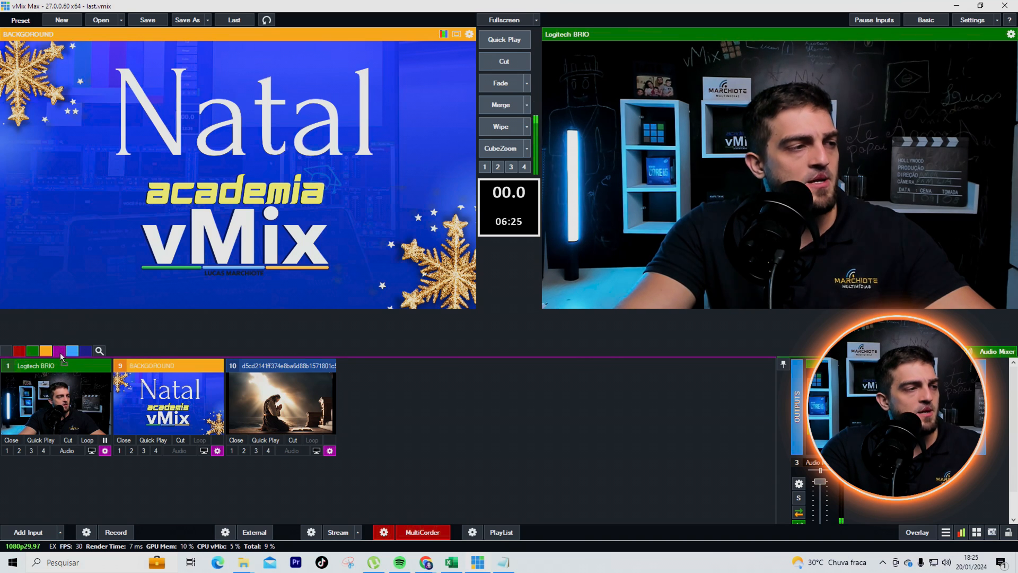
right_click(167, 417)
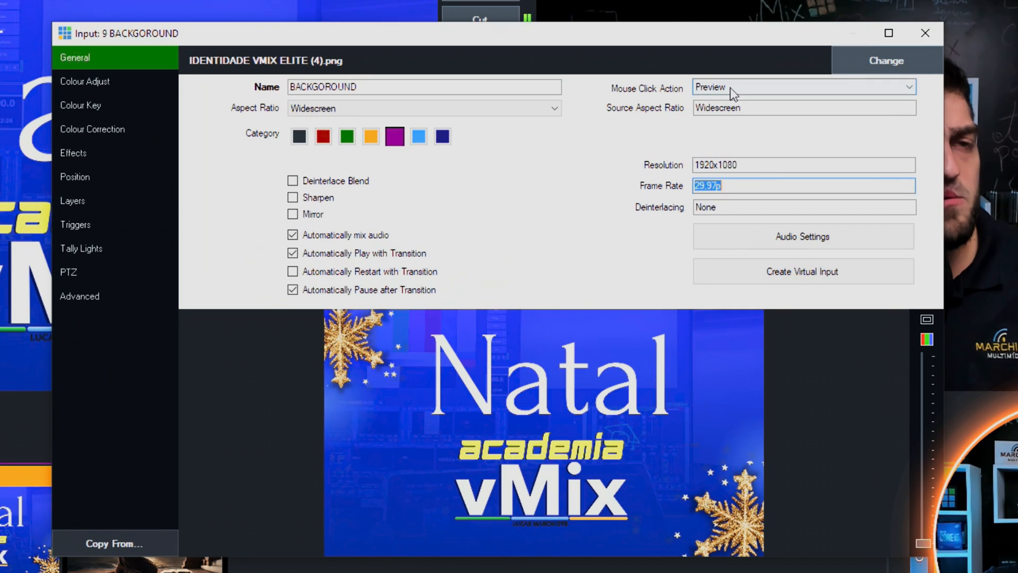
- Leave the click action on Preview, then preview the Logitech BRIO camera and BACKGOROUND in turn
click(672, 106)
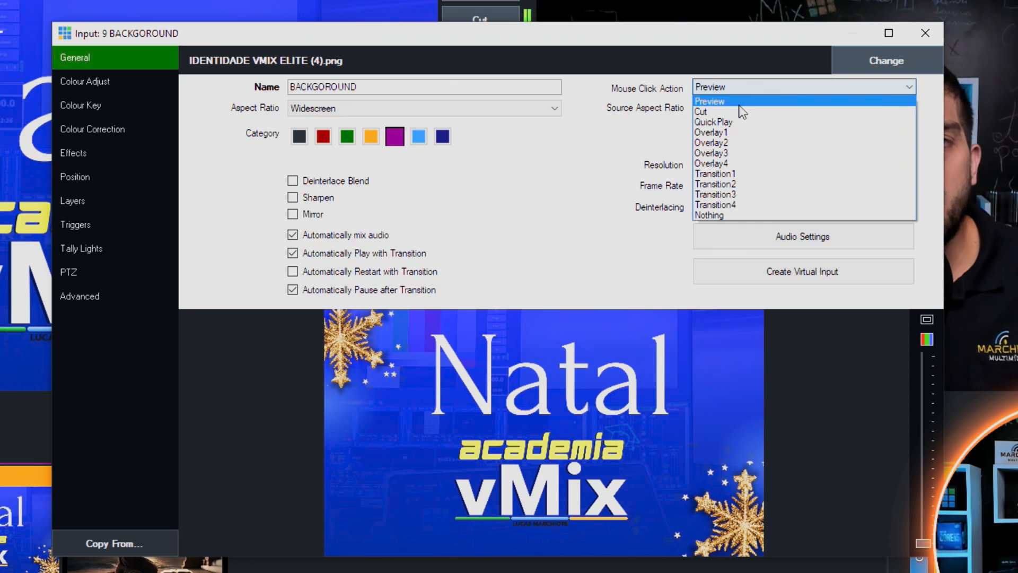
click(589, 126)
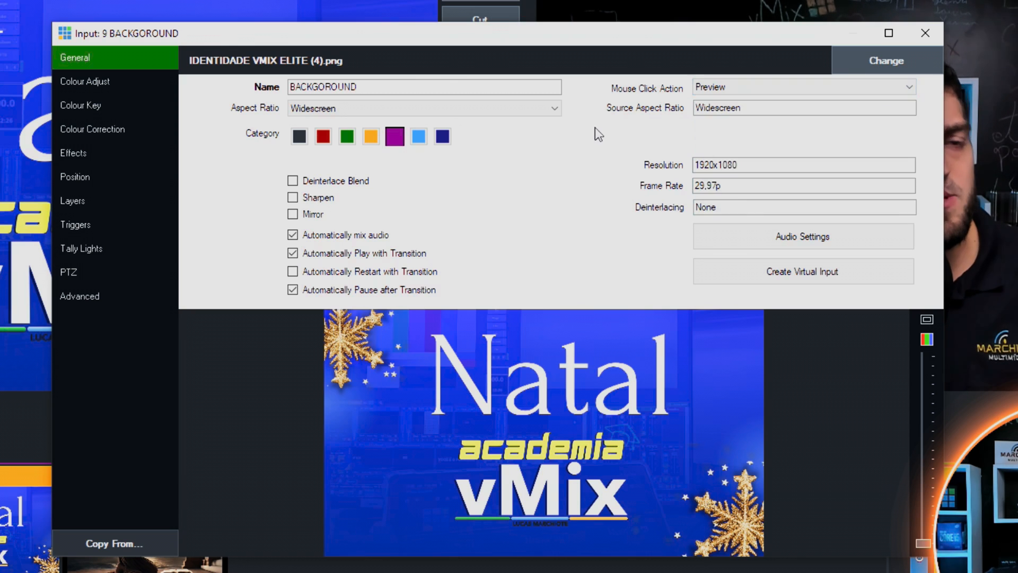
click(925, 33)
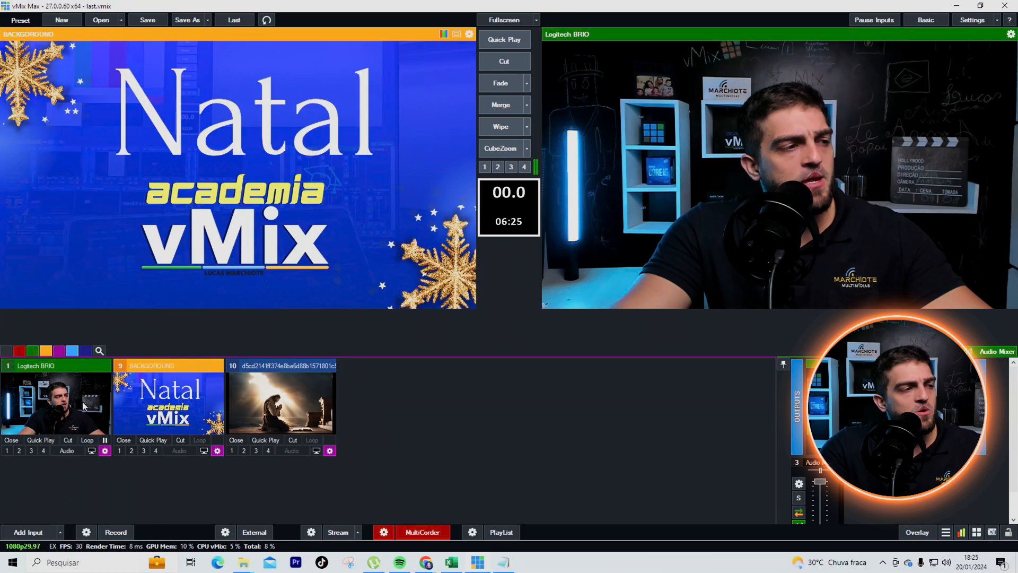
click(84, 406)
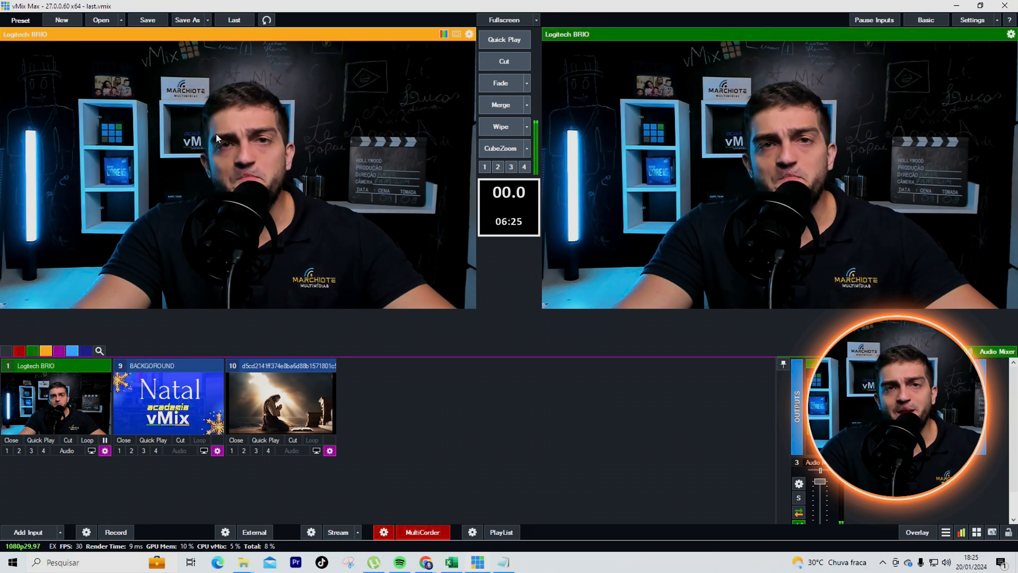
click(182, 387)
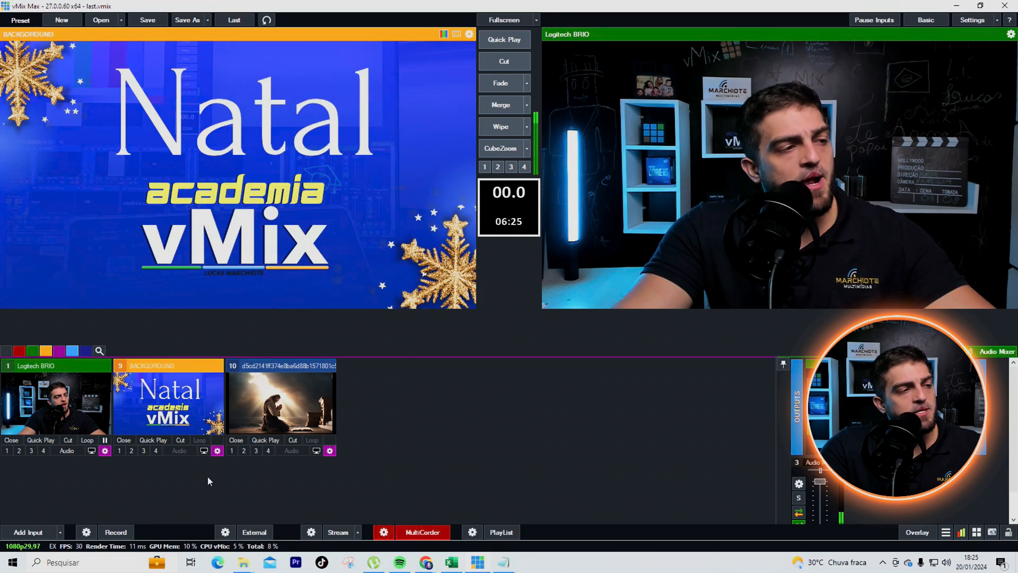
- Set BACKGOROUND's mouse click action to Cut and click the input to cut it live
click(217, 450)
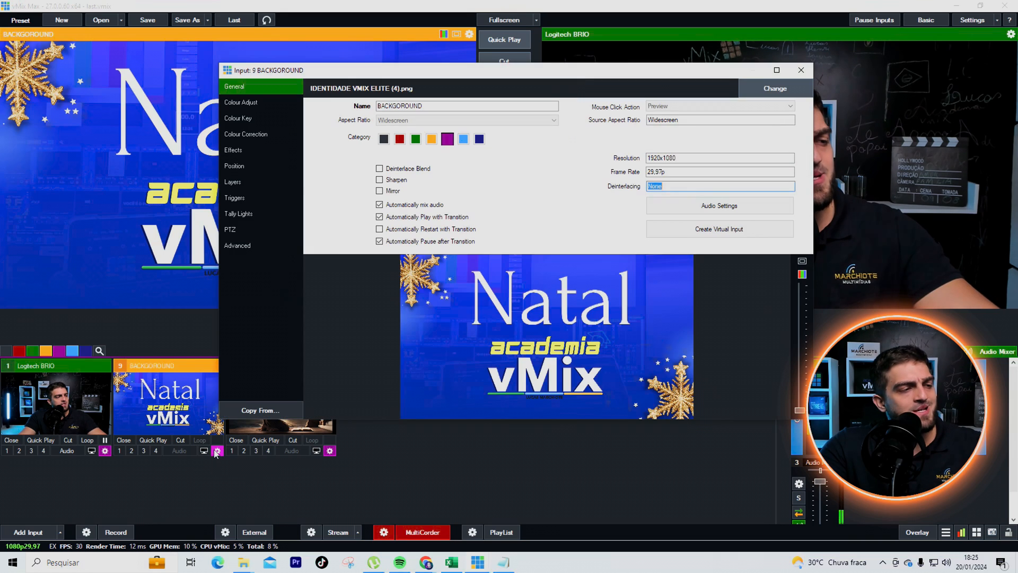
click(705, 105)
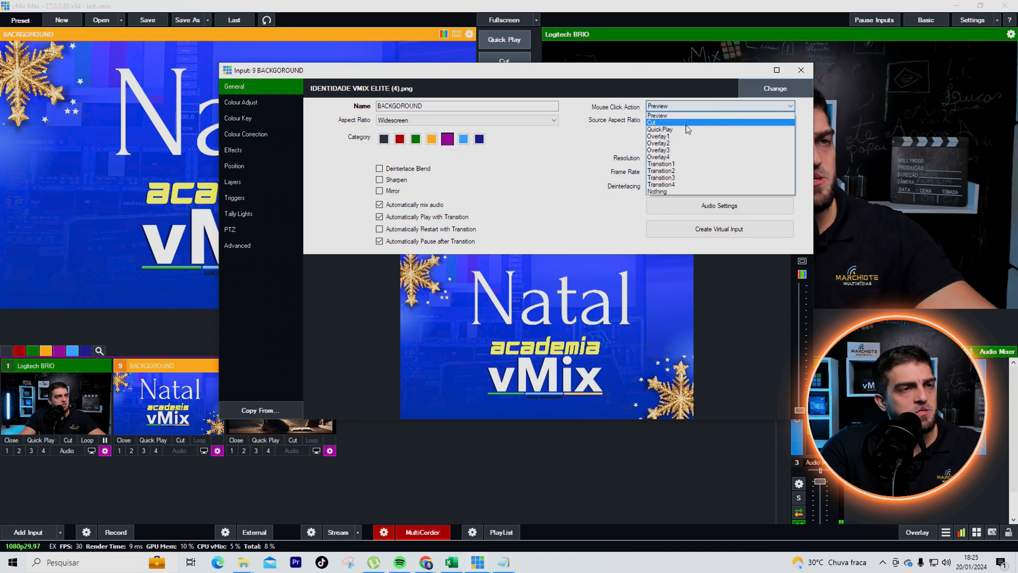
click(692, 123)
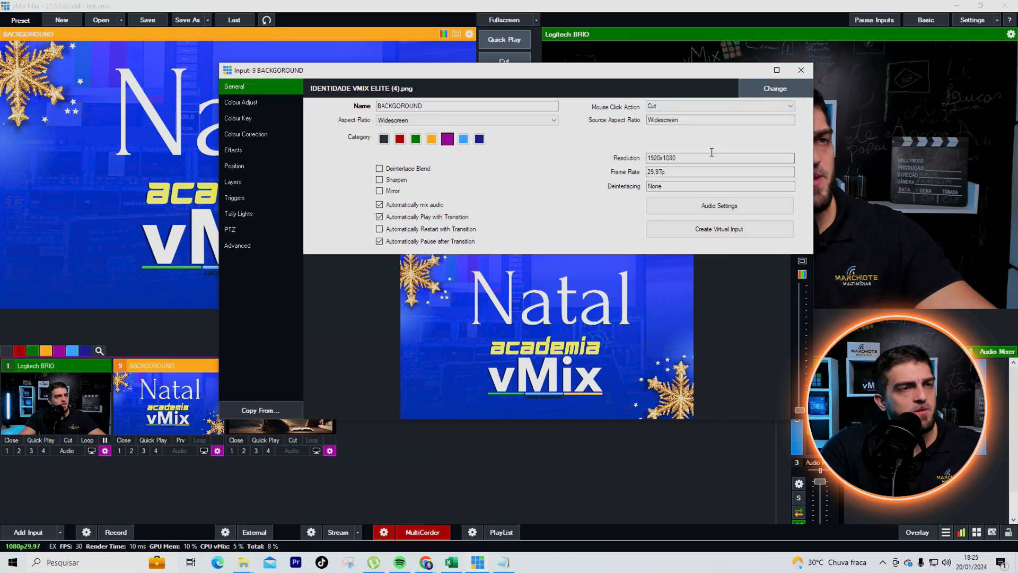
click(800, 70)
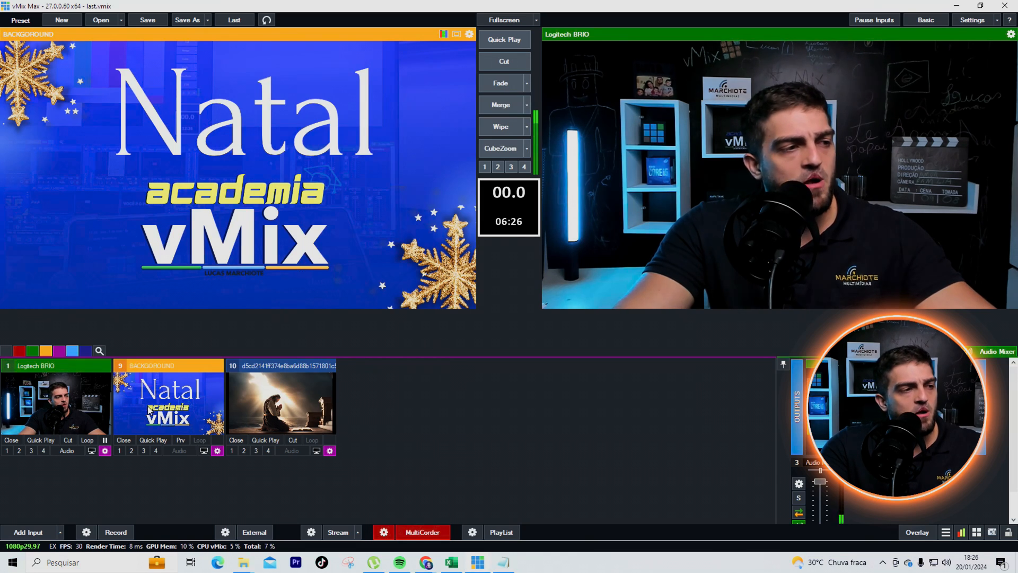
click(182, 404)
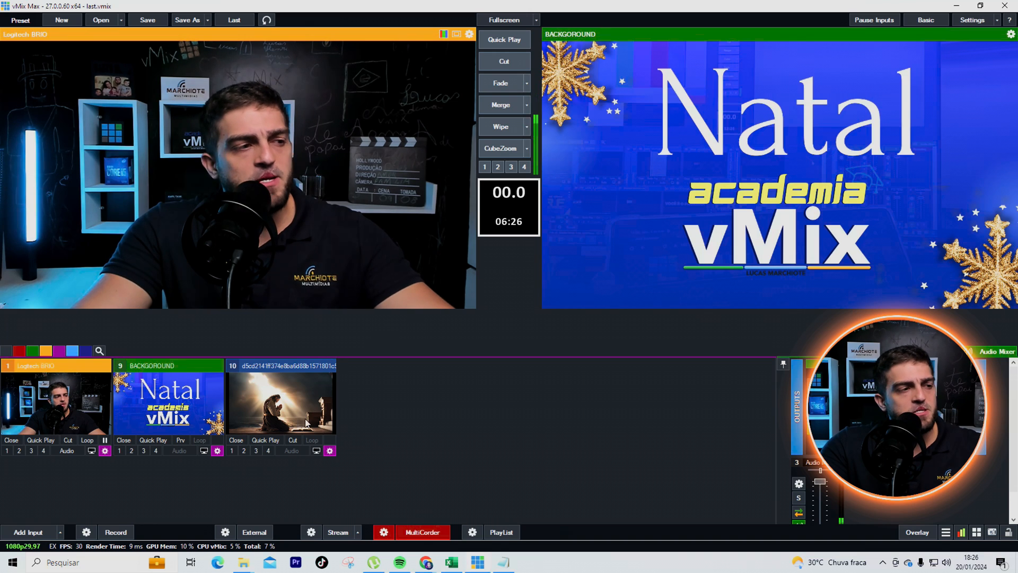
click(217, 450)
click(681, 107)
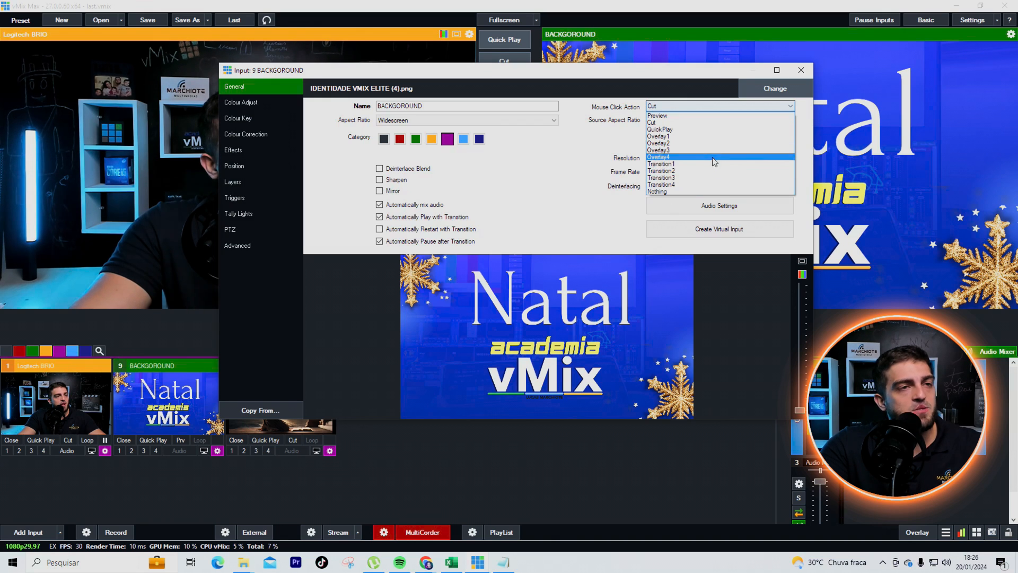
- Set BACKGOROUND's mouse click action back to Preview and its aspect ratio to Source
click(664, 122)
click(663, 113)
click(663, 121)
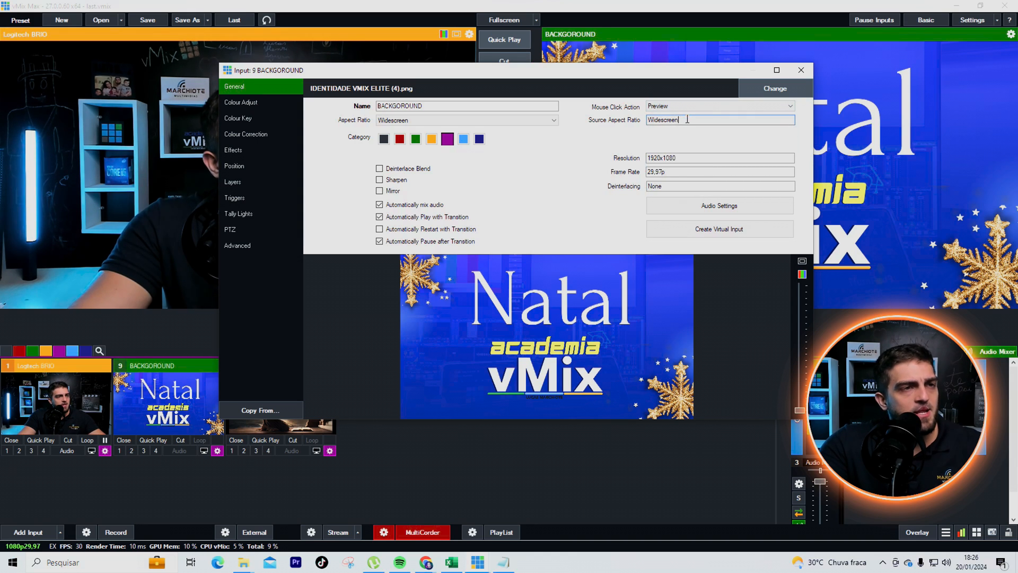
double_click(666, 121)
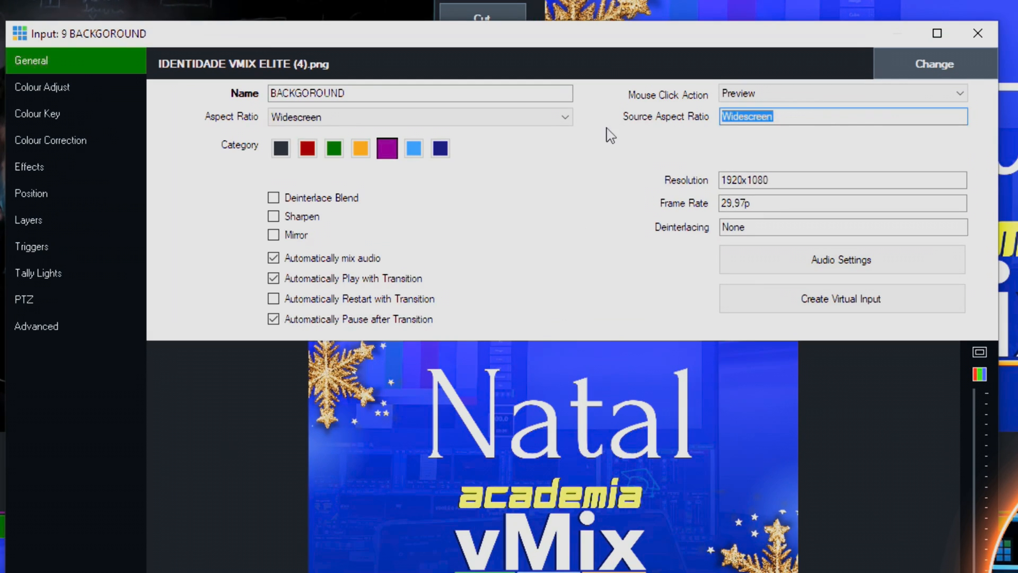
click(784, 116)
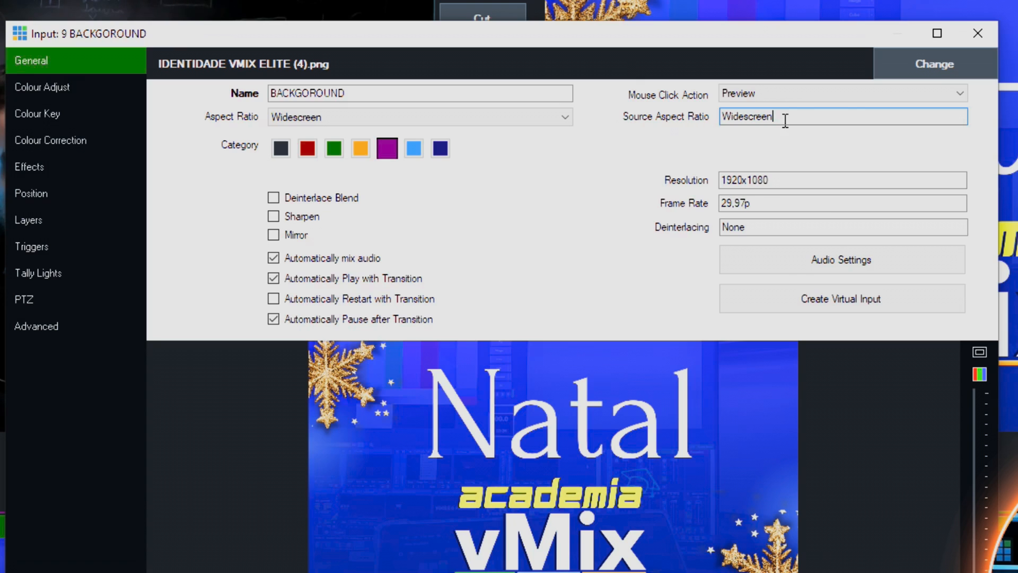
click(505, 120)
click(442, 168)
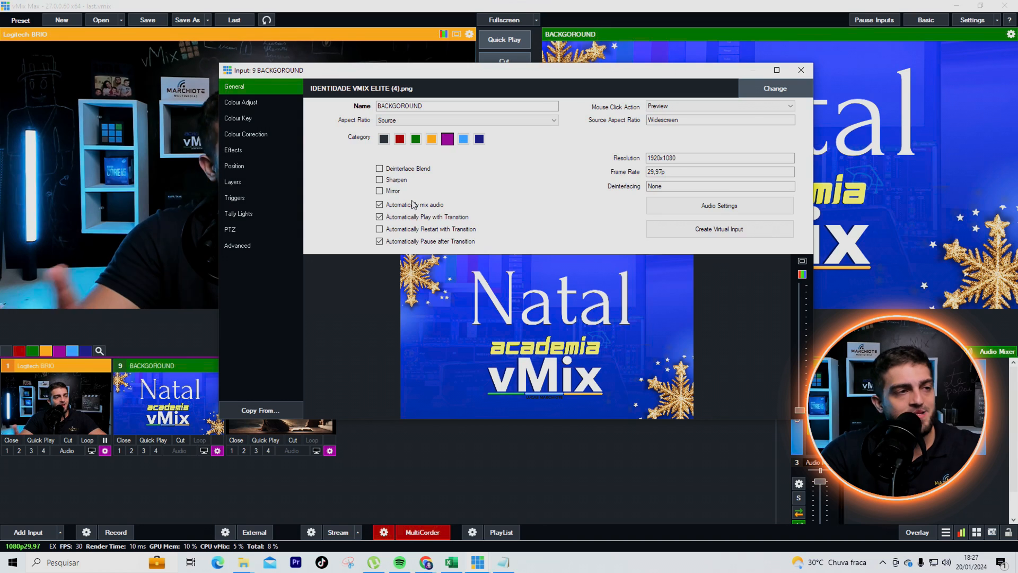
- Turn off Deinterlace Blend, then toggle Sharpen and Mirror on and off, leaving both unchecked
click(380, 169)
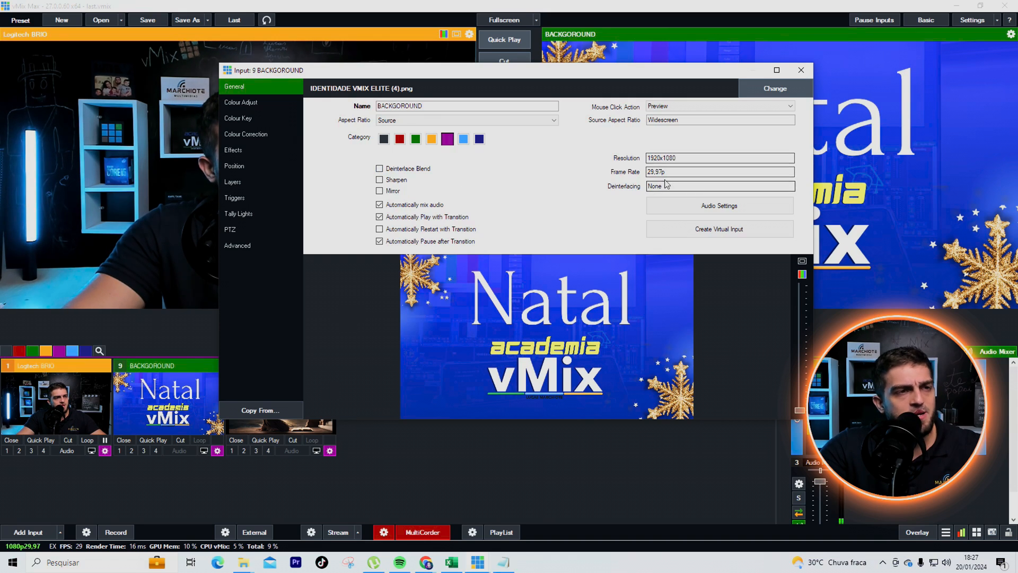
drag(672, 173, 591, 169)
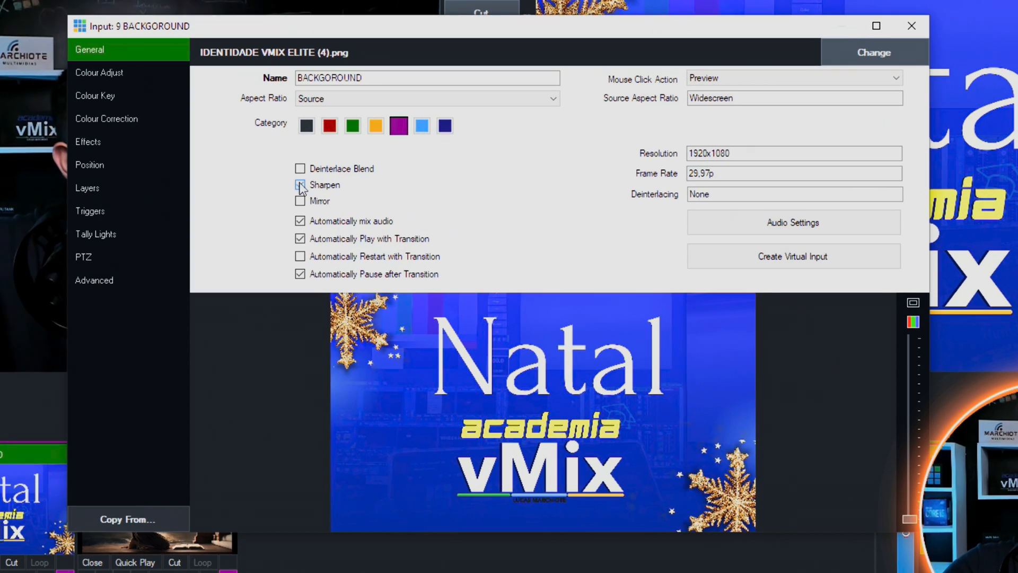
click(382, 180)
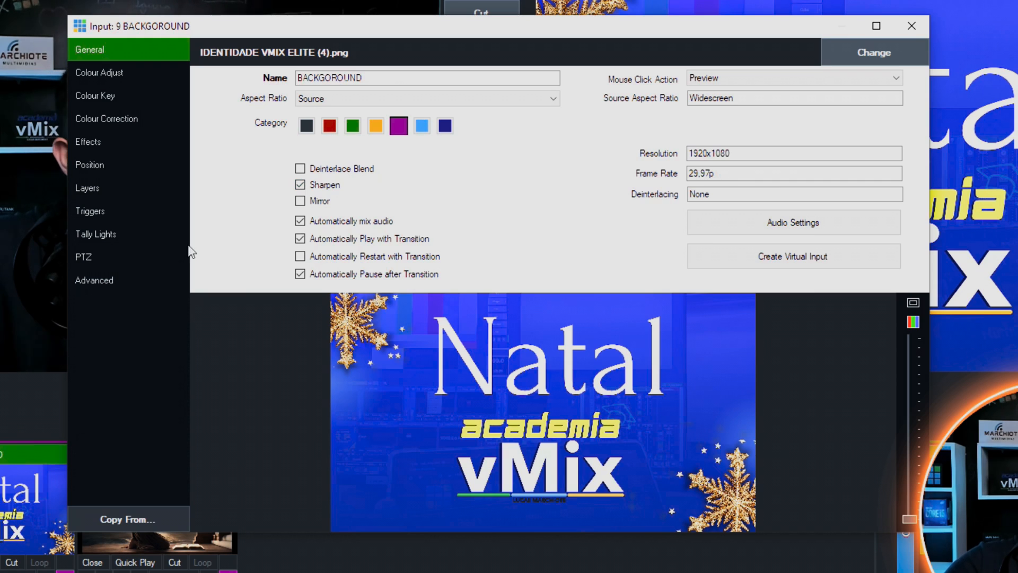
click(307, 187)
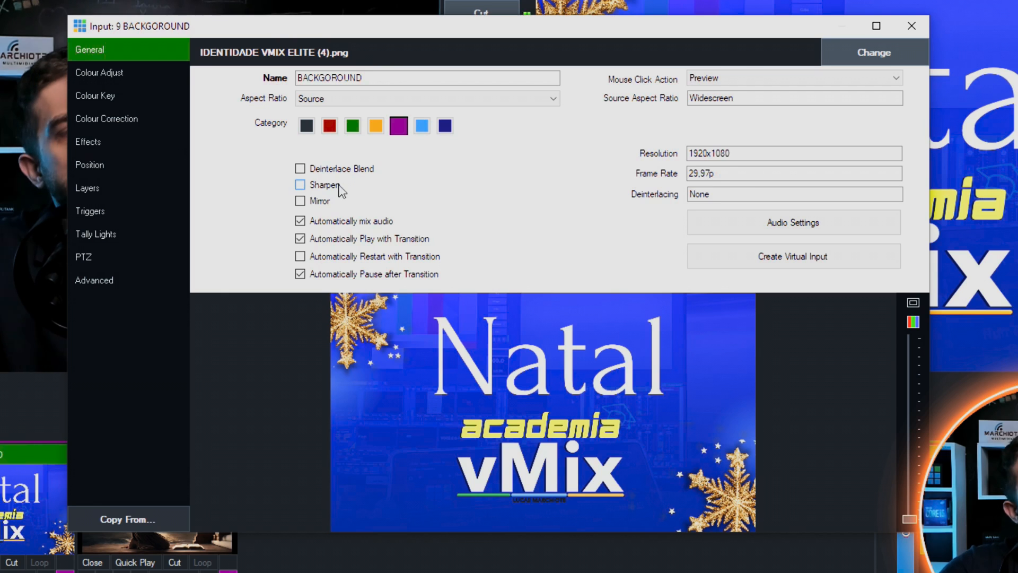
click(300, 201)
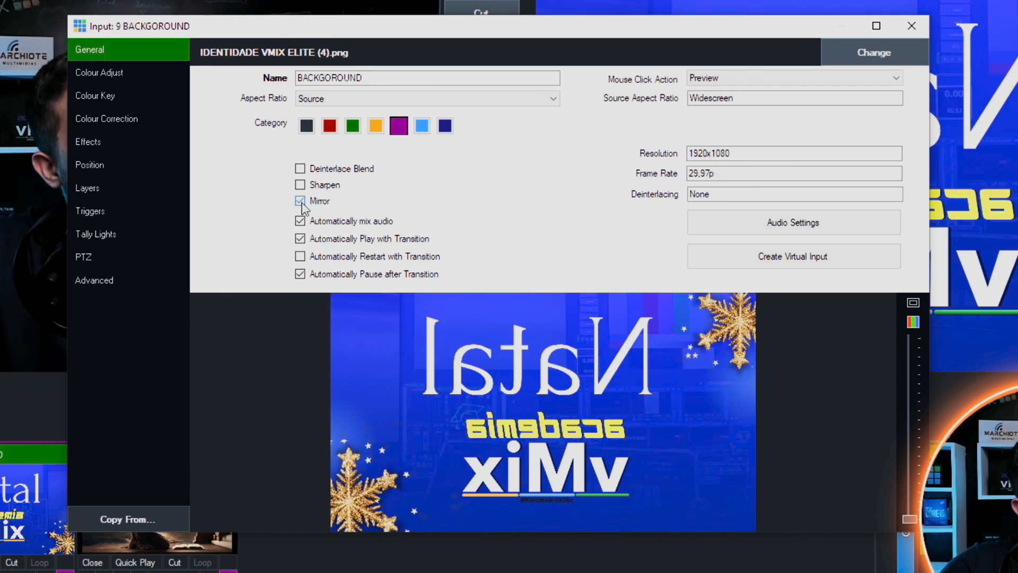
click(301, 201)
click(300, 201)
click(300, 201)
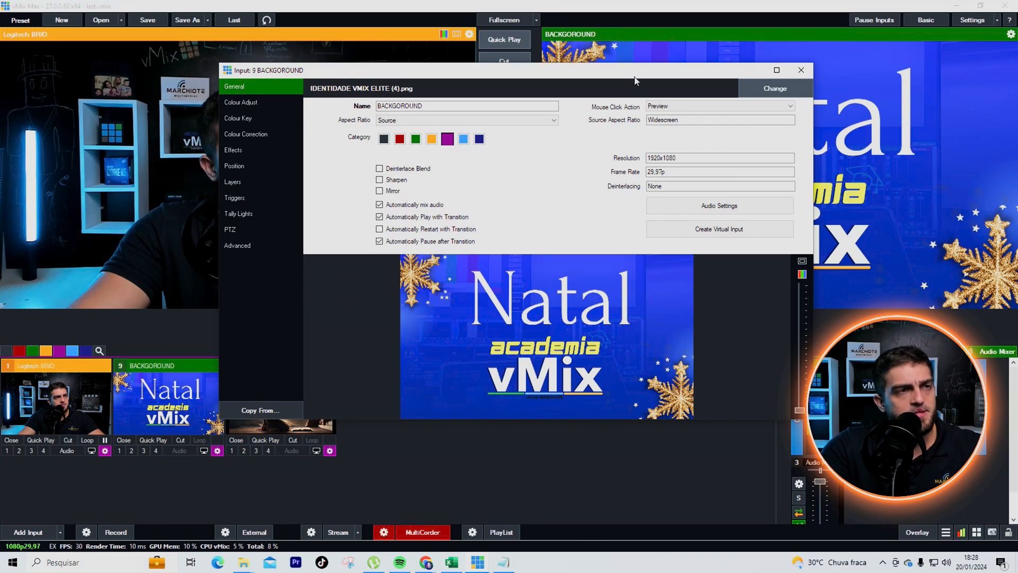
- Move the BACKGOROUND input settings window to the left
drag(641, 65, 557, 65)
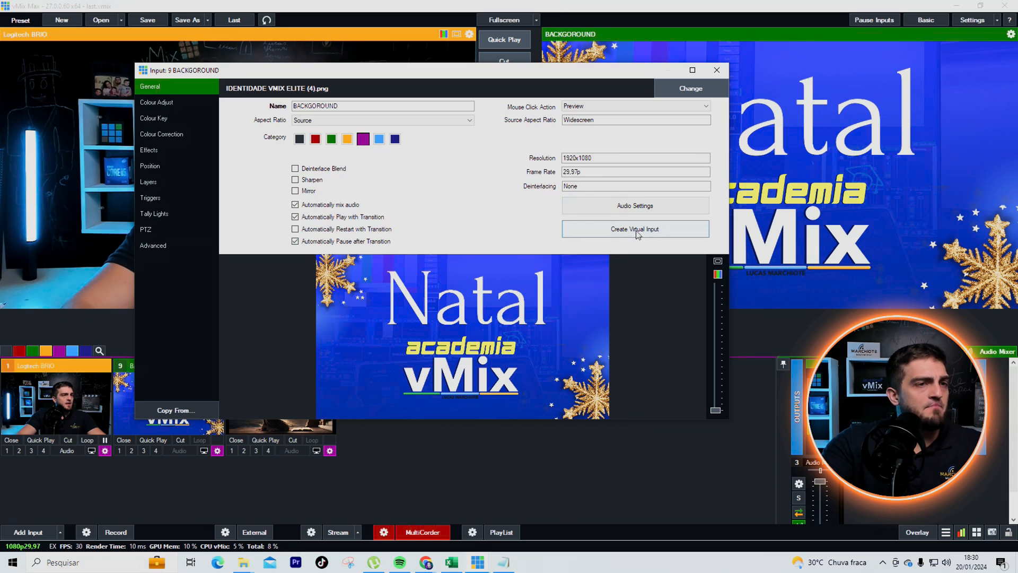
- In Colour Adjust, test Red, auto white balance on the letter N, and black and white stretch
click(180, 103)
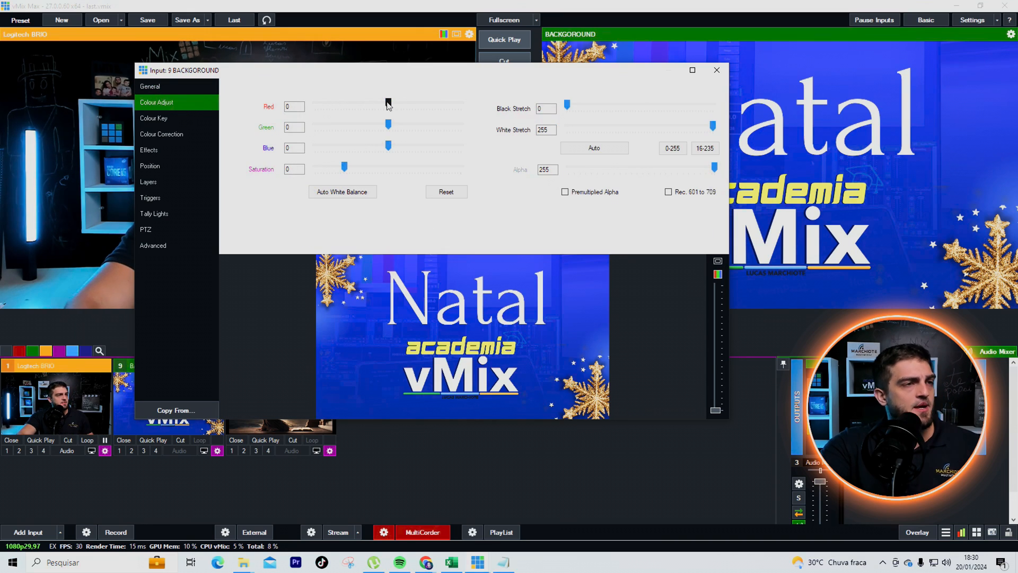
drag(388, 104, 405, 141)
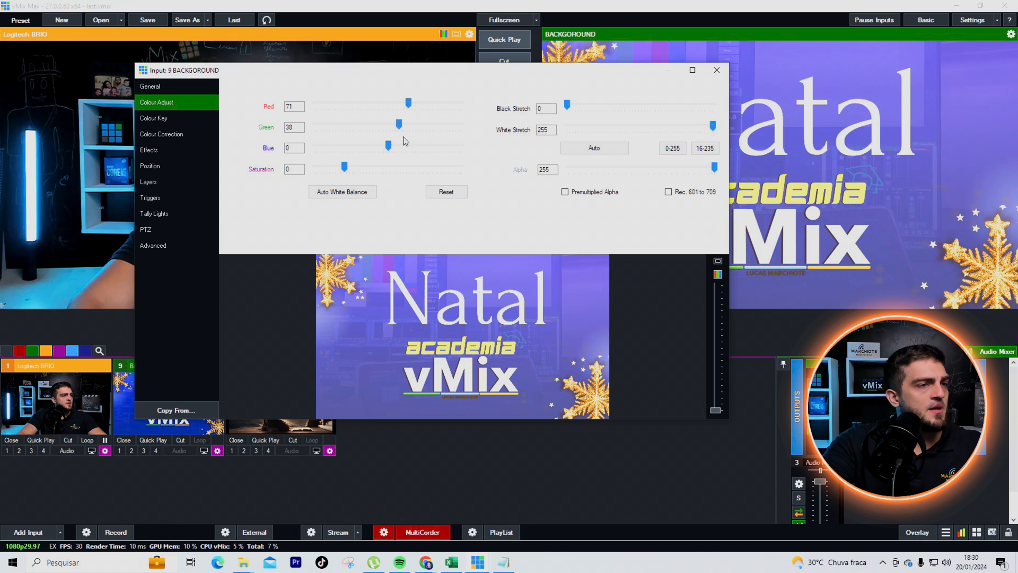
click(328, 195)
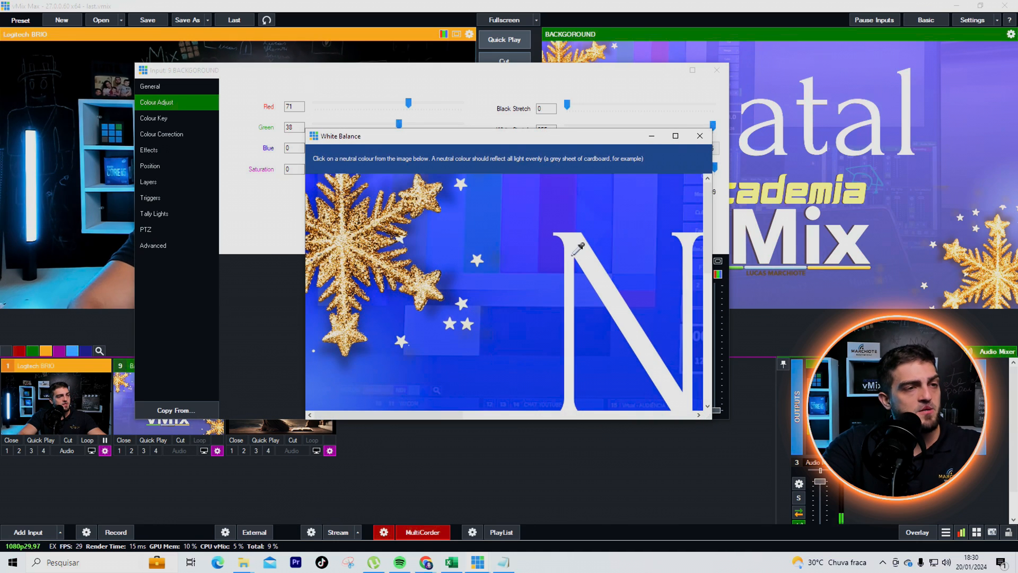
click(589, 250)
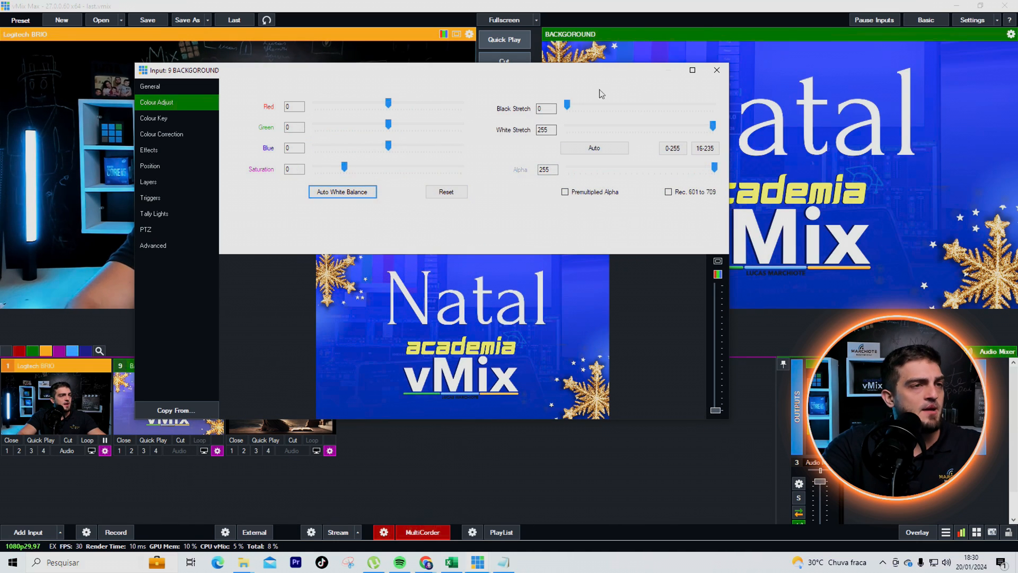
drag(567, 105, 512, 114)
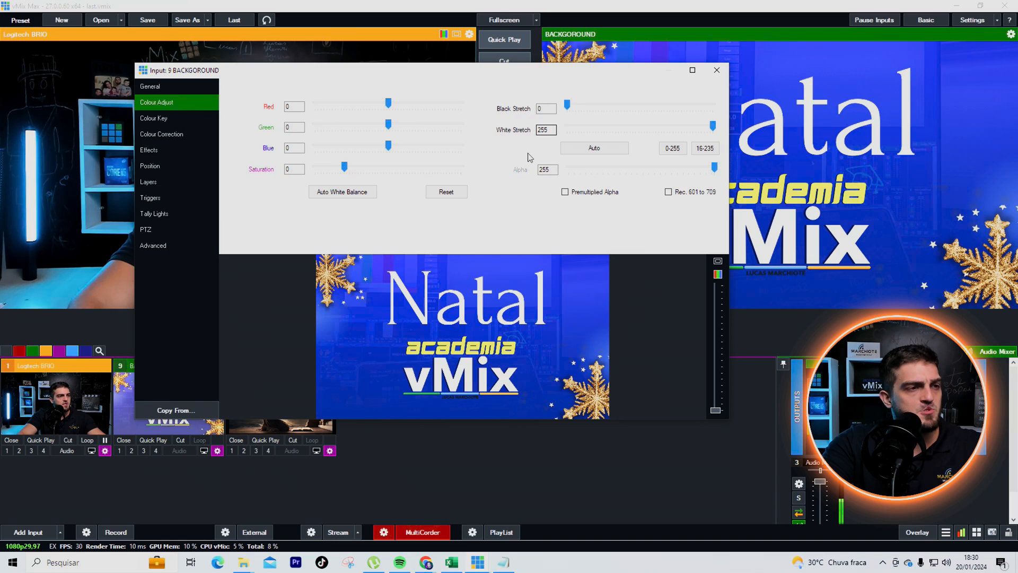
drag(713, 127, 758, 124)
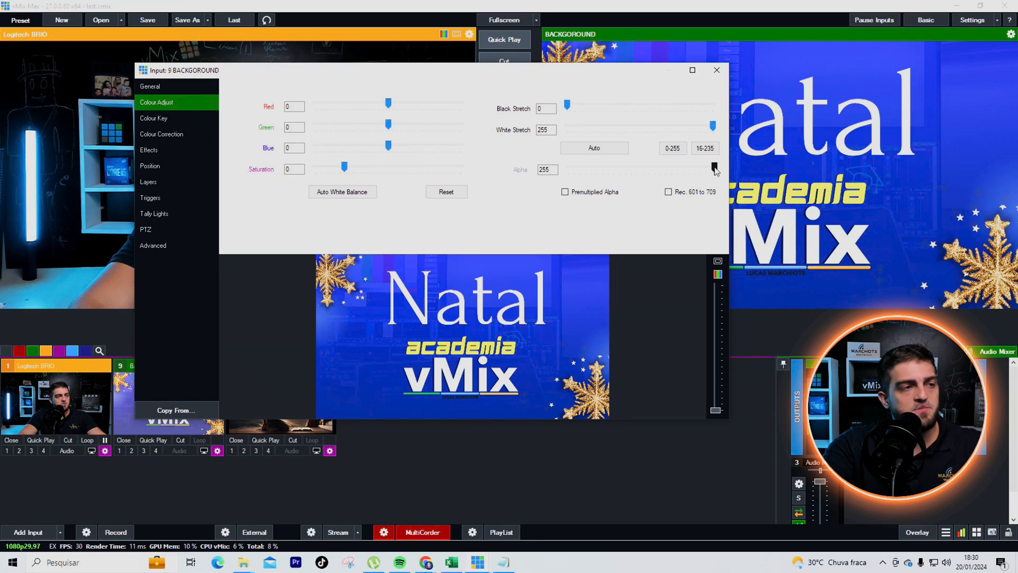
- Test the Alpha and Saturation sliders, reset colours to defaults, and view the empty Effects list
drag(714, 168, 599, 182)
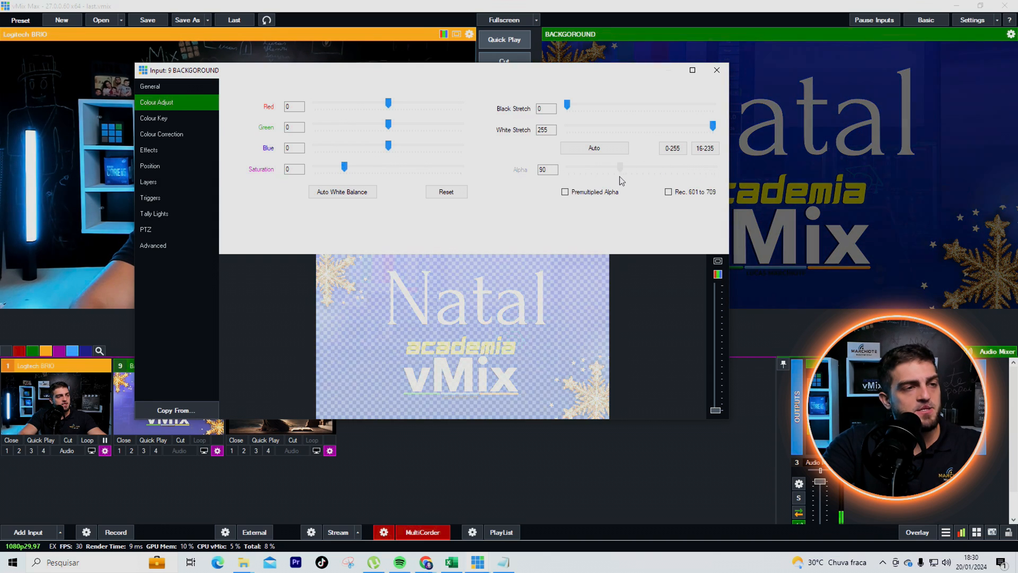
drag(610, 179, 728, 178)
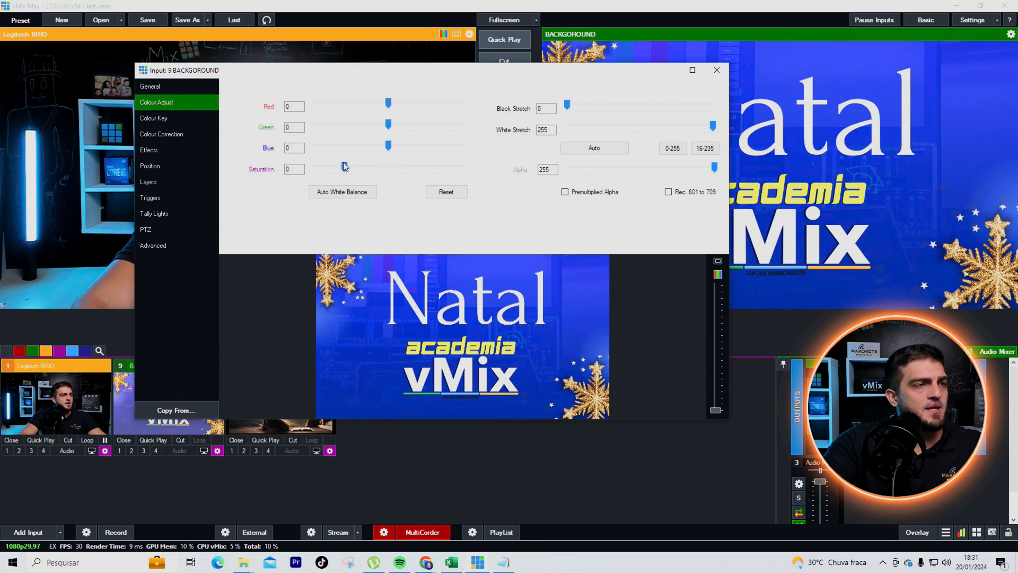
drag(344, 166, 319, 185)
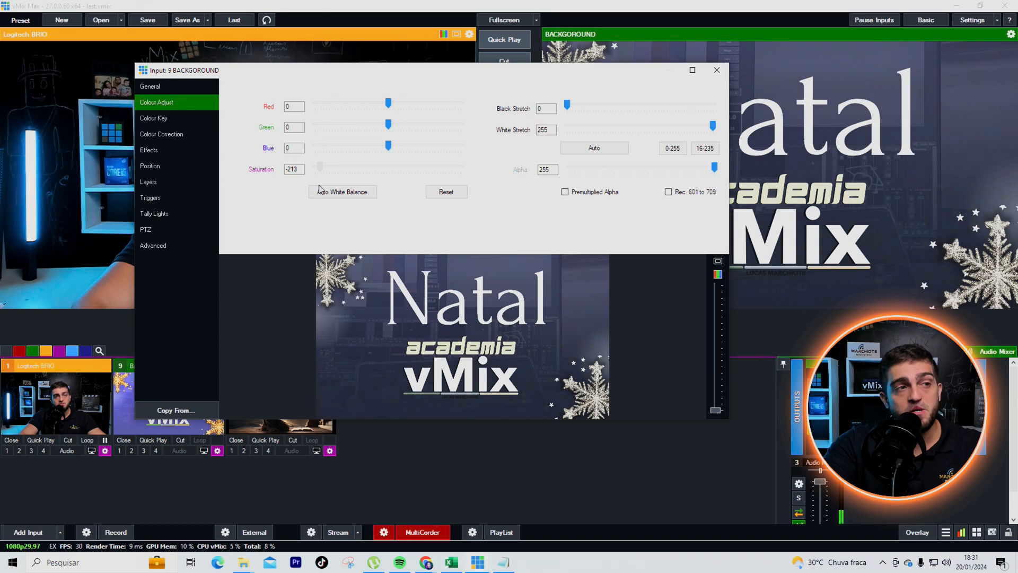
click(460, 198)
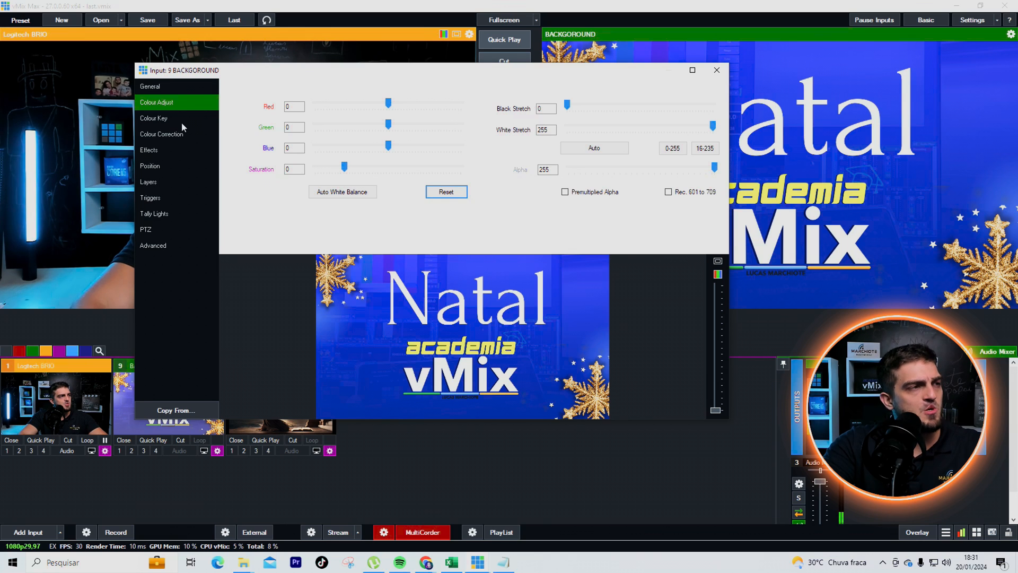
click(170, 150)
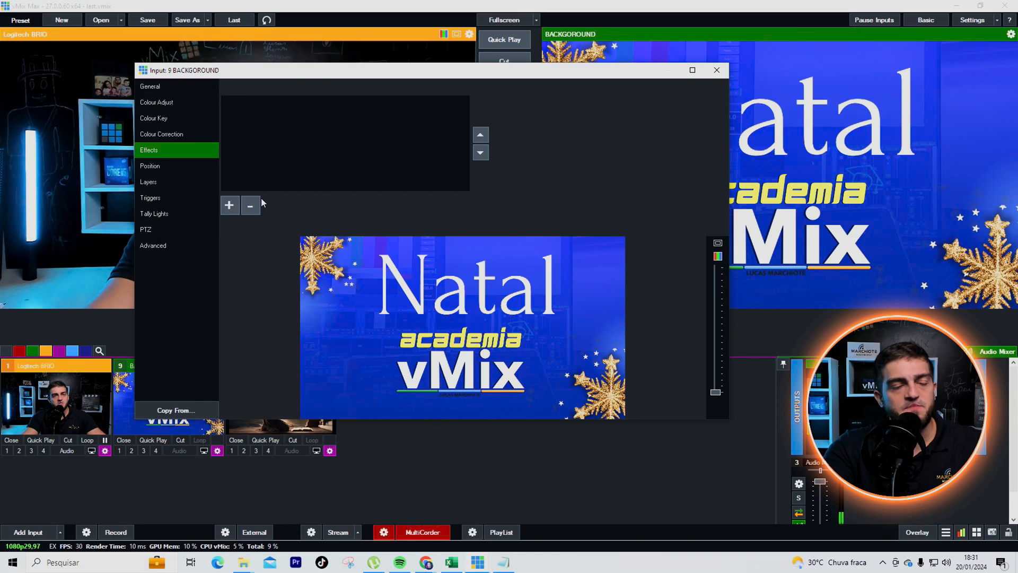
- Add a Gaussian Blur at strength 0 and a LUT effect loaded with original.png to BACKGROUND
click(229, 206)
click(239, 222)
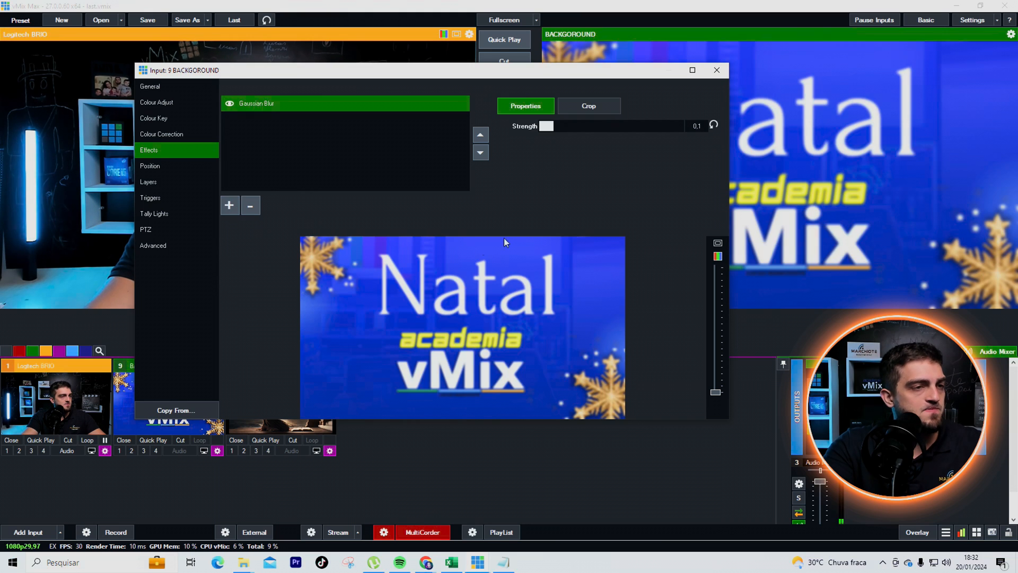
drag(546, 126, 514, 141)
click(229, 205)
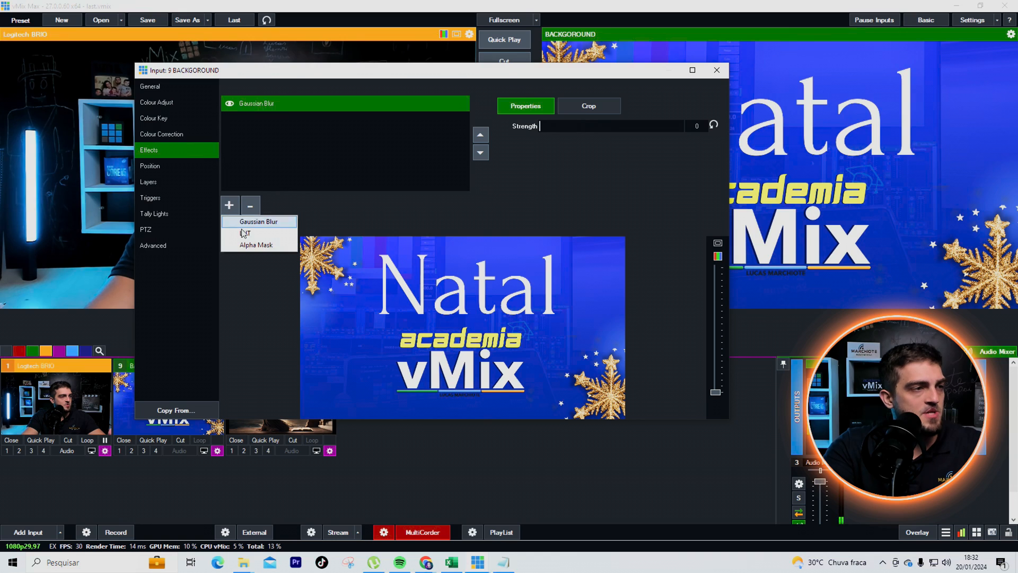
click(264, 234)
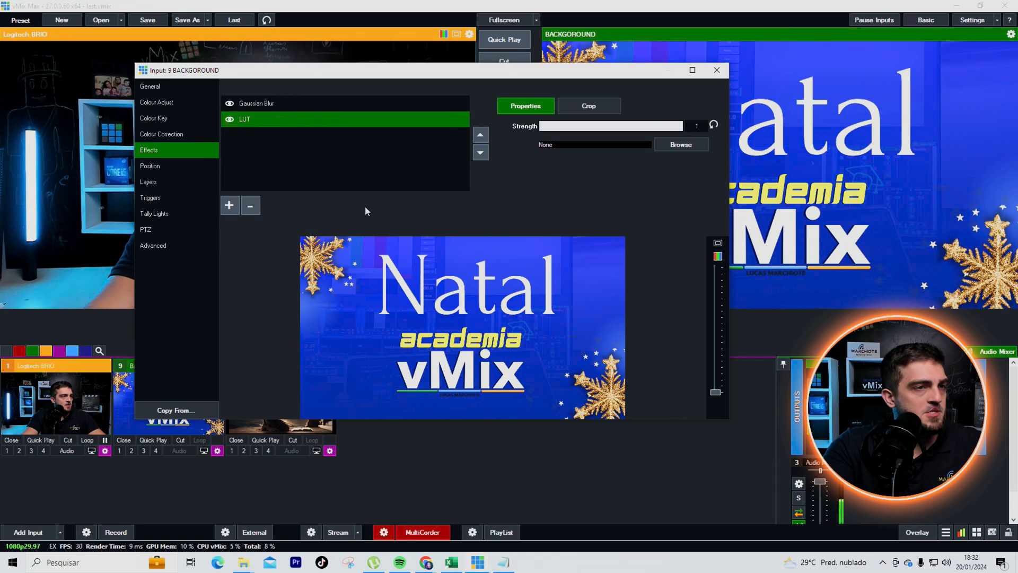
click(688, 148)
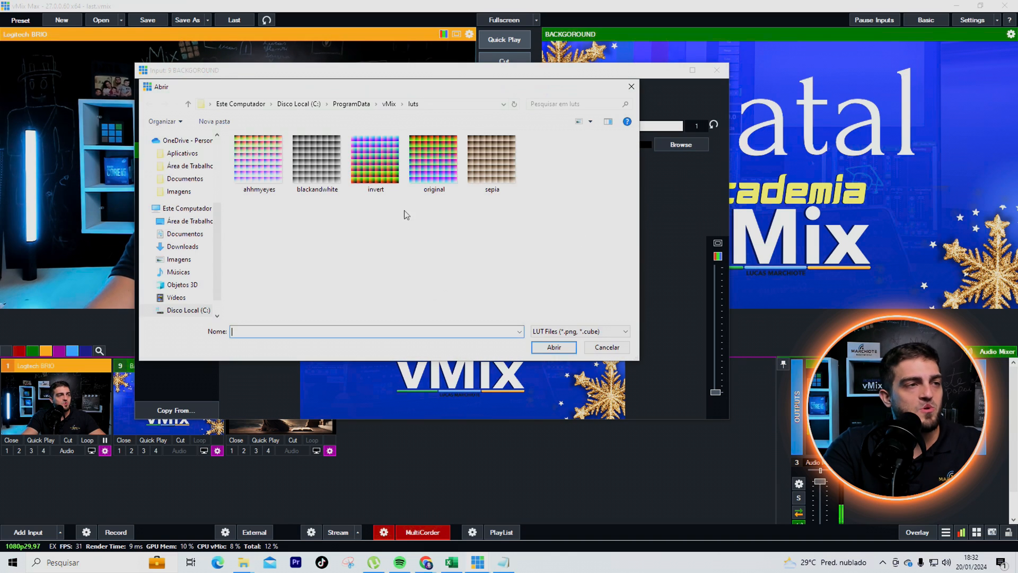
click(555, 348)
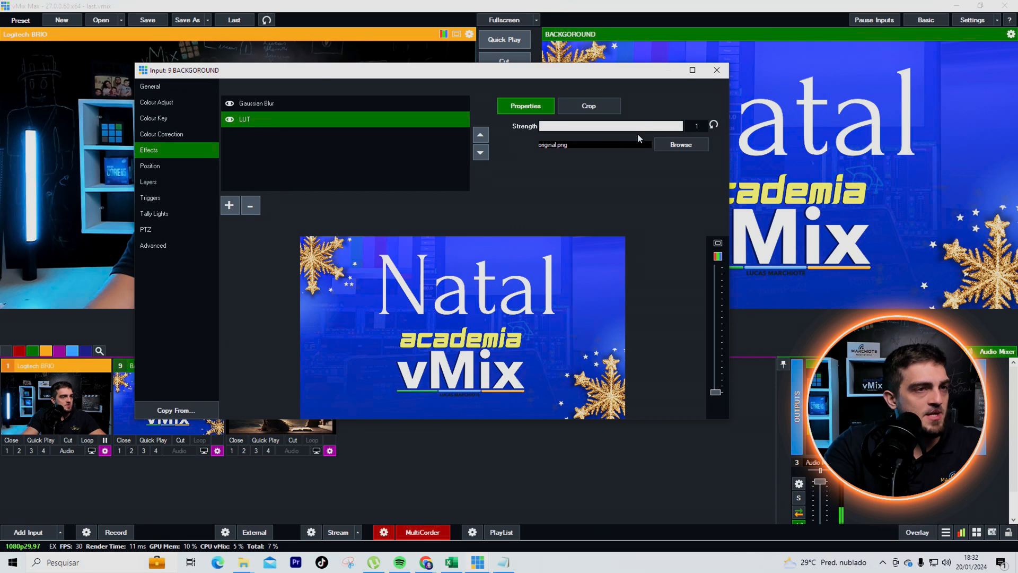
- Switch the LUT to the sepia lookup file, leaving blur and LUT strengths at 0
click(366, 103)
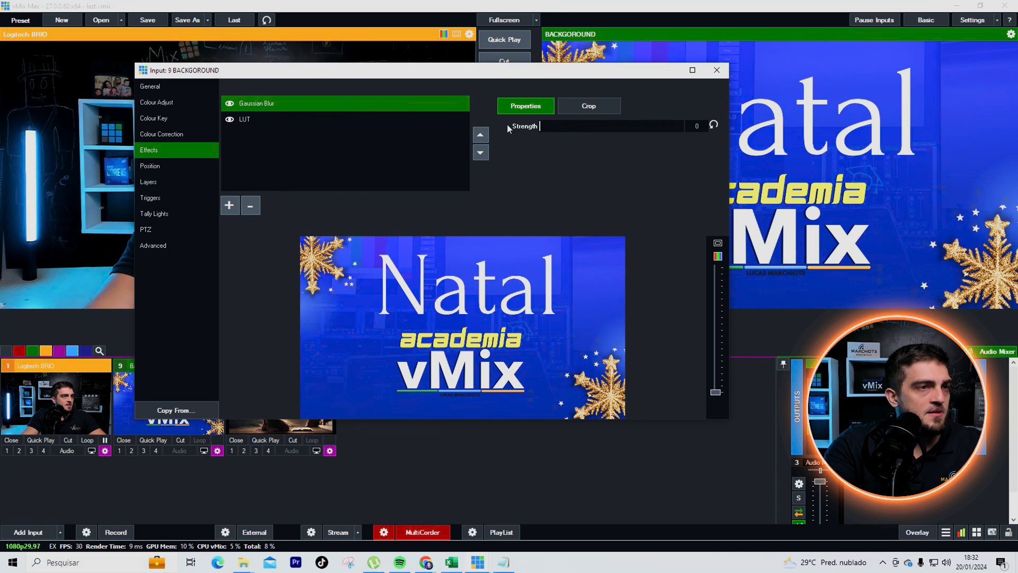
drag(543, 126, 522, 128)
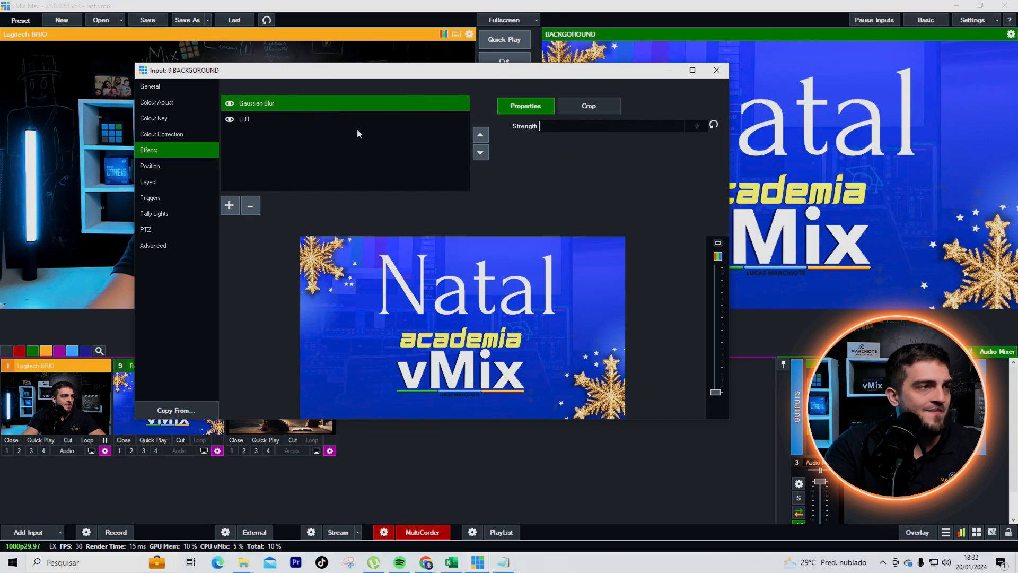
click(360, 121)
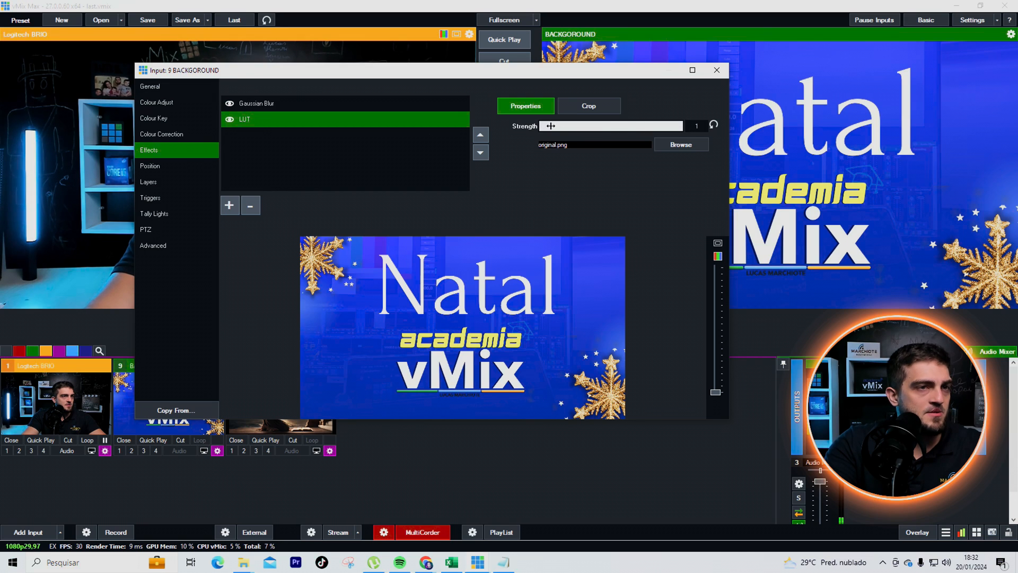
click(578, 107)
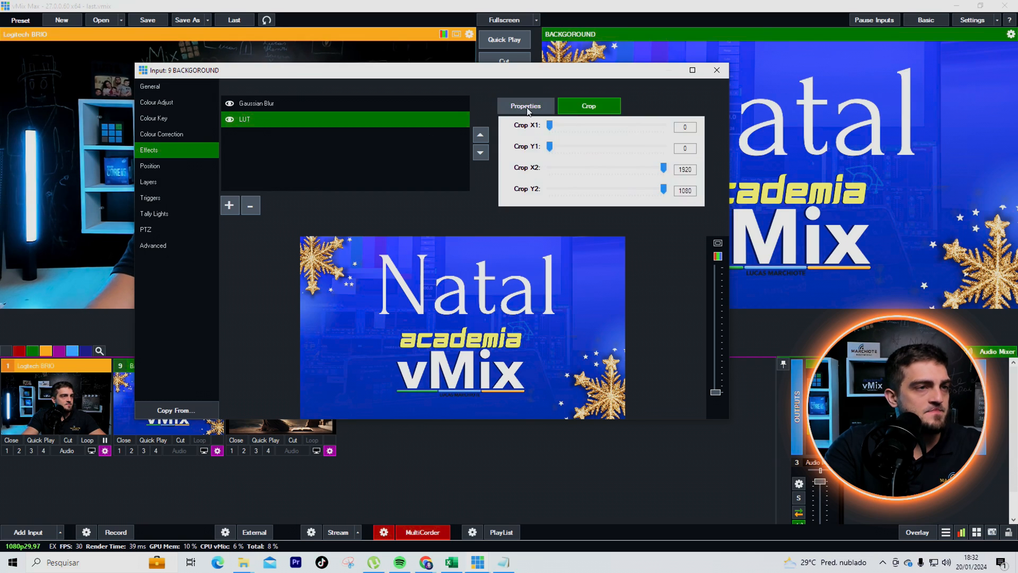
click(527, 107)
click(682, 144)
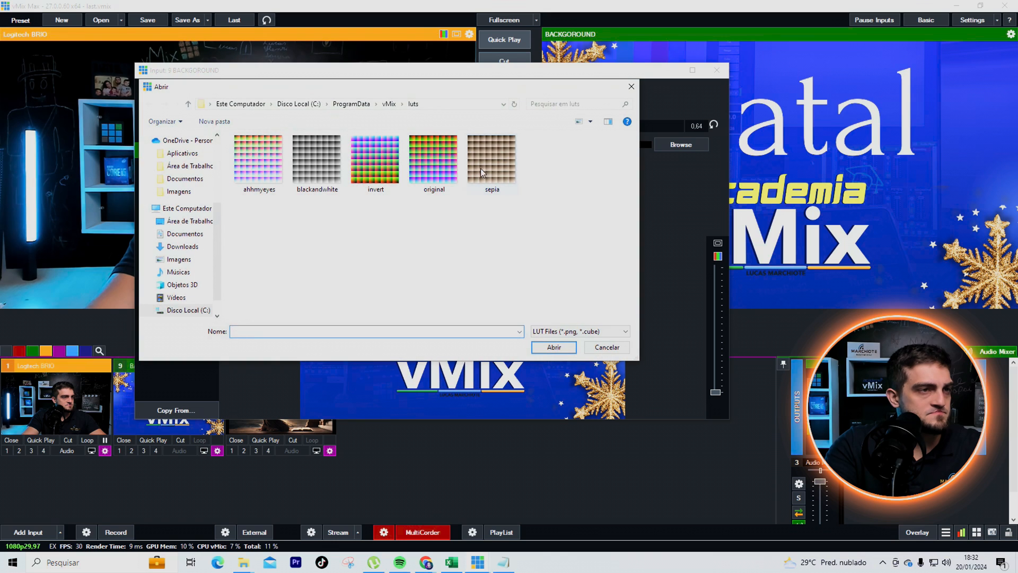
click(555, 346)
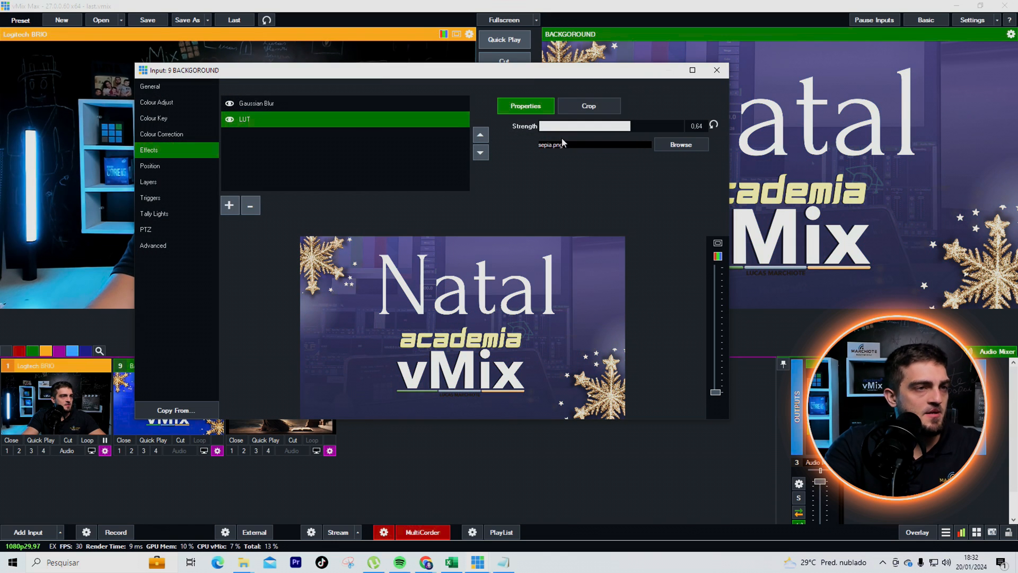
drag(620, 126, 548, 144)
click(260, 142)
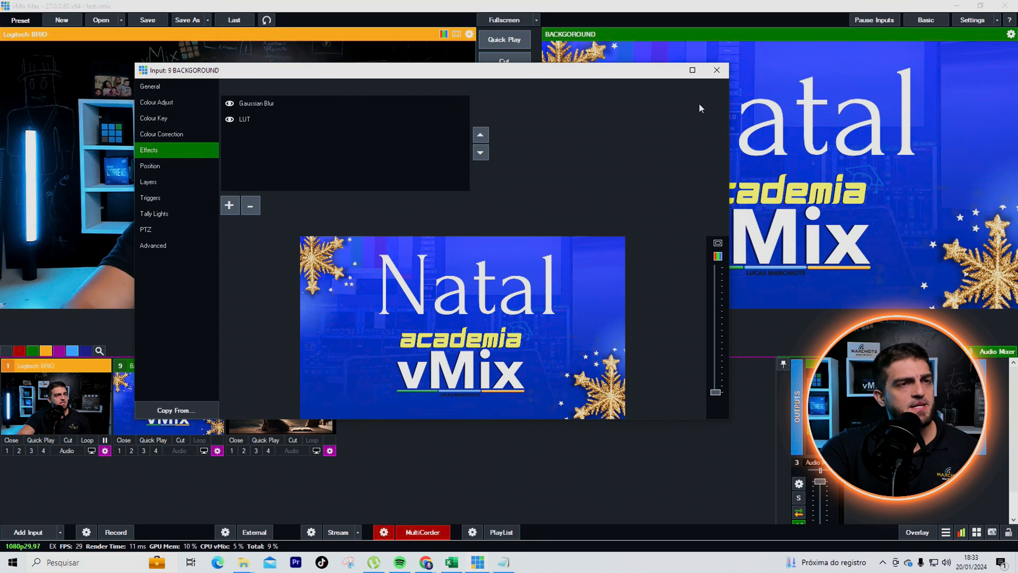
- Close the BACKGROUND input's settings window
click(717, 70)
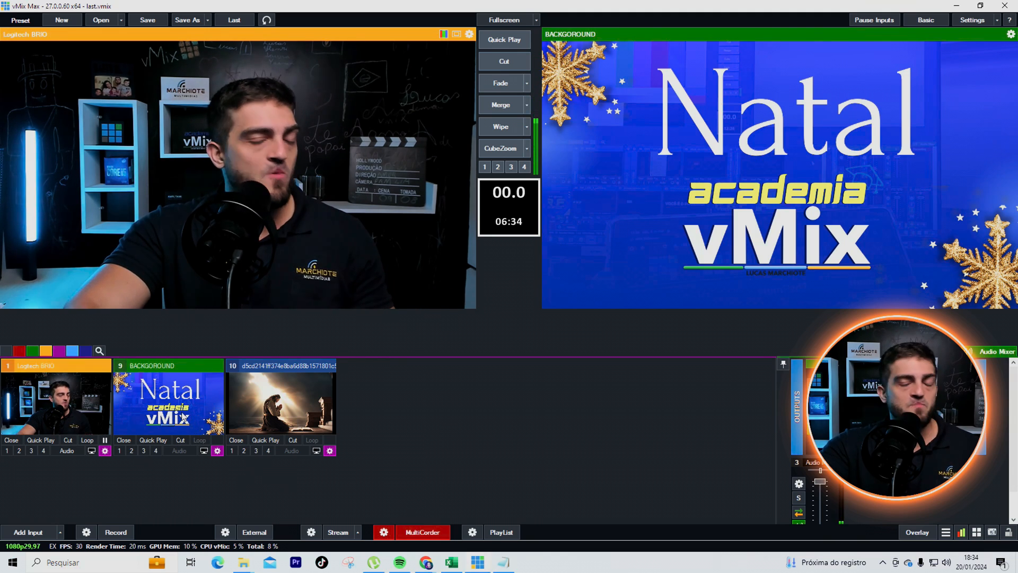
- In BACKGROUND's Layers, assign 1 Logitech BRIO to layer 1 and 2 FONTE DE VIDEO STREAM 1 to layer 2
click(218, 450)
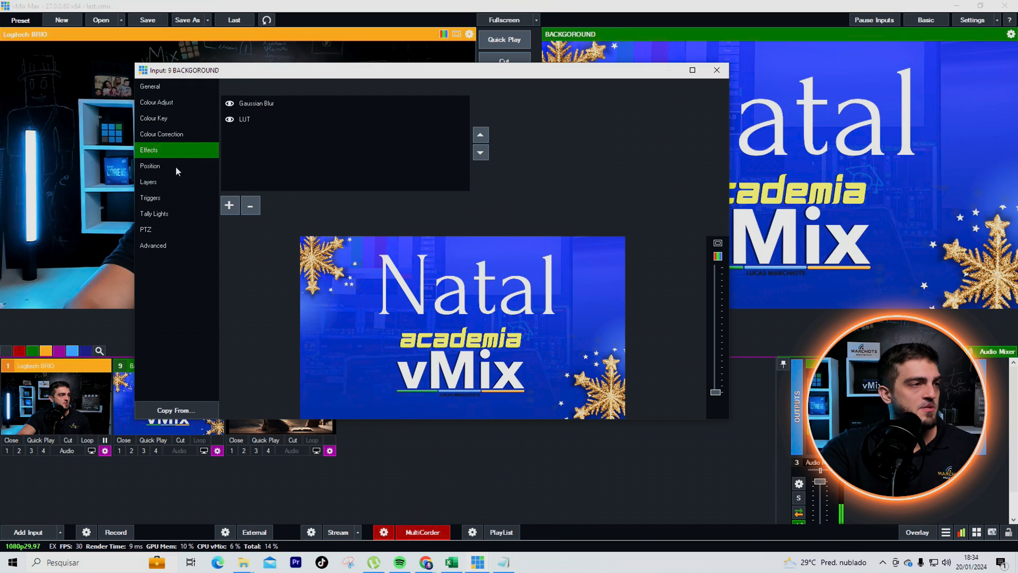
click(159, 181)
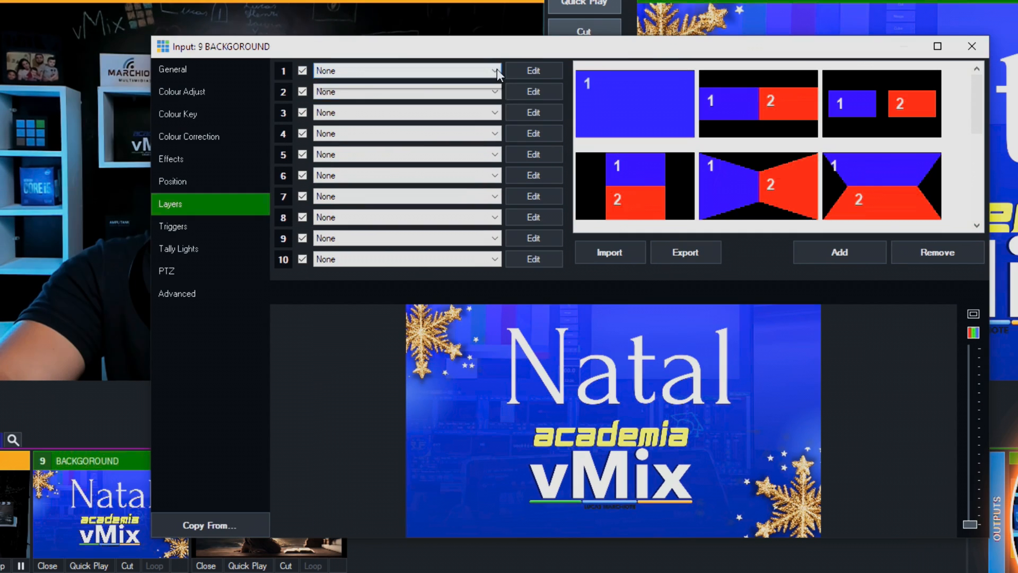
click(497, 68)
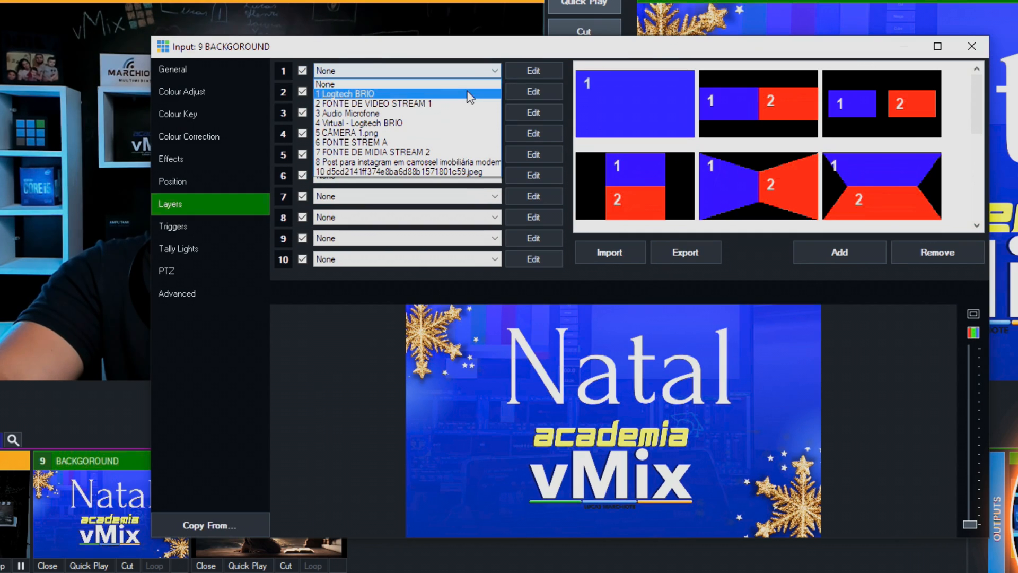
click(469, 93)
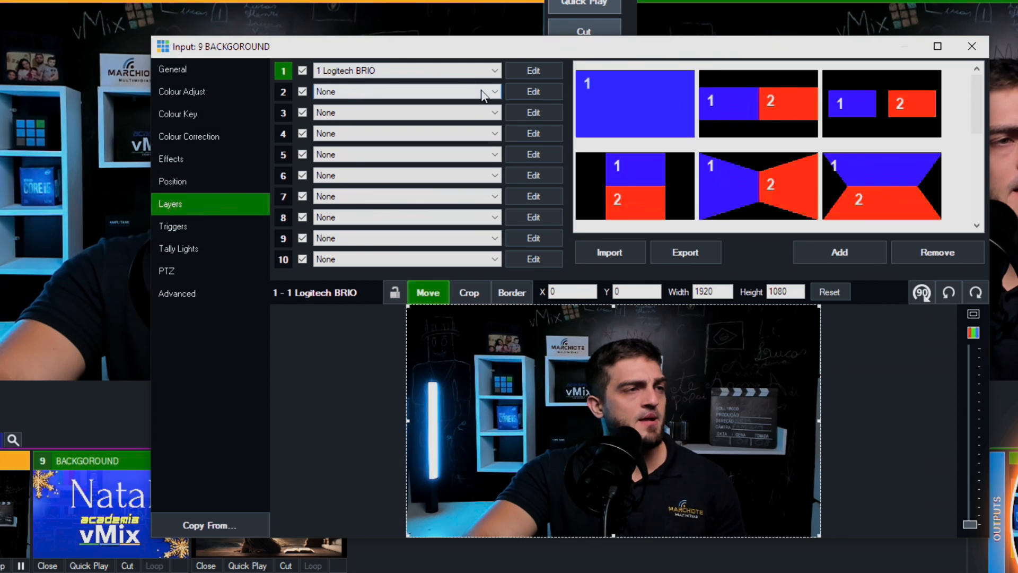
click(482, 93)
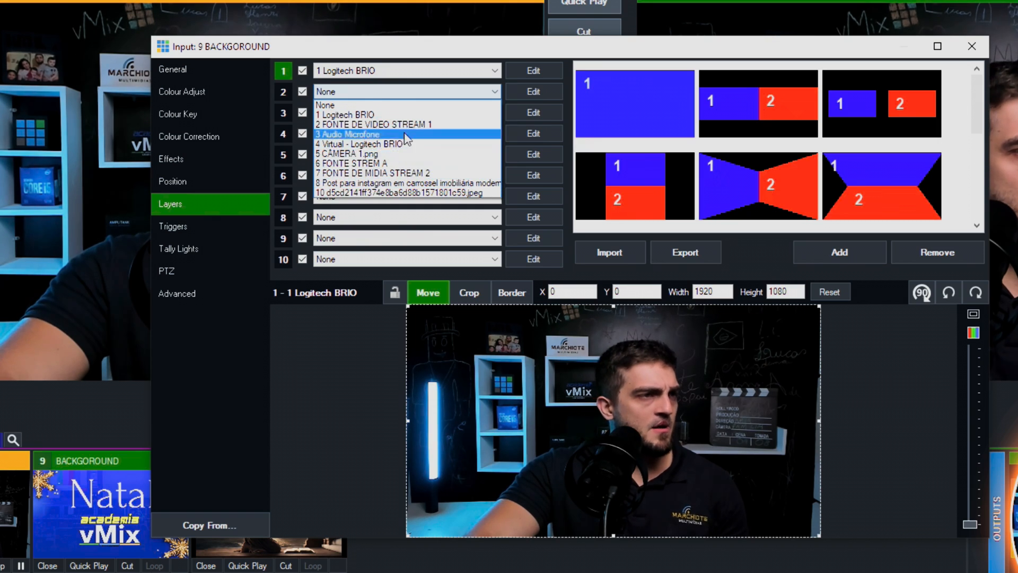
click(405, 124)
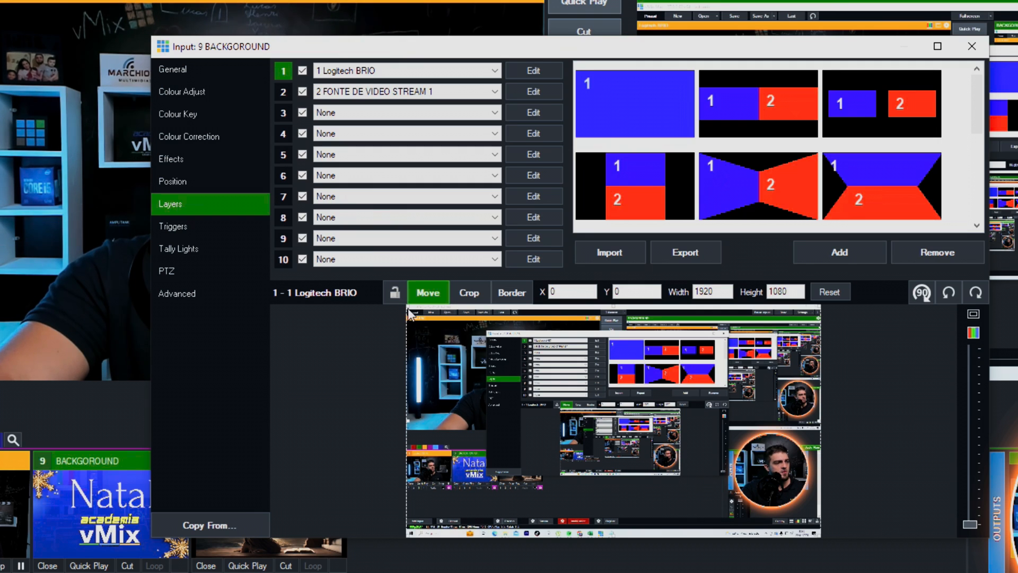
- Shrink the camera layer to 908 × 510.8 at top left and move the screen capture lower right
drag(408, 314, 579, 409)
drag(626, 447, 637, 412)
click(283, 71)
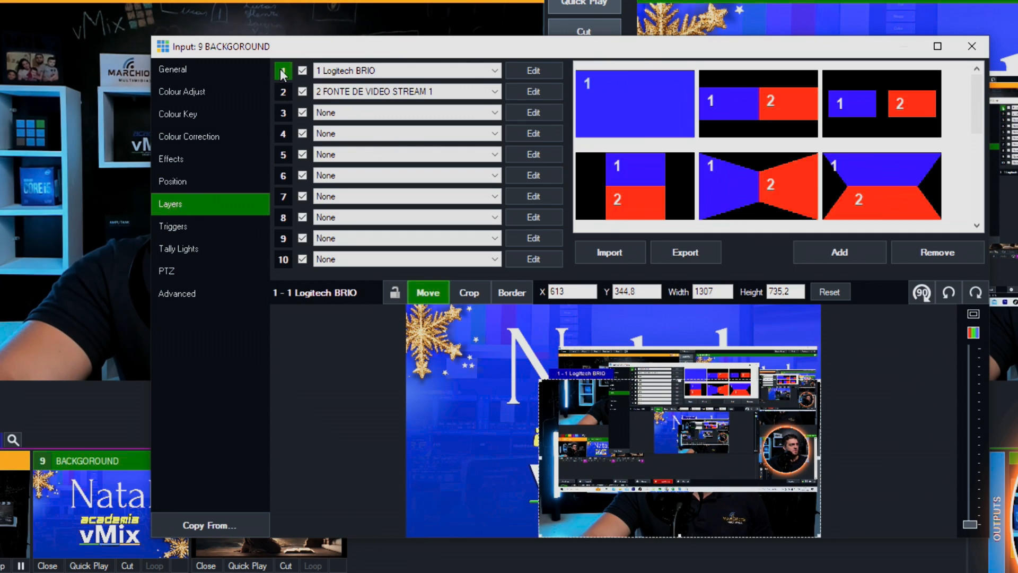
drag(582, 521, 456, 480)
drag(592, 291, 1007, 291)
drag(715, 415, 651, 461)
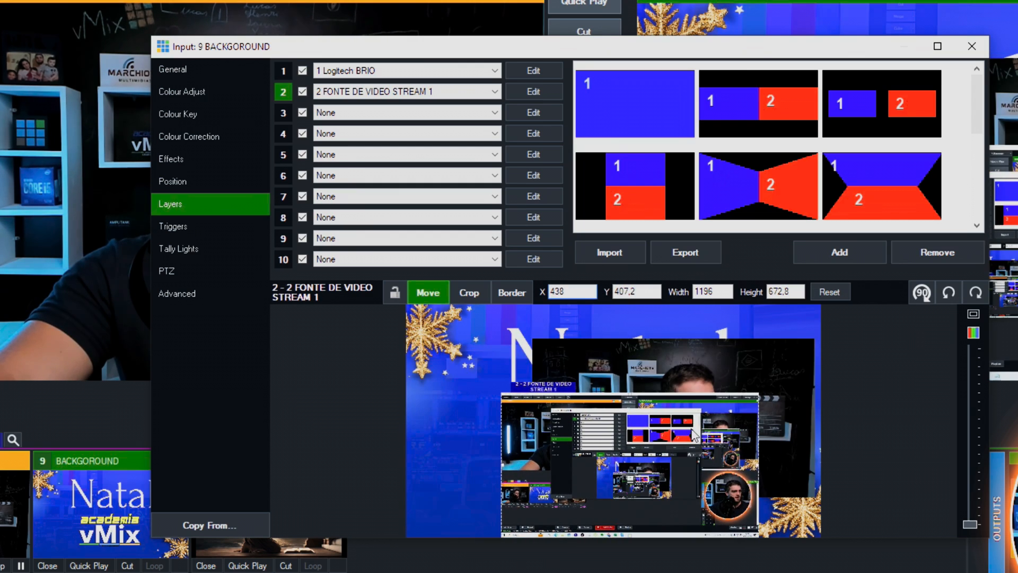
click(698, 371)
drag(698, 371, 607, 365)
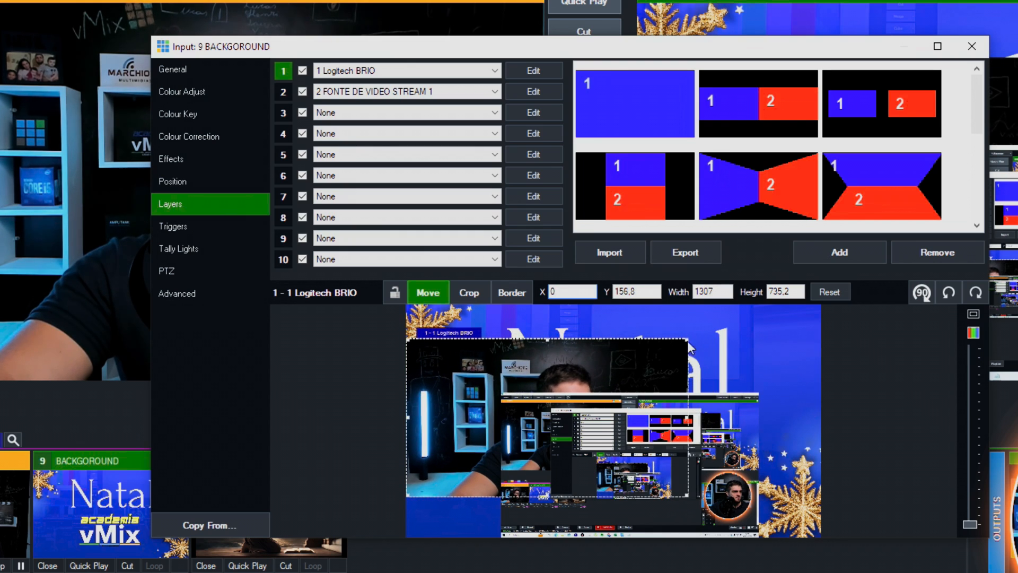
drag(686, 345, 601, 389)
drag(476, 438, 485, 412)
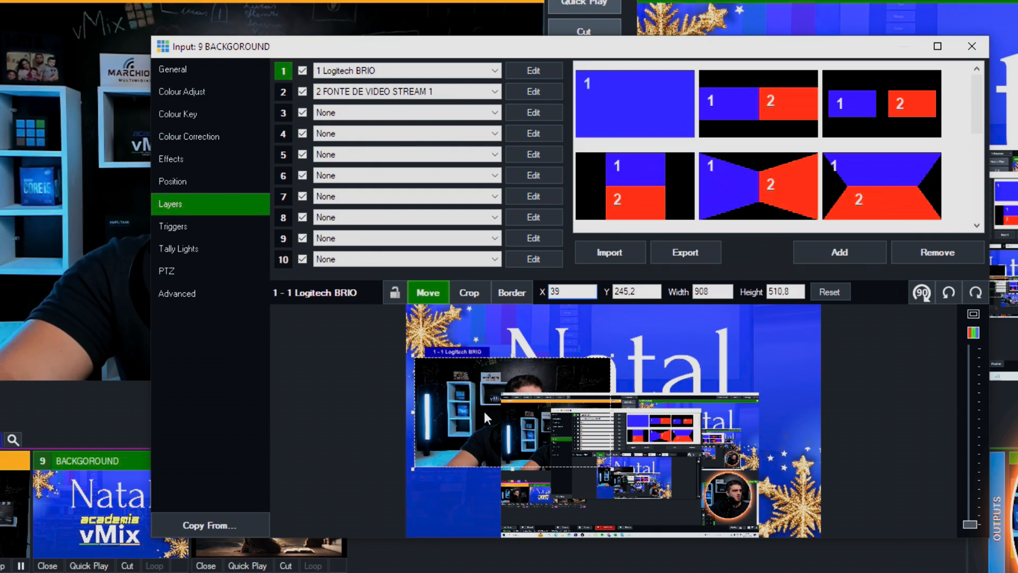
- Crop the camera layer to X1 461 and X2 1444.2, then shift the screen capture up-right
click(476, 289)
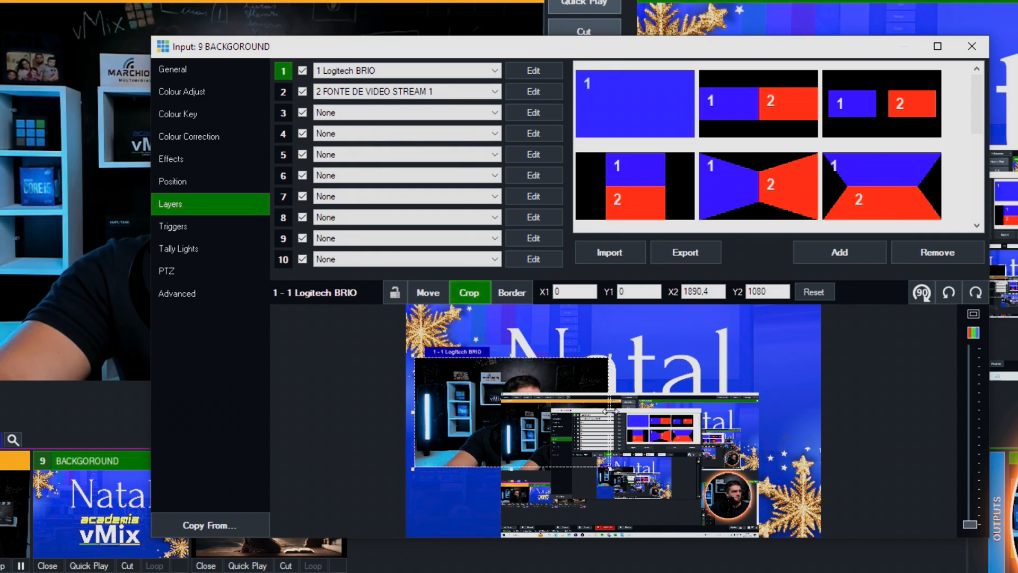
drag(610, 410, 563, 413)
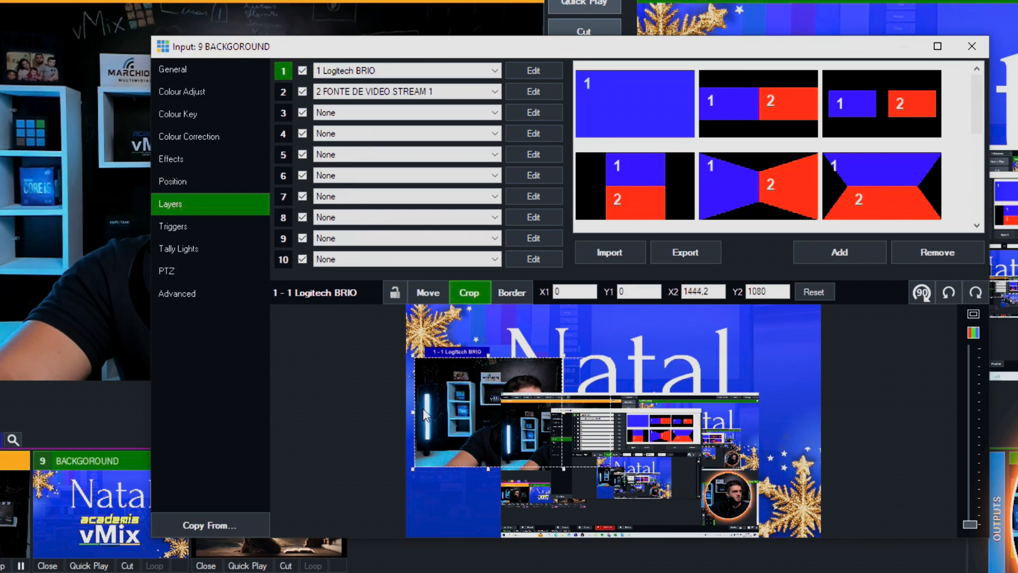
drag(414, 411, 535, 449)
drag(477, 428, 474, 429)
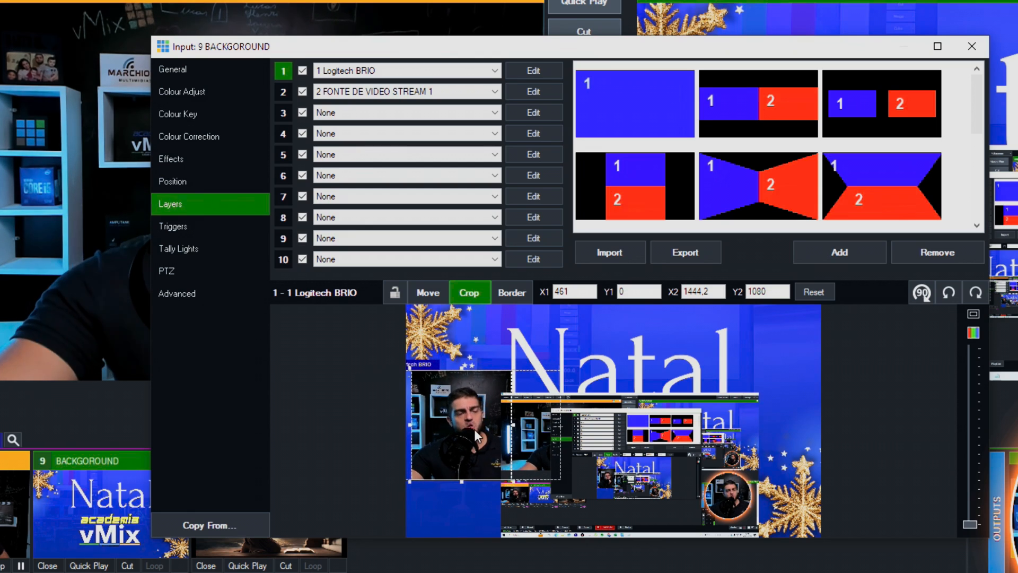
drag(613, 443, 663, 423)
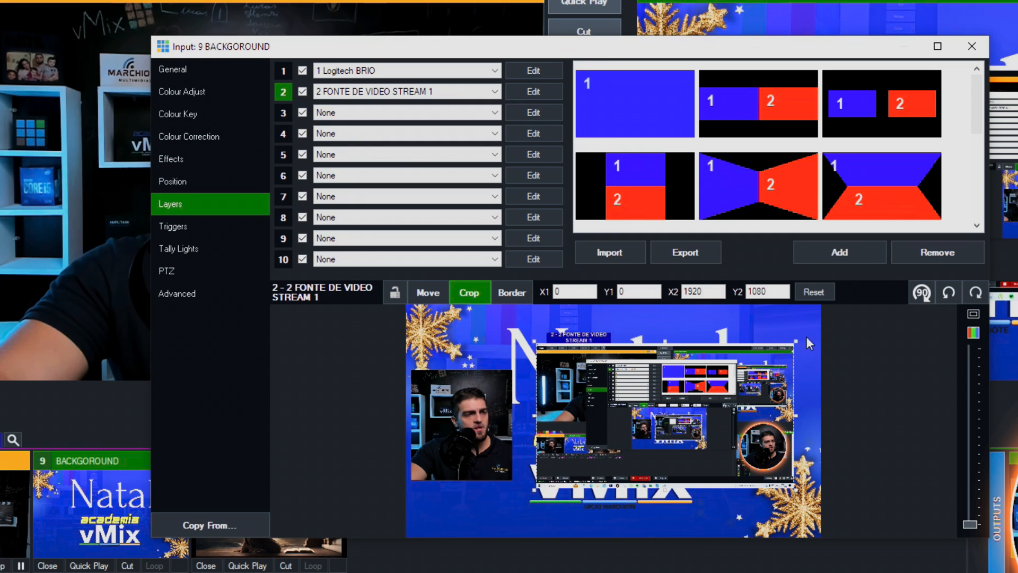
- Size the screen-capture layer to 1343 × 755.4 and position it at X 550, Y 162.3
click(431, 293)
mouse_move(556, 291)
mouse_down()
mouse_move(602, 292)
mouse_move(559, 292)
mouse_up()
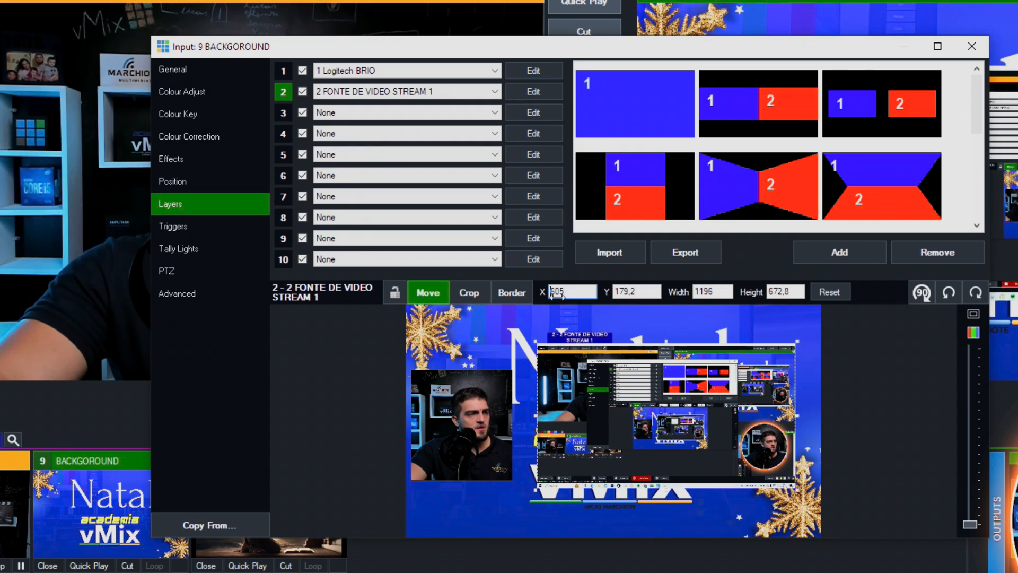
drag(693, 299, 740, 391)
drag(704, 294, 717, 294)
drag(708, 411, 712, 411)
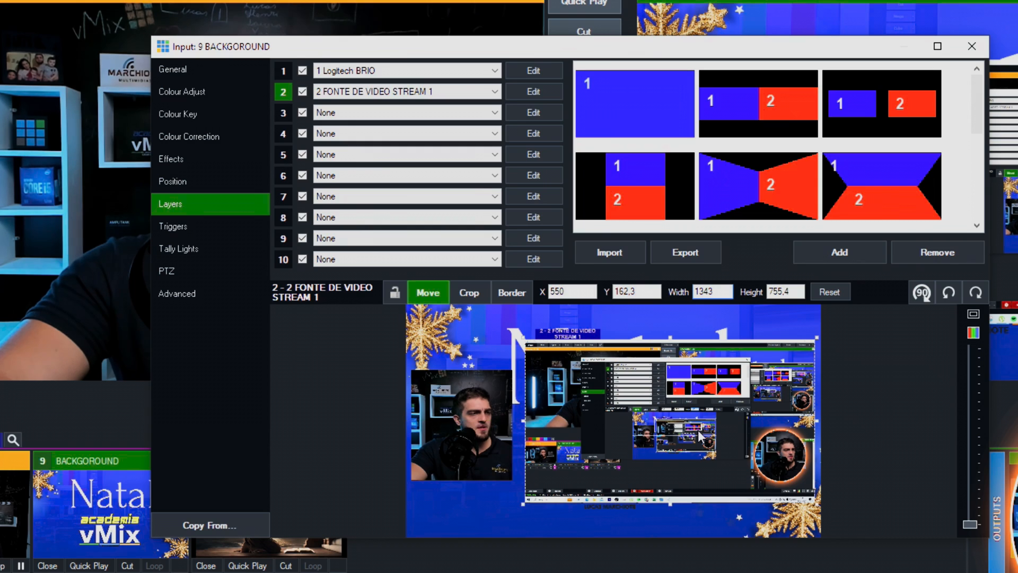
- Turn on a white border of thickness 9 around the screen-capture layer
click(514, 292)
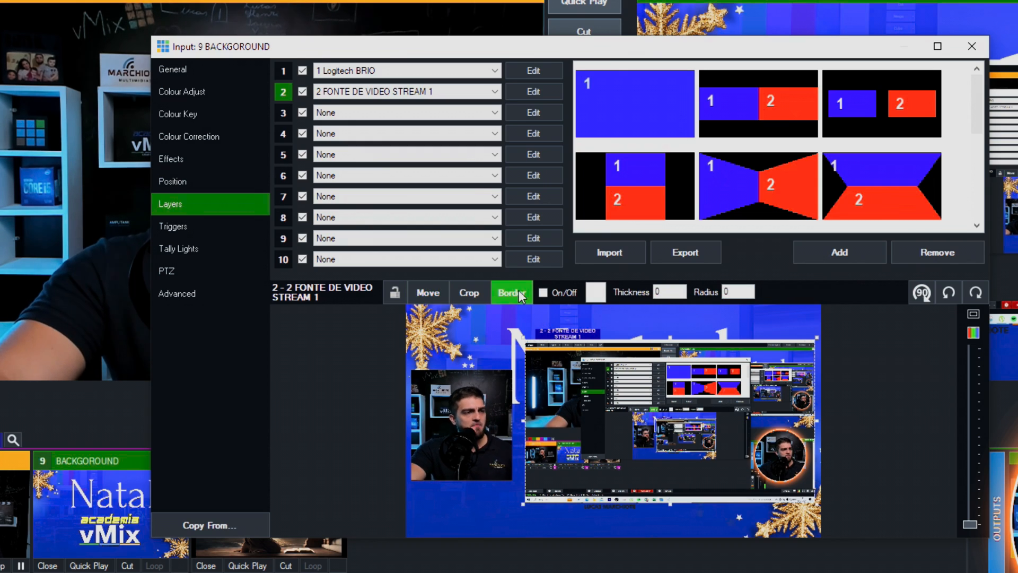
click(598, 293)
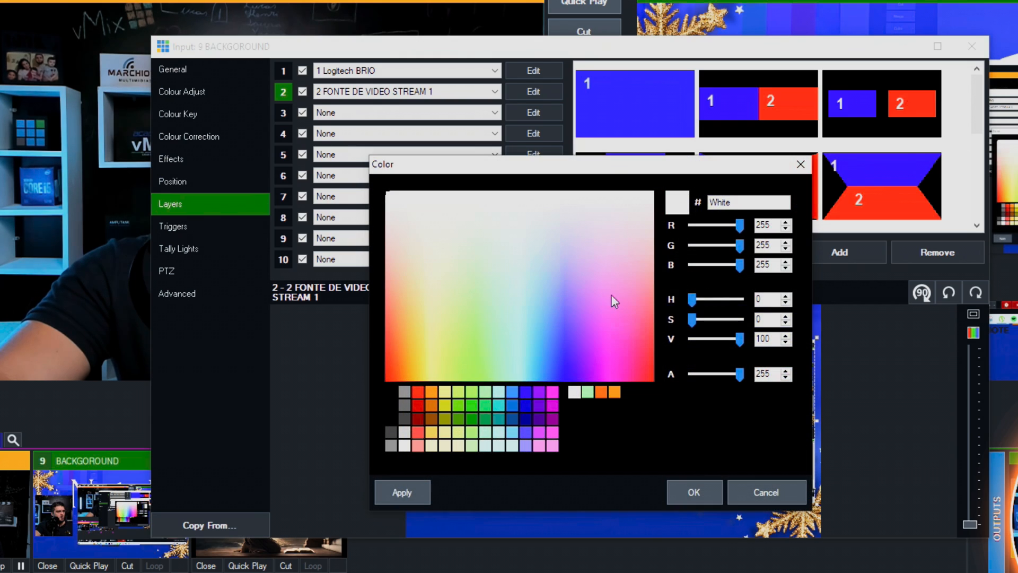
click(525, 404)
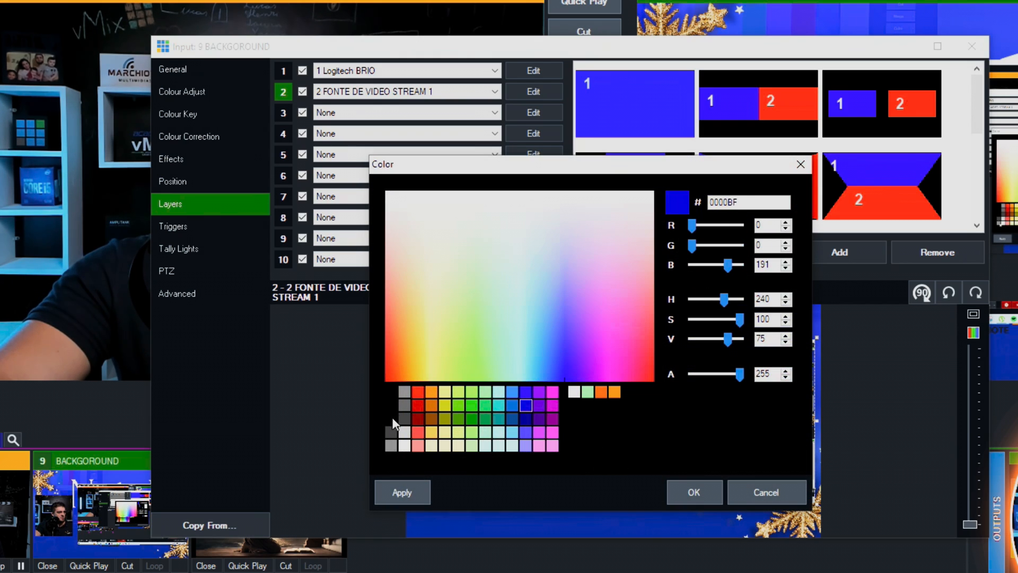
click(405, 445)
click(705, 492)
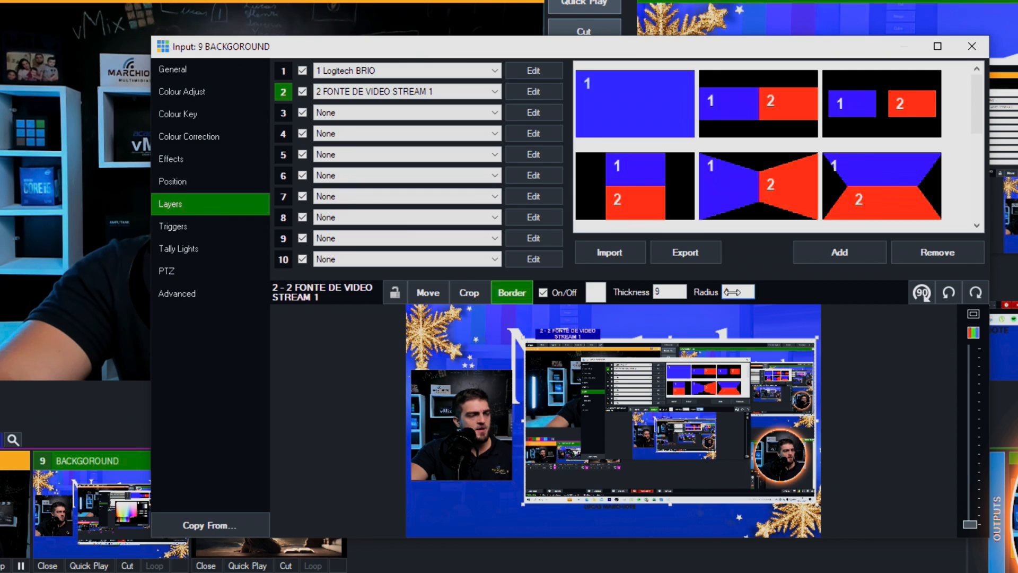
- Turn on a white border on the camera layer with thickness 13 and radius 13
click(456, 413)
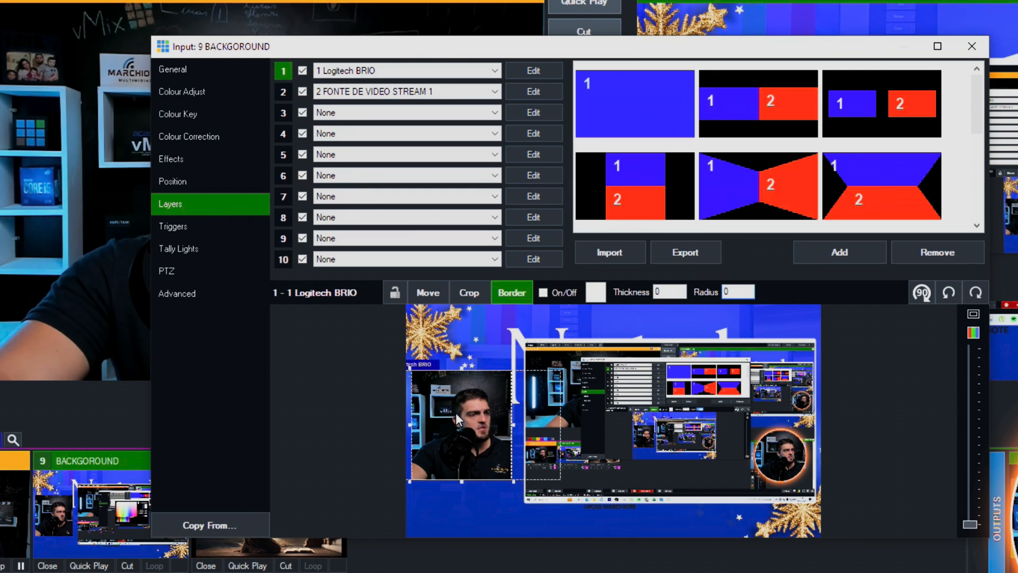
click(596, 293)
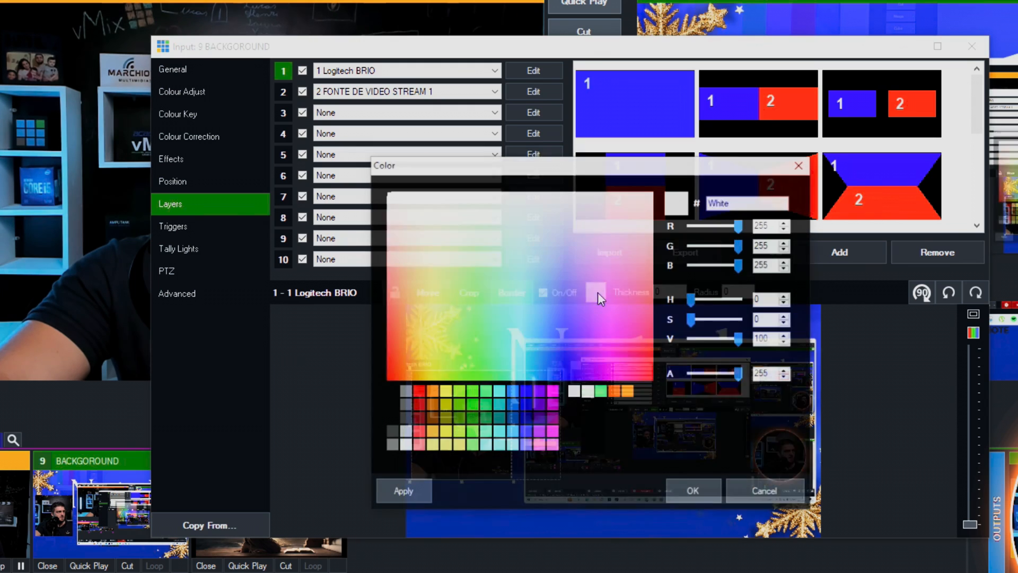
click(693, 493)
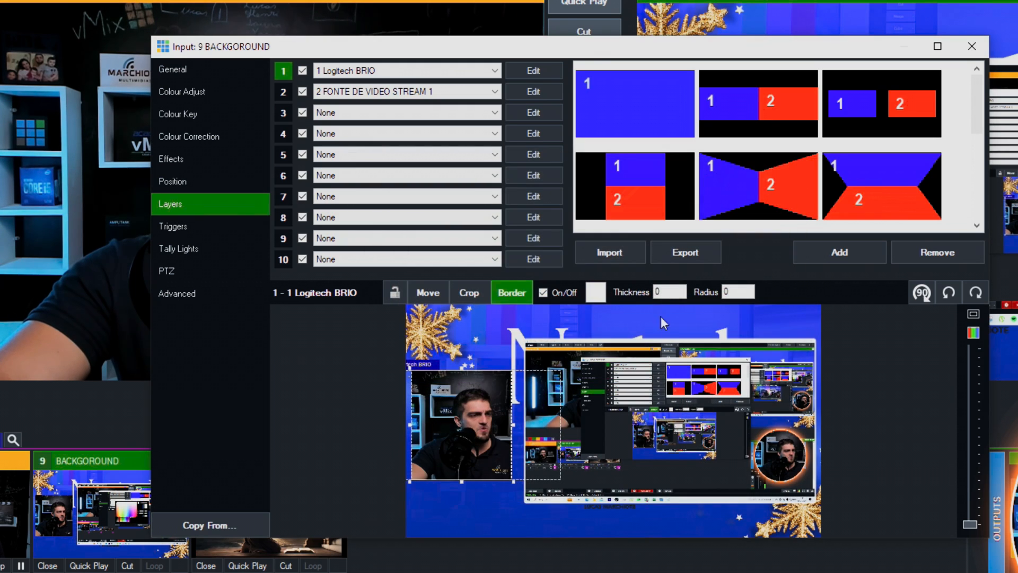
drag(663, 292, 671, 292)
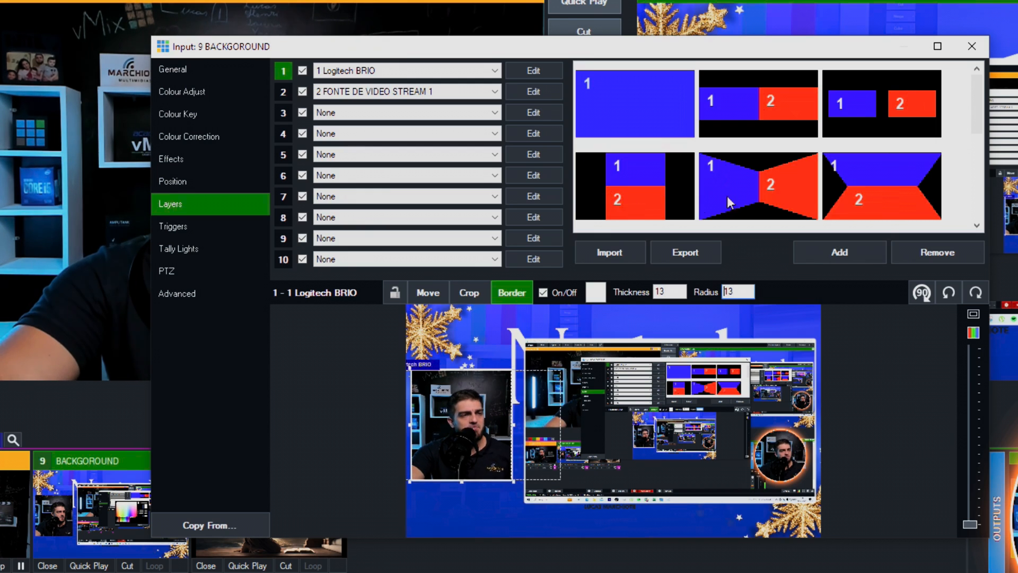
drag(978, 100, 993, 187)
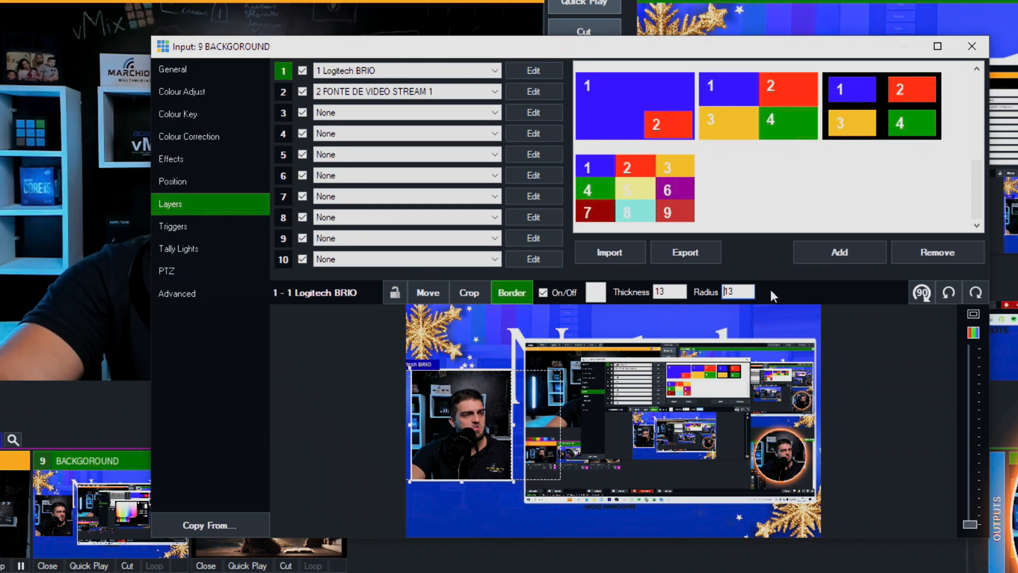
- Scroll the Input 9 BACKGROUND Layers page and close it, returning to the main window
scroll(826, 193, up, 2)
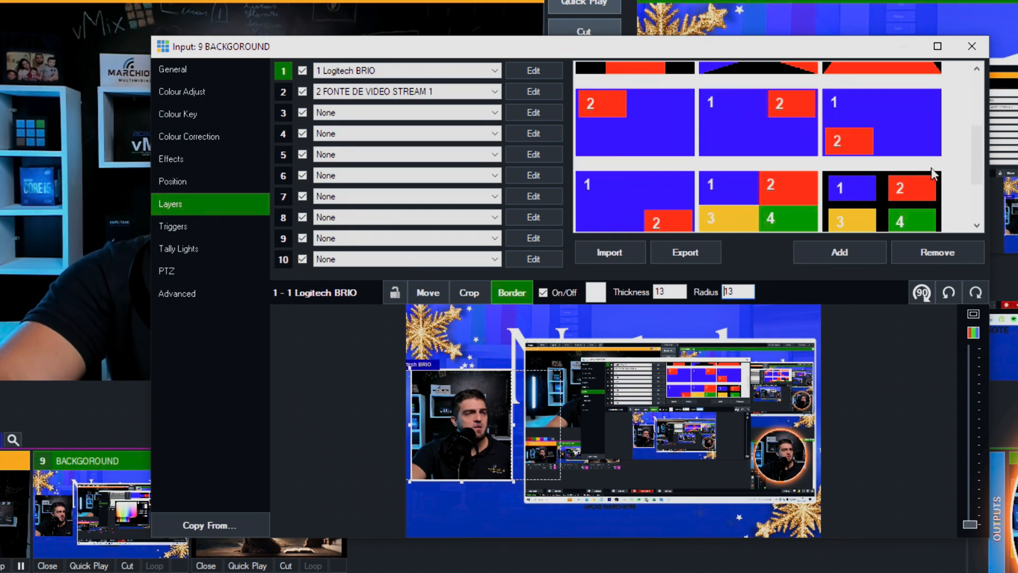
drag(974, 165, 982, 88)
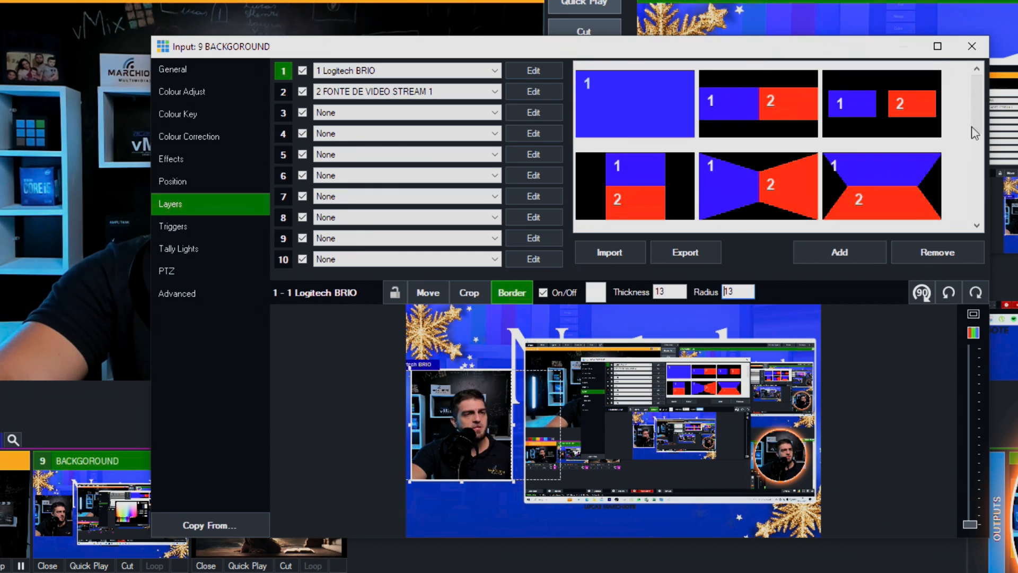
scroll(975, 114, down, 2)
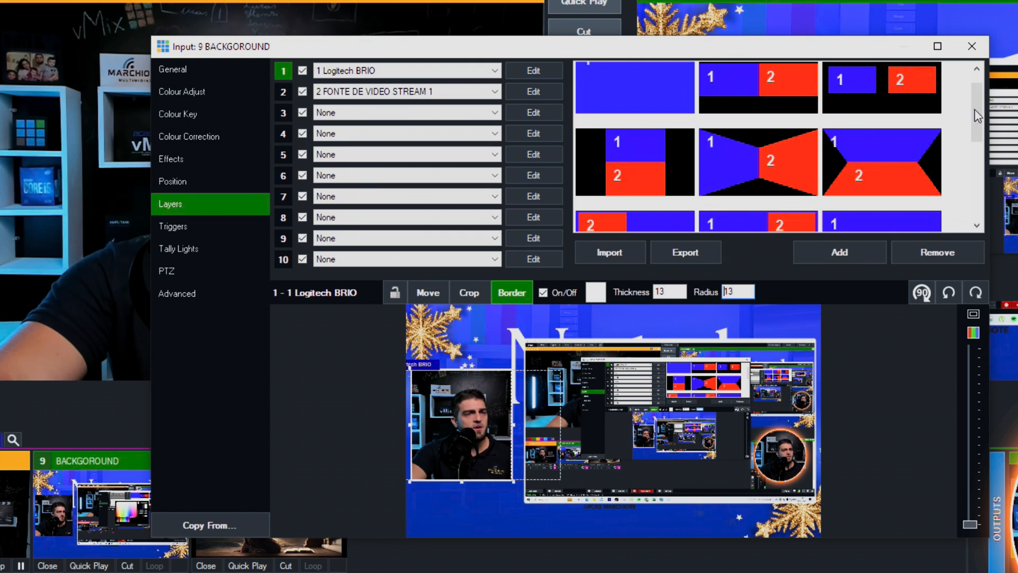
mouse_move(975, 116)
mouse_down()
mouse_move(979, 189)
mouse_move(974, 106)
mouse_up()
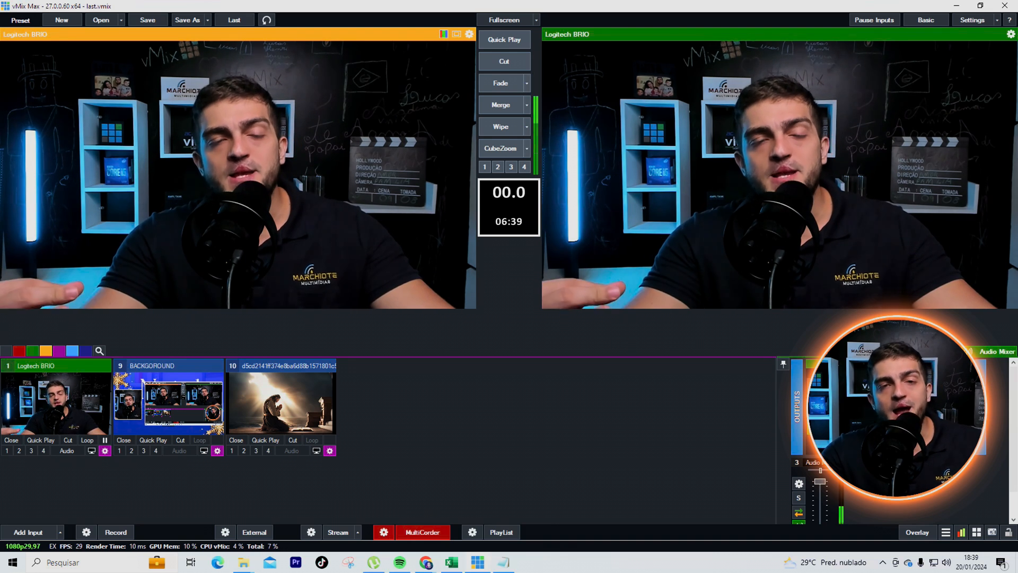
- Show the Audio Outputs page of Settings with master, headphones and buses A–G routing
click(966, 24)
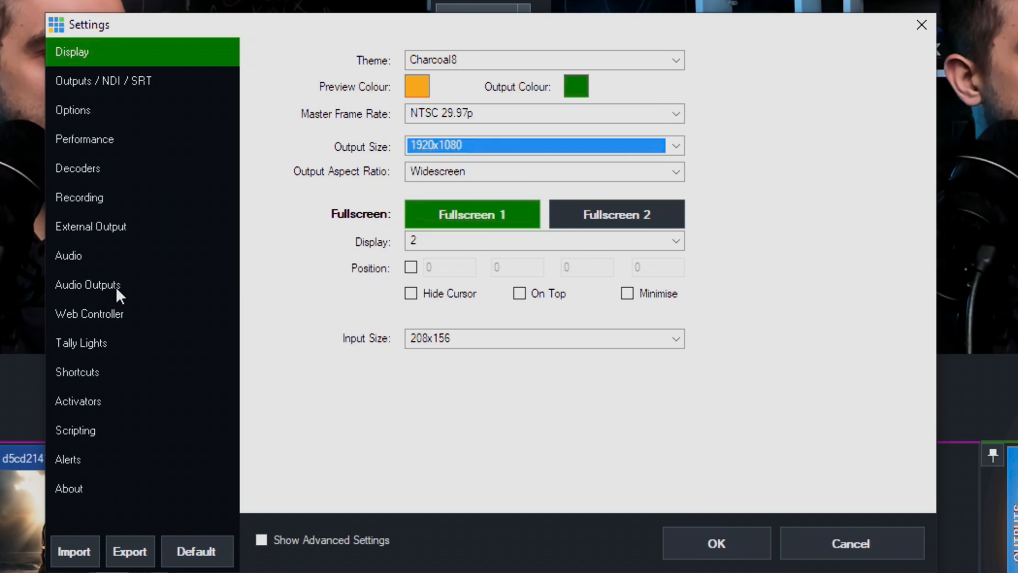
click(304, 271)
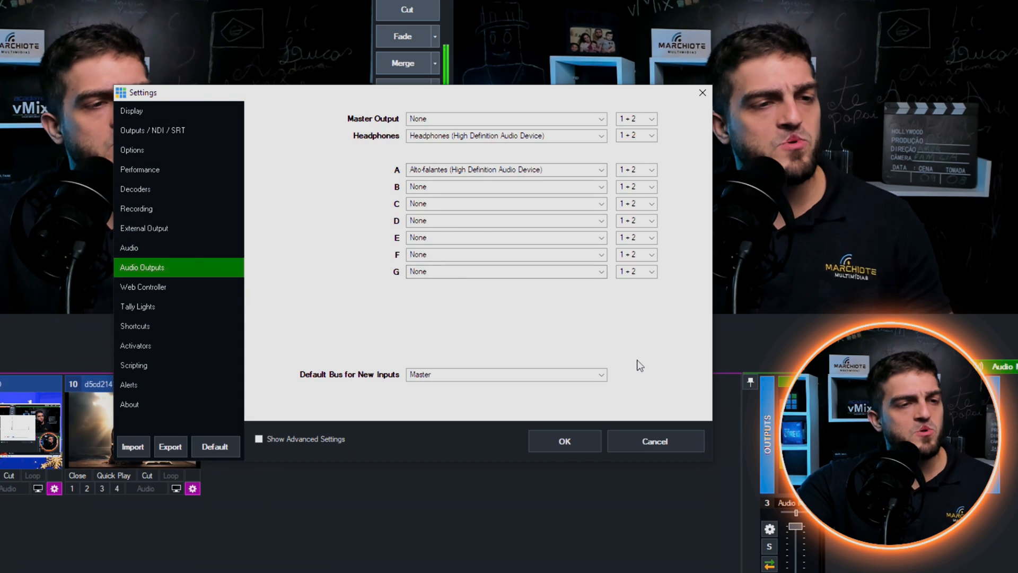
- Close Settings and add Addict (Instrumental) - NEFFEX.mp3 as a new audio input
click(574, 440)
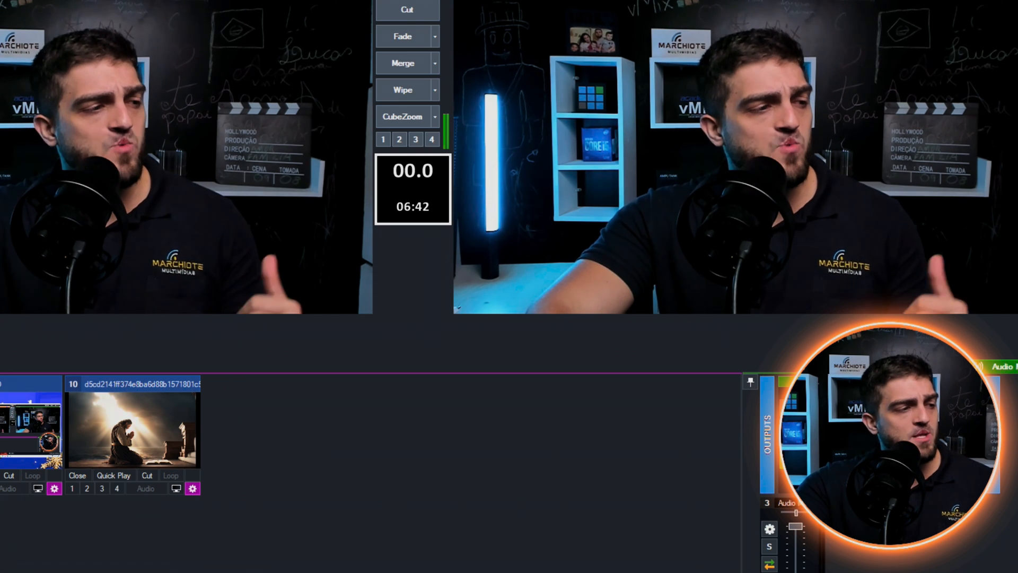
click(2, 570)
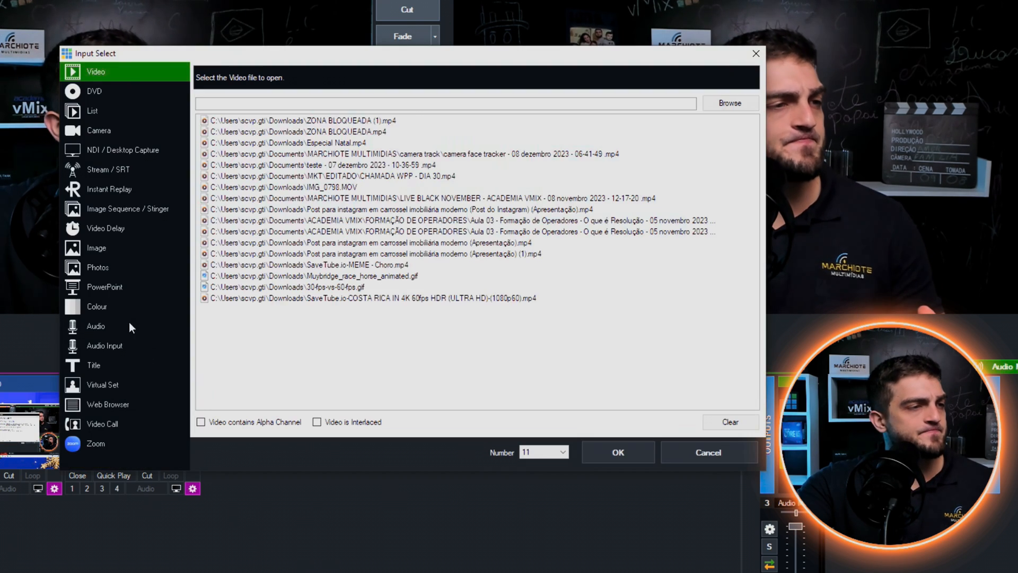
click(129, 325)
double_click(359, 120)
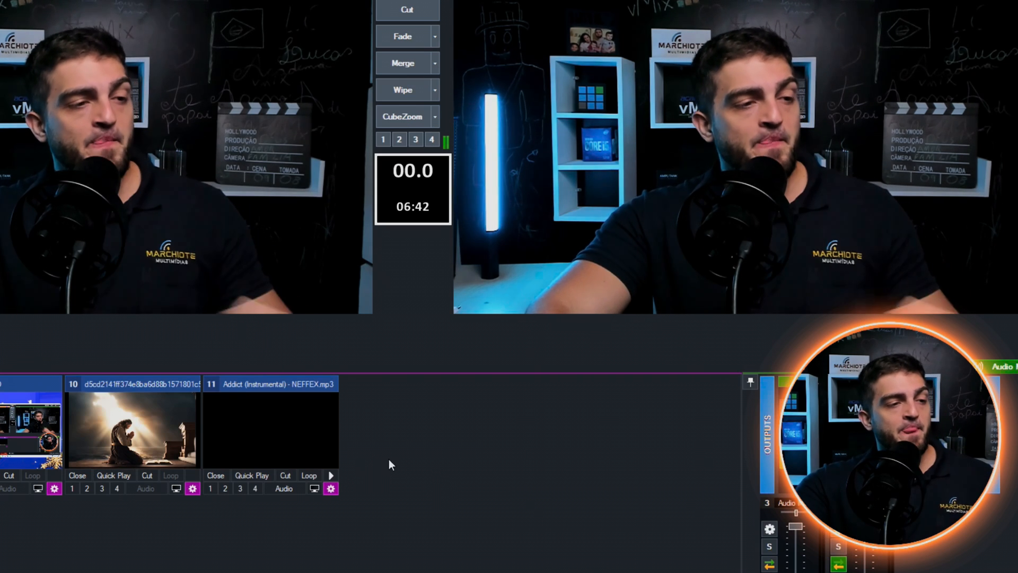
- Turn off Solo on the microphone strip in the audio mixer
scroll(880, 478, down, 2)
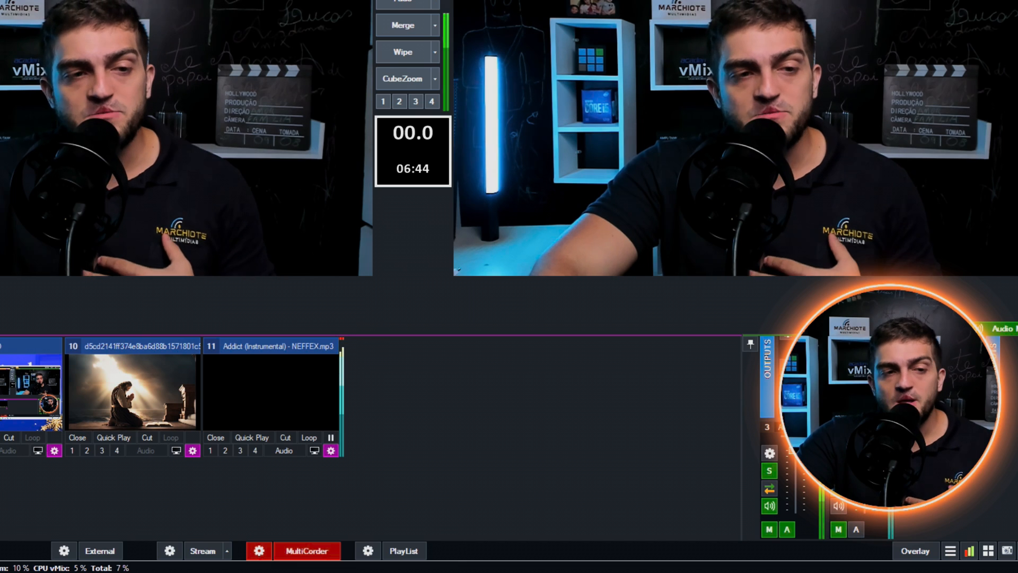
scroll(880, 438, up, 1)
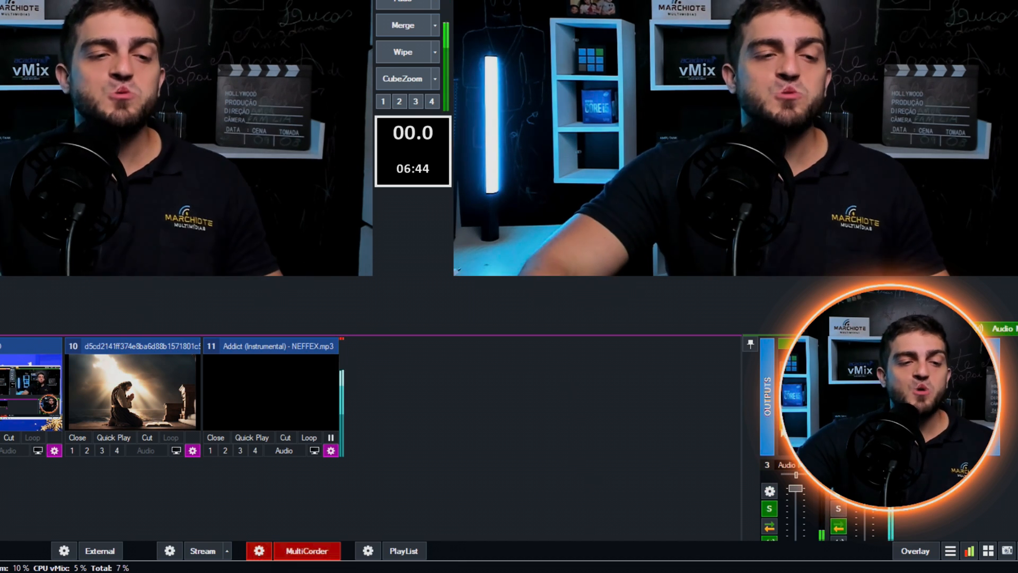
scroll(783, 446, down, 1)
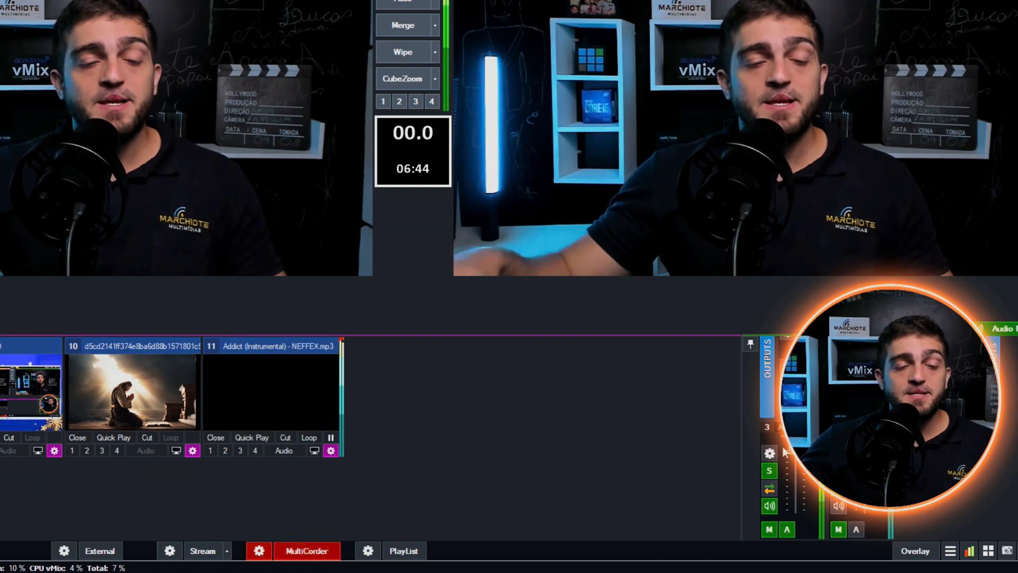
click(770, 470)
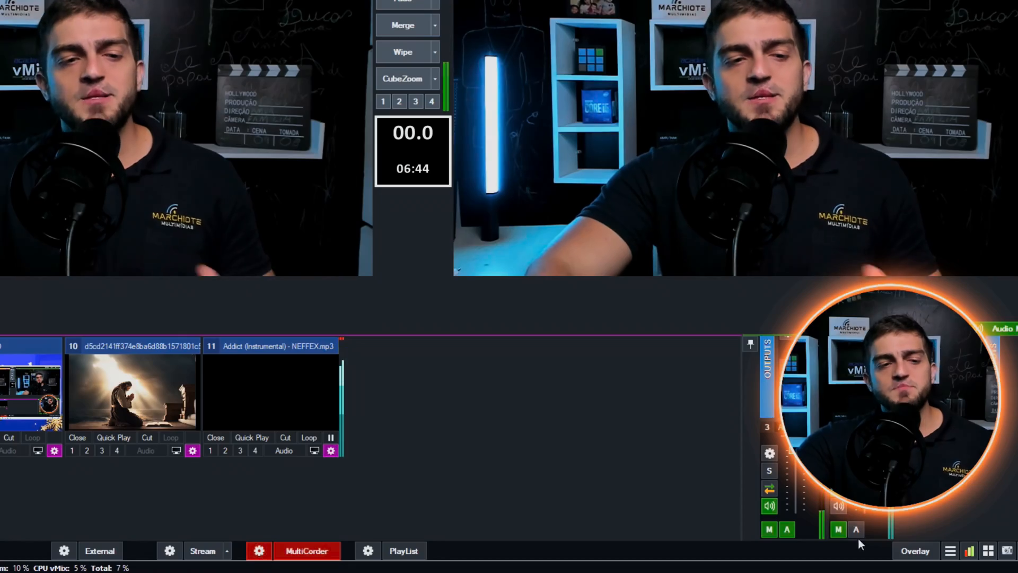
- On the Addict track's mixer strip, turn off Master, enable Bus A and switch audio on
click(841, 530)
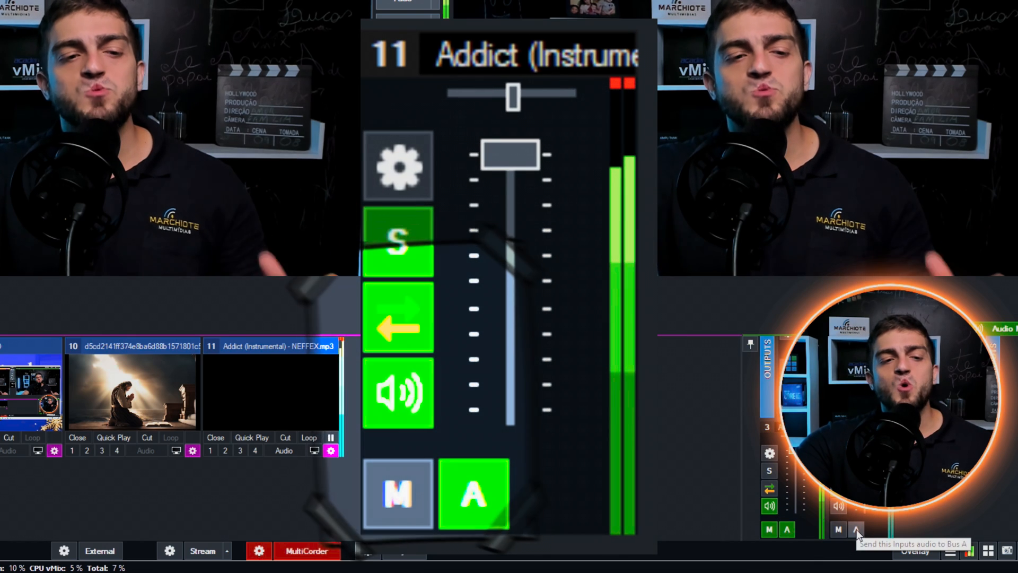
click(857, 529)
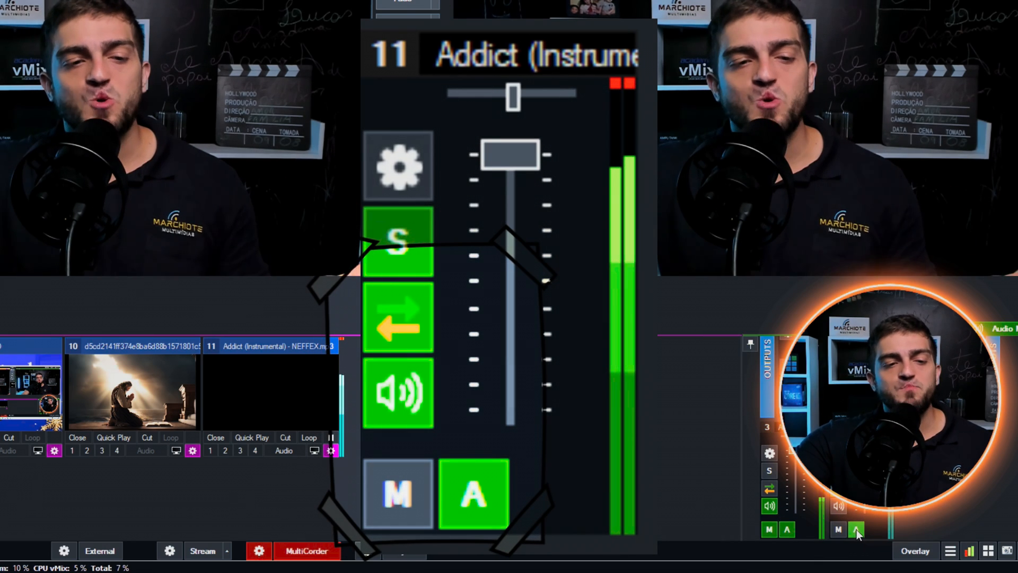
click(839, 507)
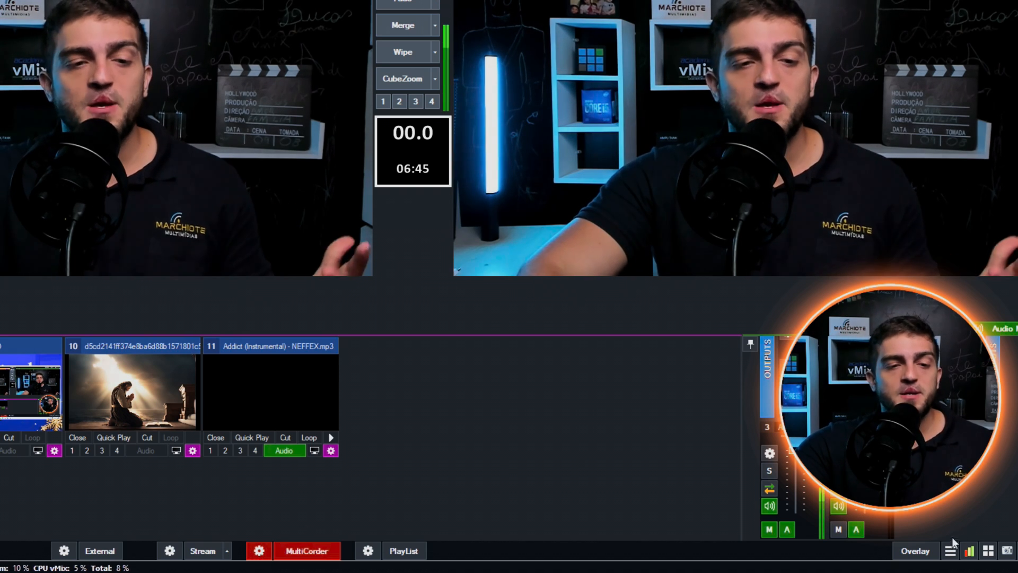
- Open the Audio Bus Manager from the bottom-right tools menu
click(951, 551)
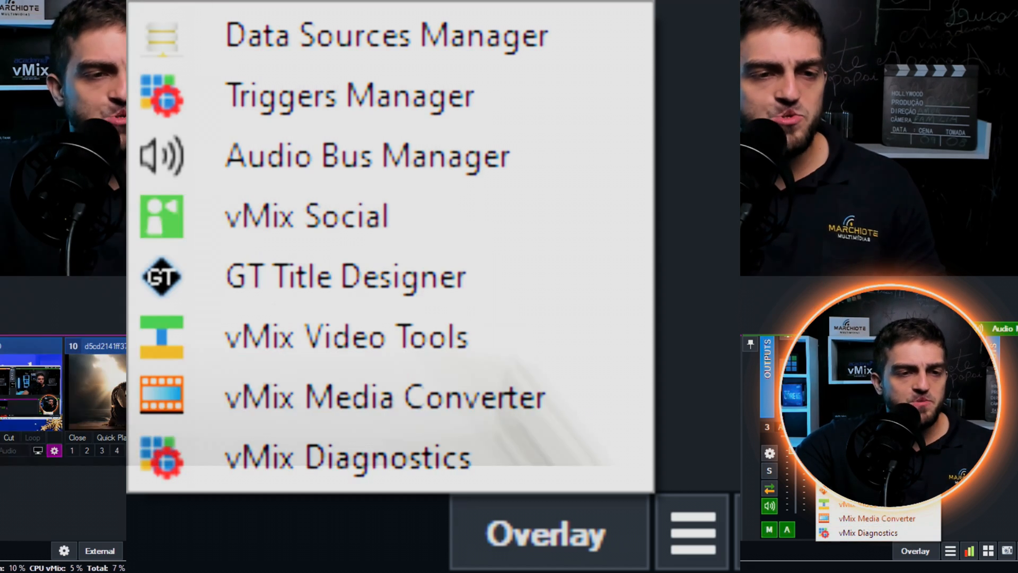
click(870, 460)
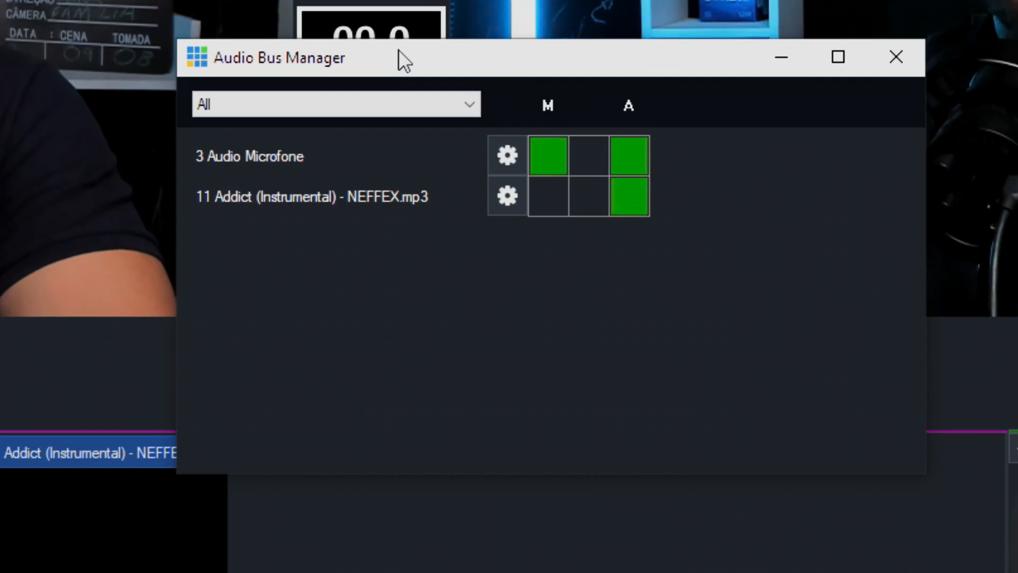
- Filter the Audio Bus Manager by Audio, then Audio Input, then back to All sources
drag(399, 49, 431, 54)
click(466, 105)
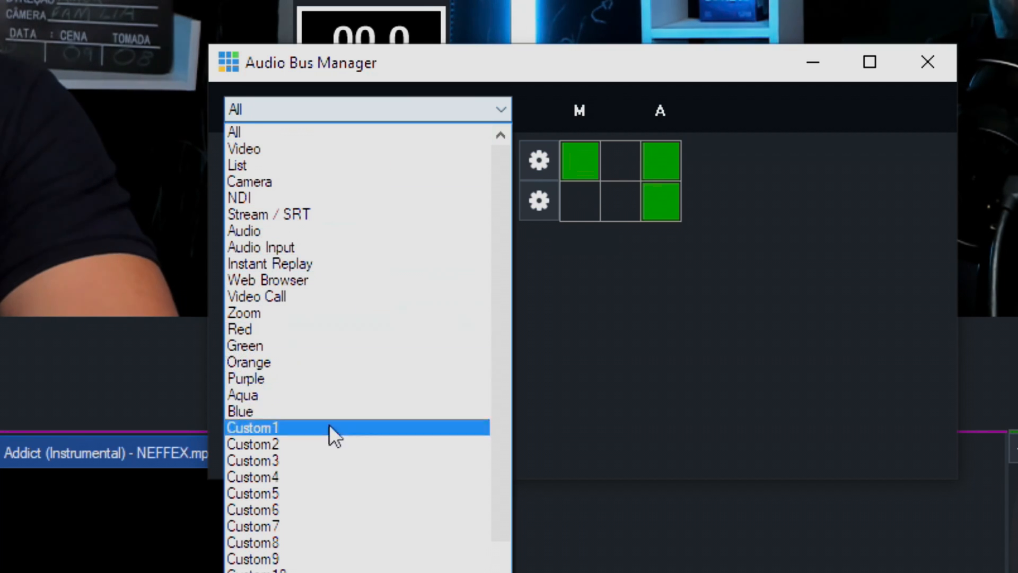
click(317, 231)
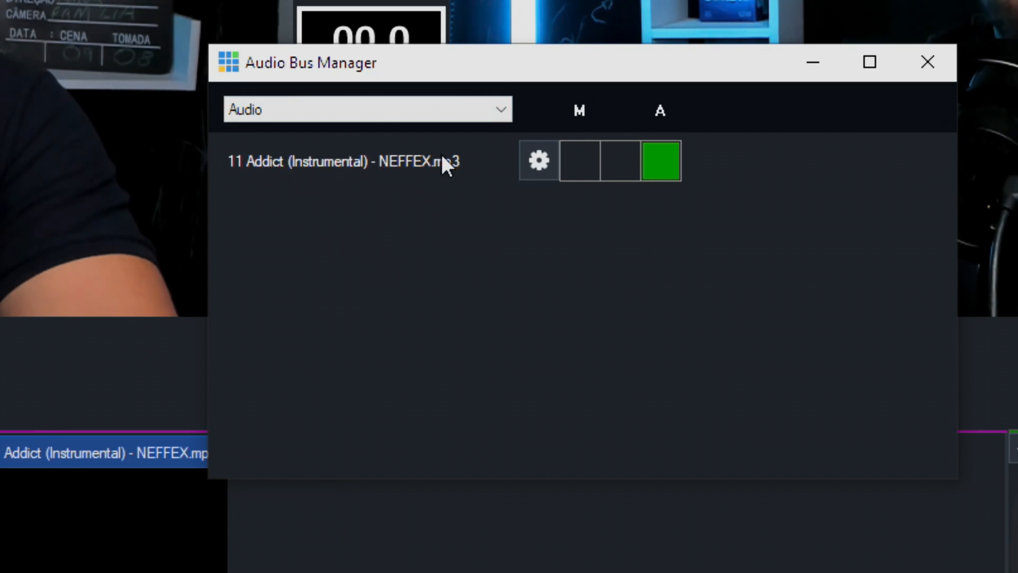
click(390, 108)
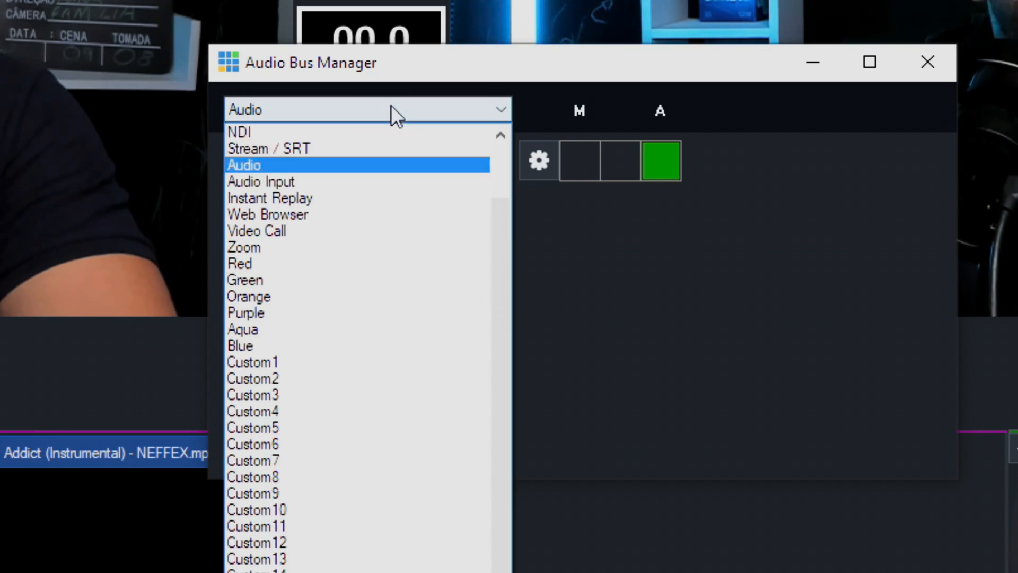
click(354, 183)
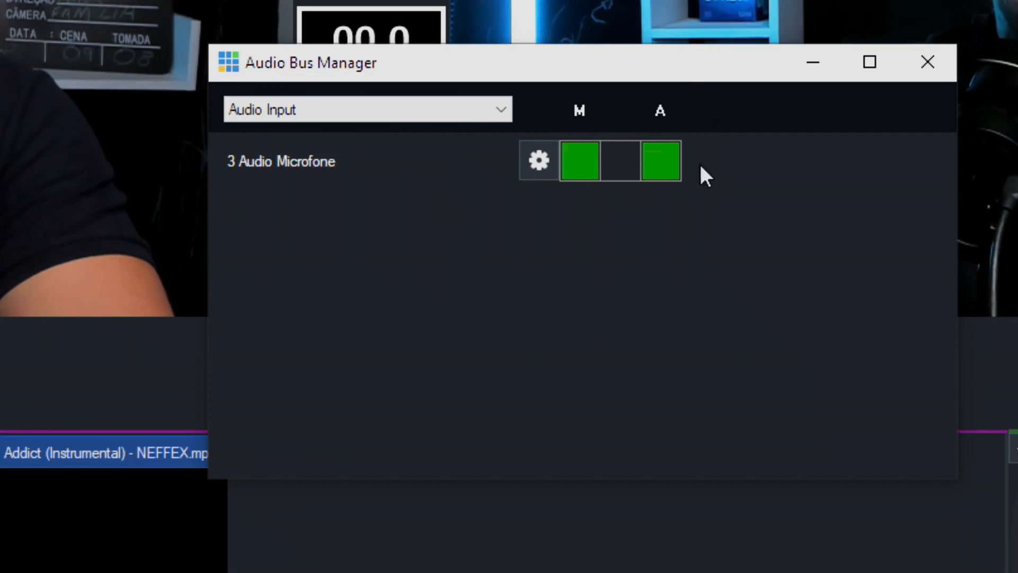
click(459, 109)
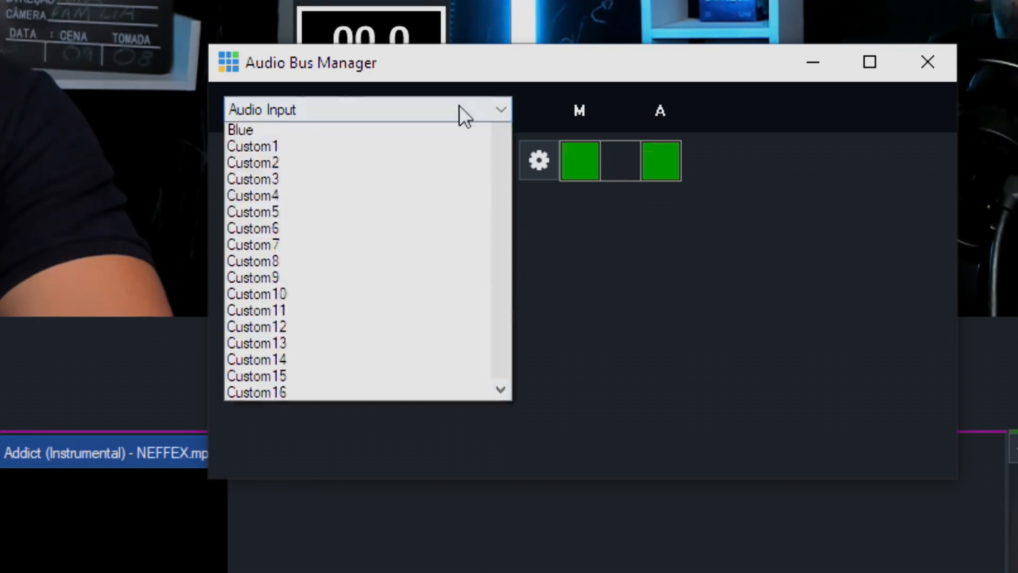
scroll(427, 149, up, 6)
click(397, 131)
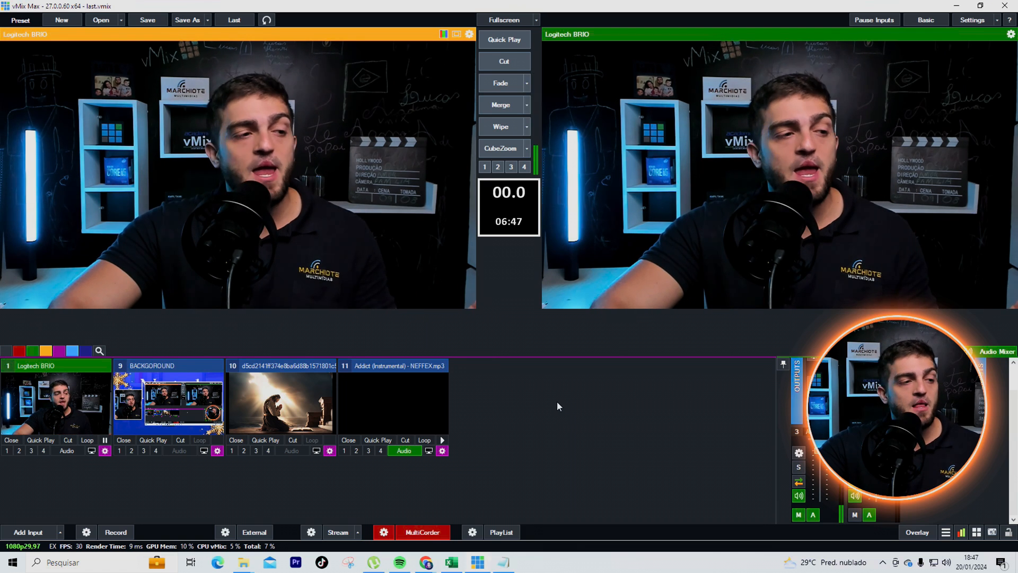
- Open Input Select on the Title category and browse the GT Title templates
click(48, 529)
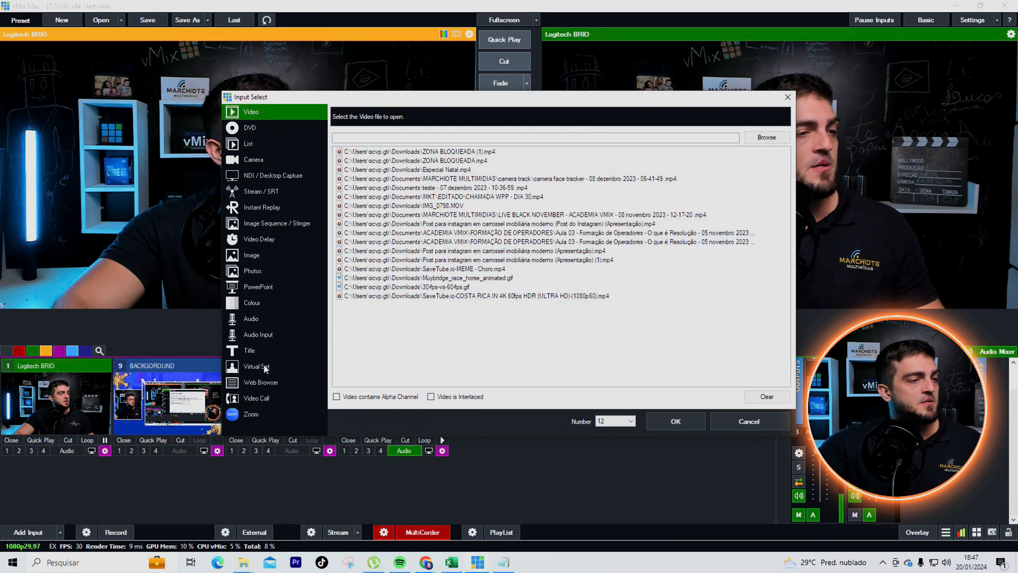
click(266, 354)
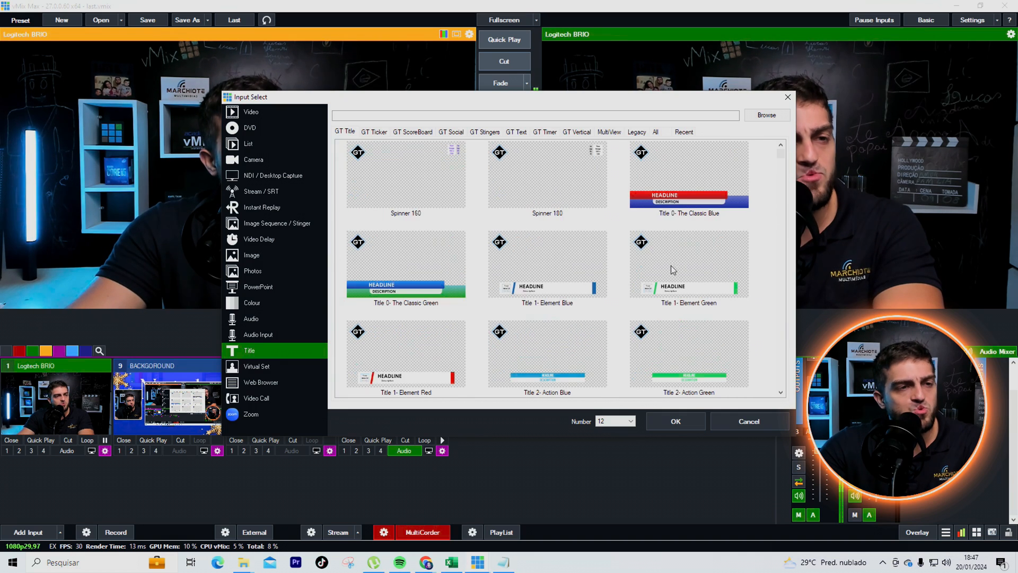
scroll(673, 269, down, 15)
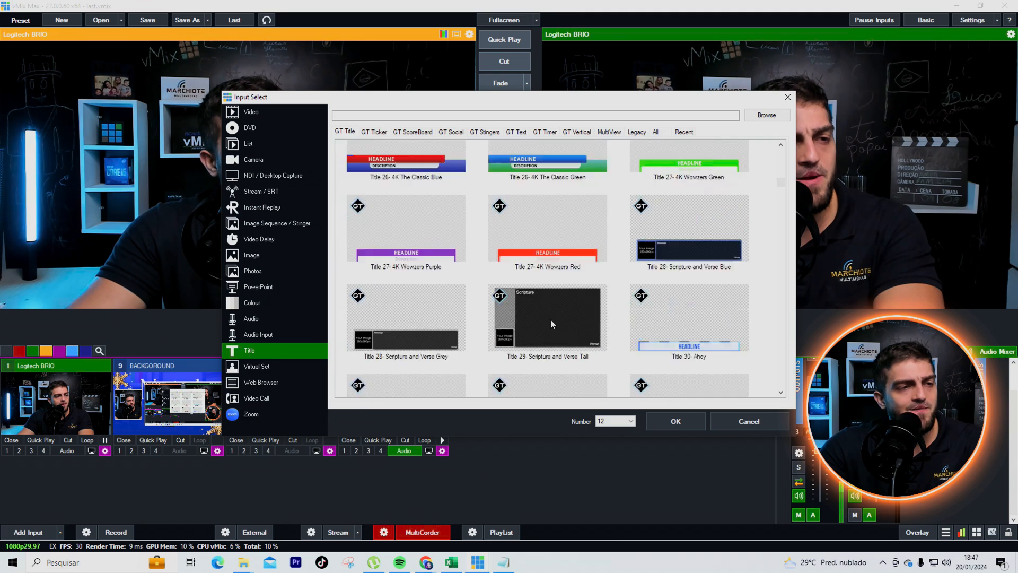
scroll(550, 319, up, 15)
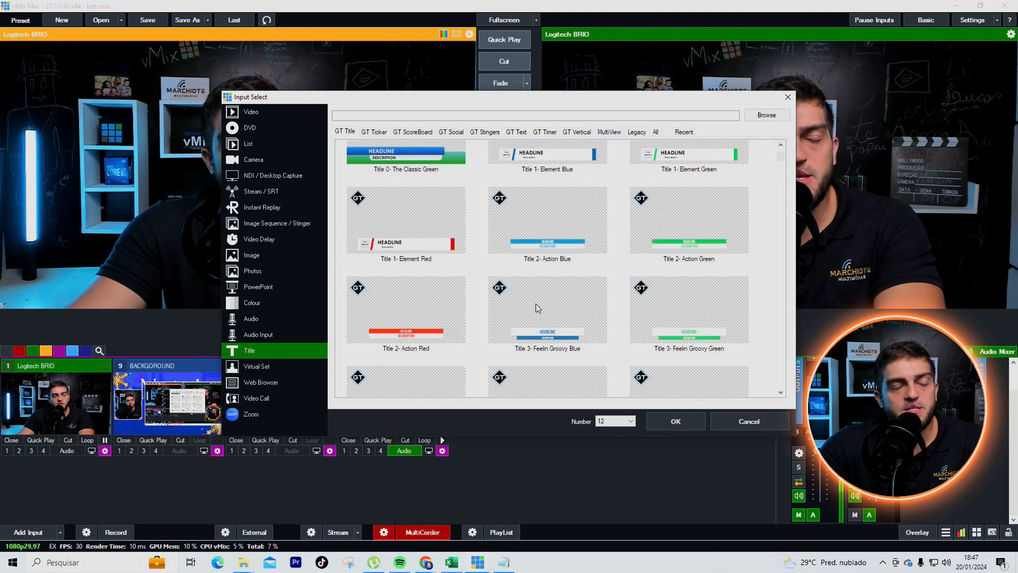
scroll(567, 301, up, 3)
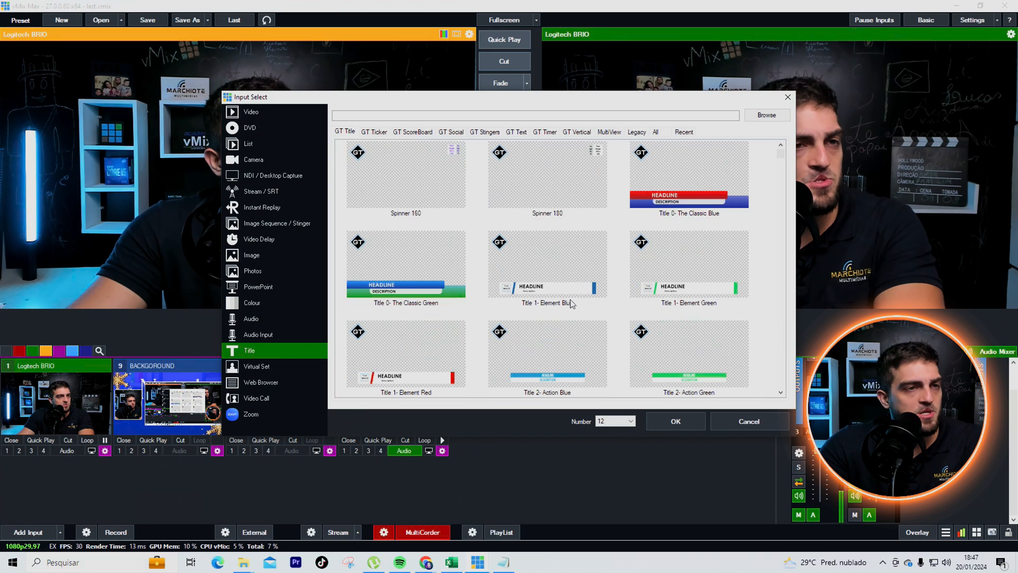
- Add Title 0- The Classic Blue and set its description to INSTRUTOR DE VMIX
double_click(695, 164)
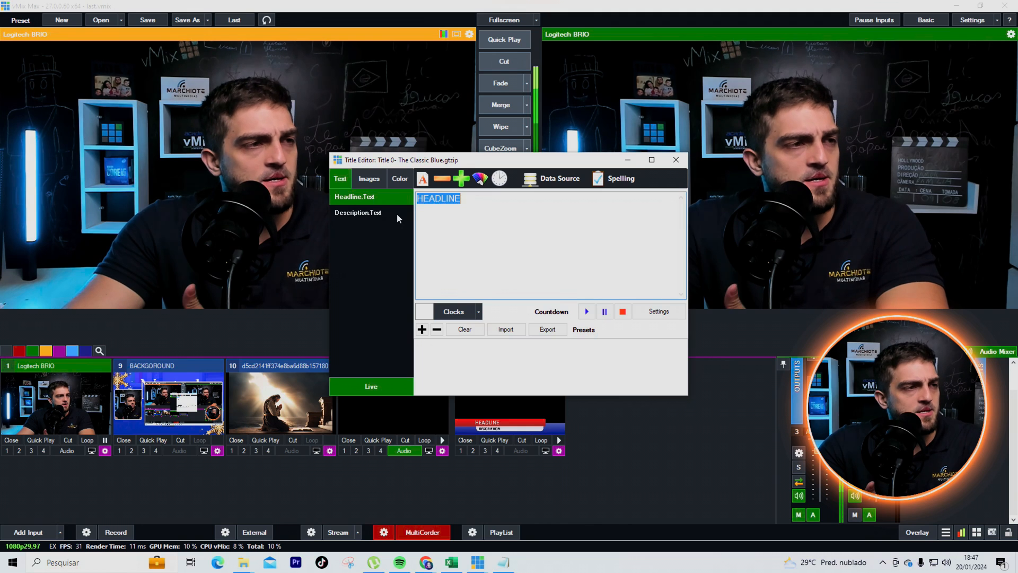
drag(470, 159, 547, 148)
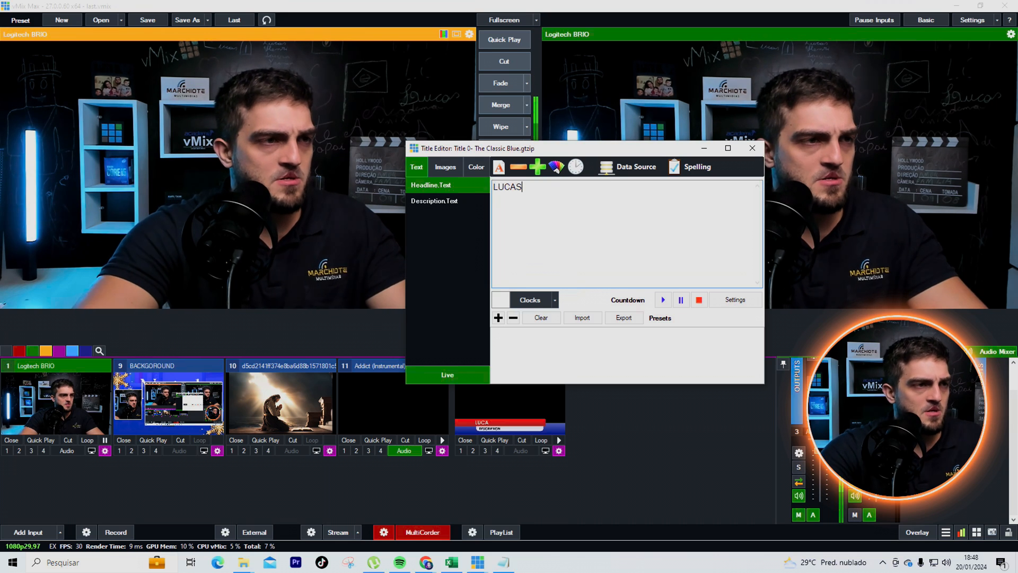
click(432, 200)
drag(553, 187, 499, 193)
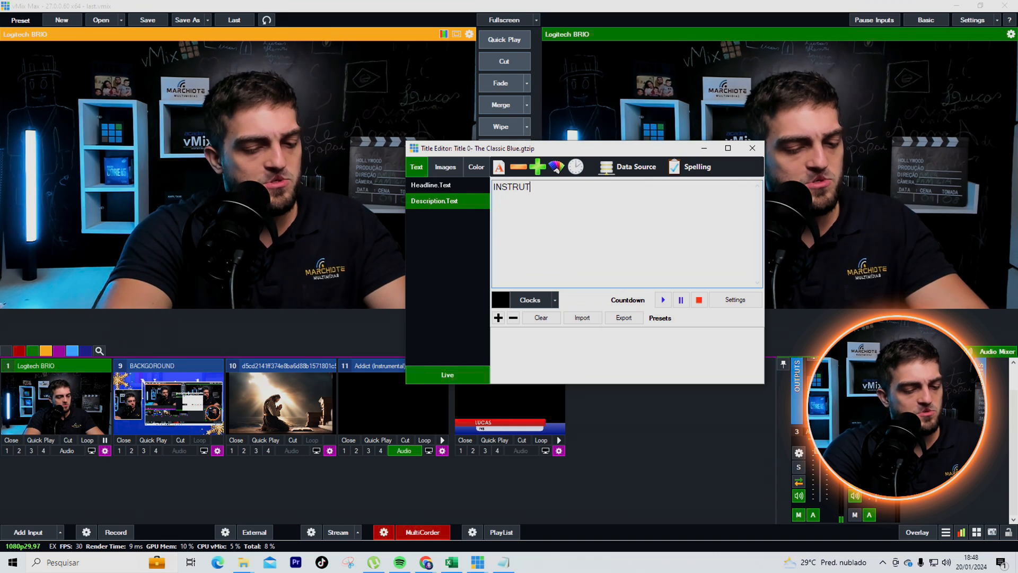
text(X)
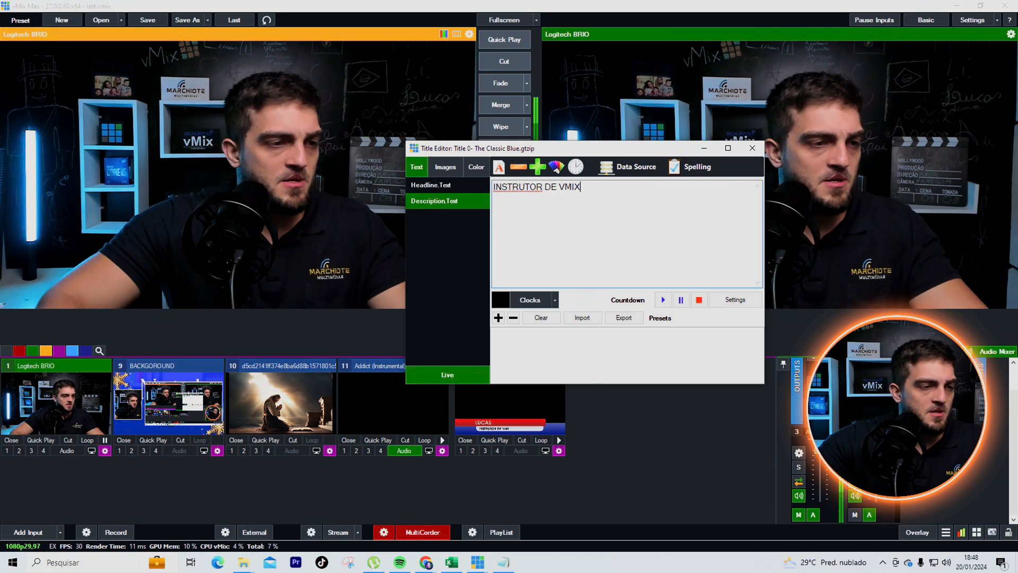
click(752, 148)
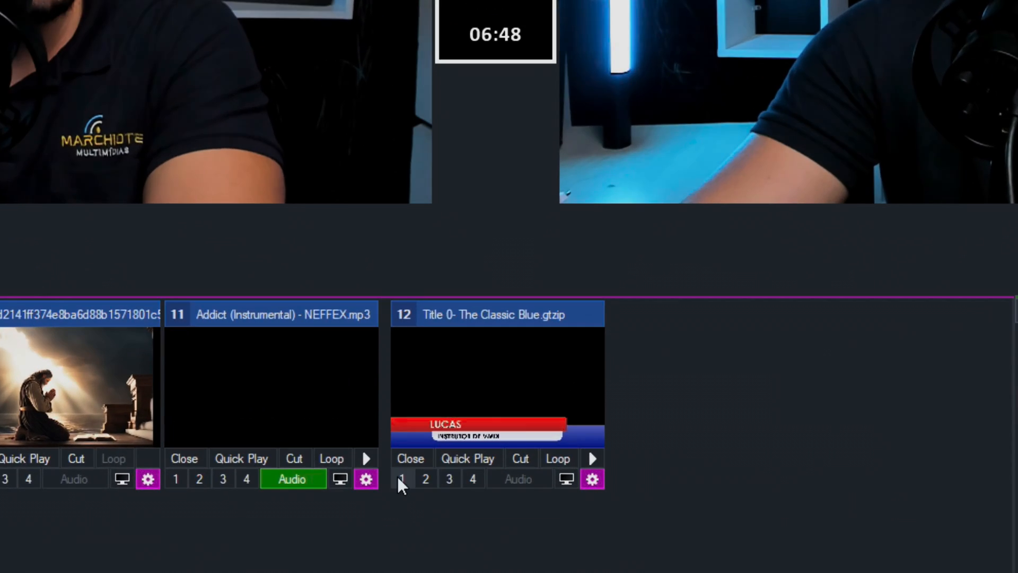
click(403, 479)
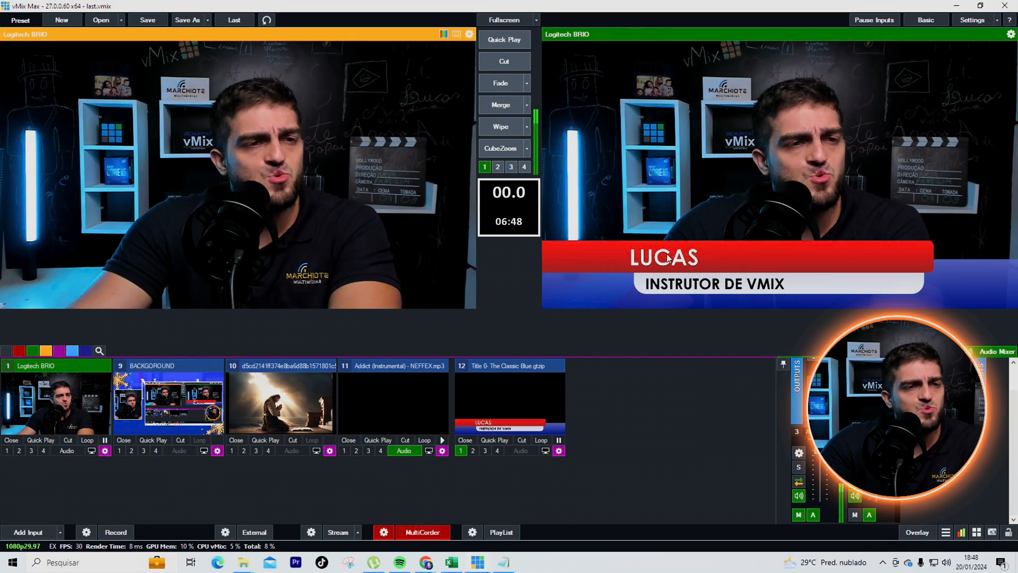
click(460, 450)
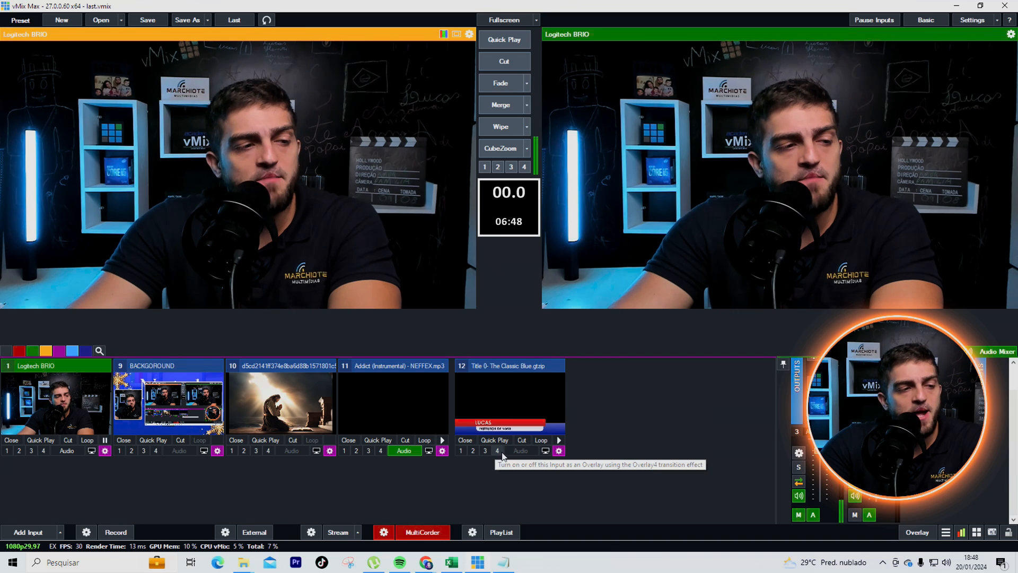
click(462, 450)
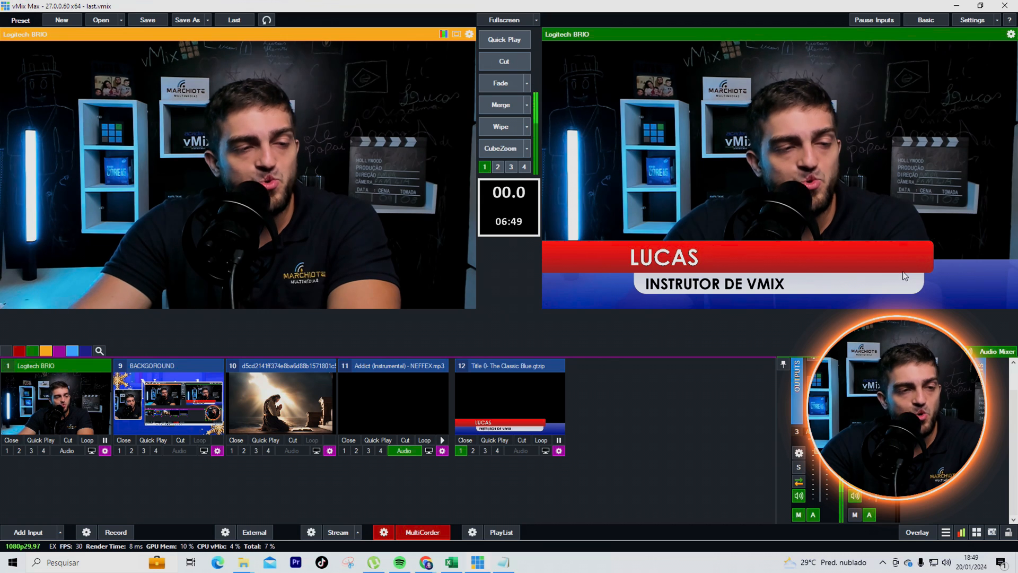
click(462, 451)
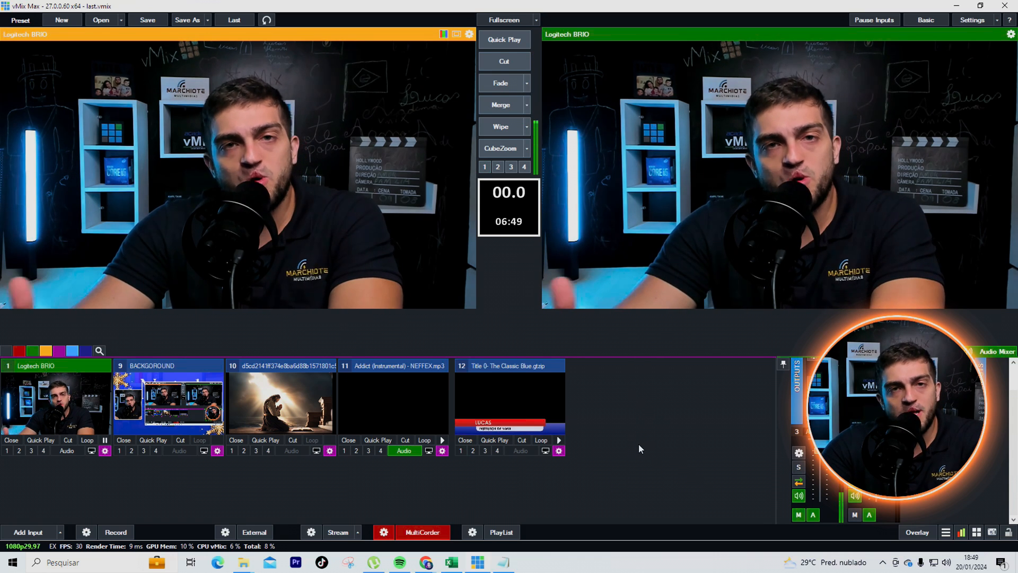
click(461, 451)
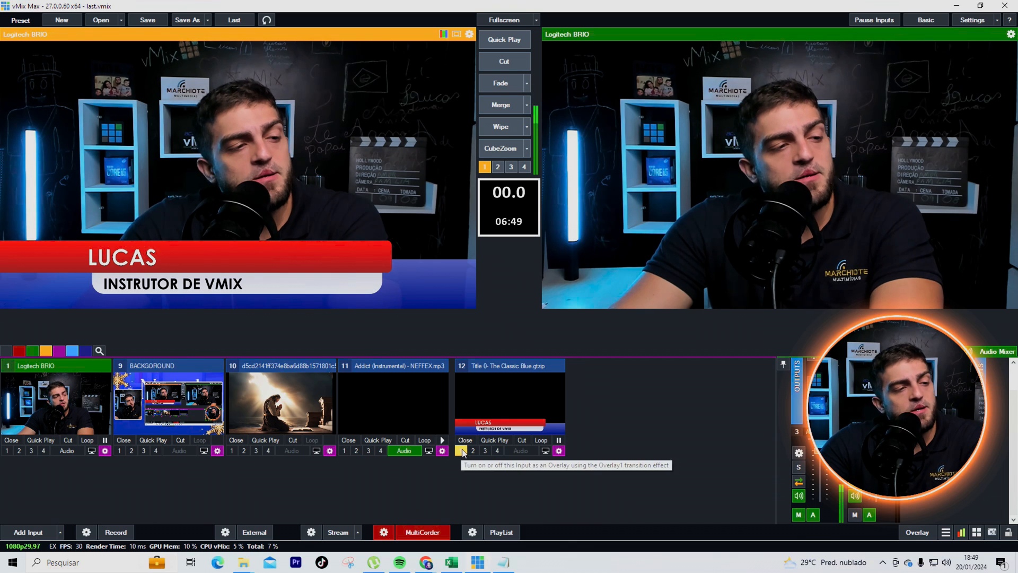
click(462, 451)
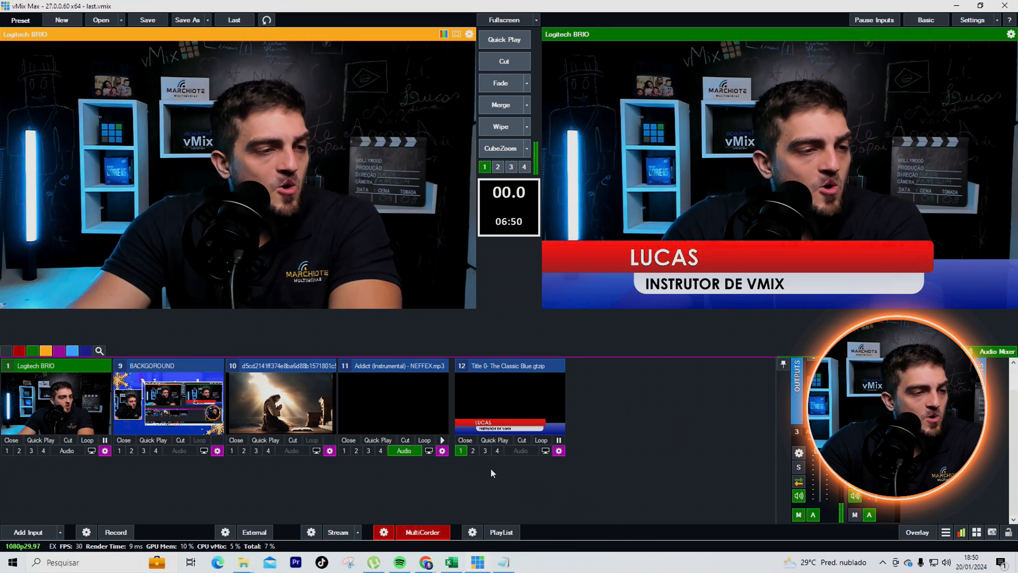
click(460, 450)
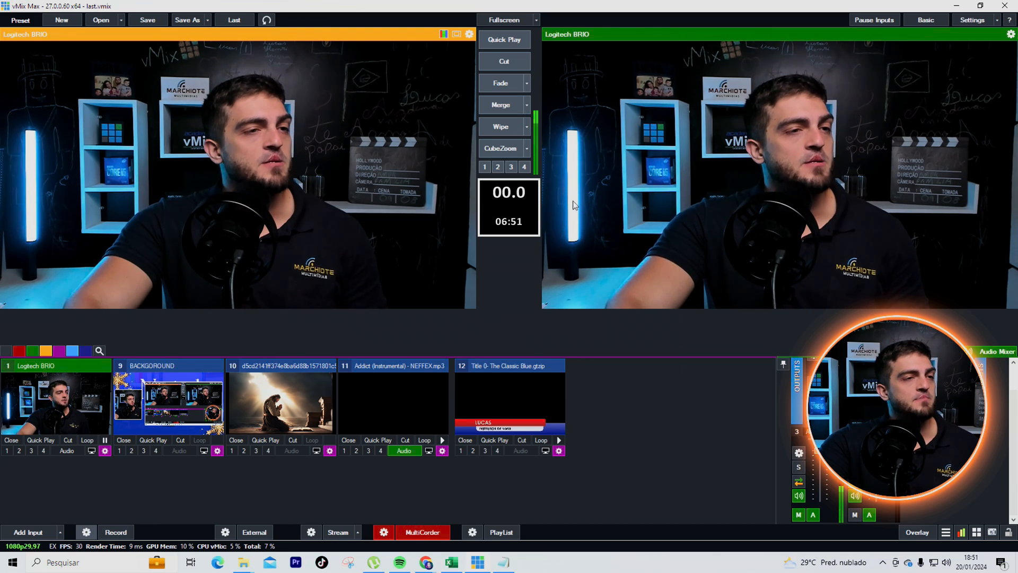
- Save MP4 recordings as 'previsão do tempo' in the tempo em transmissão ao vivo folder
click(86, 532)
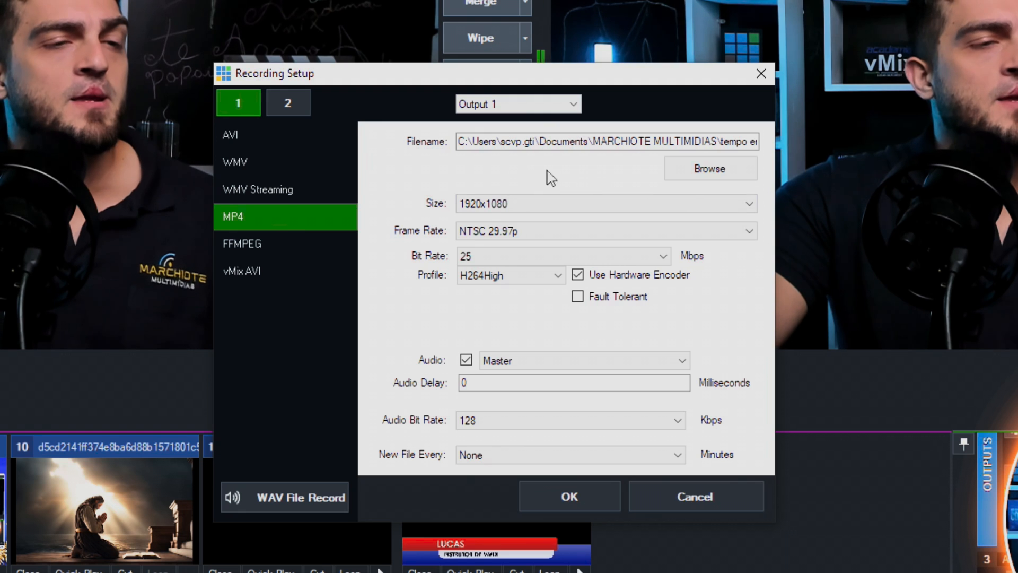
click(721, 169)
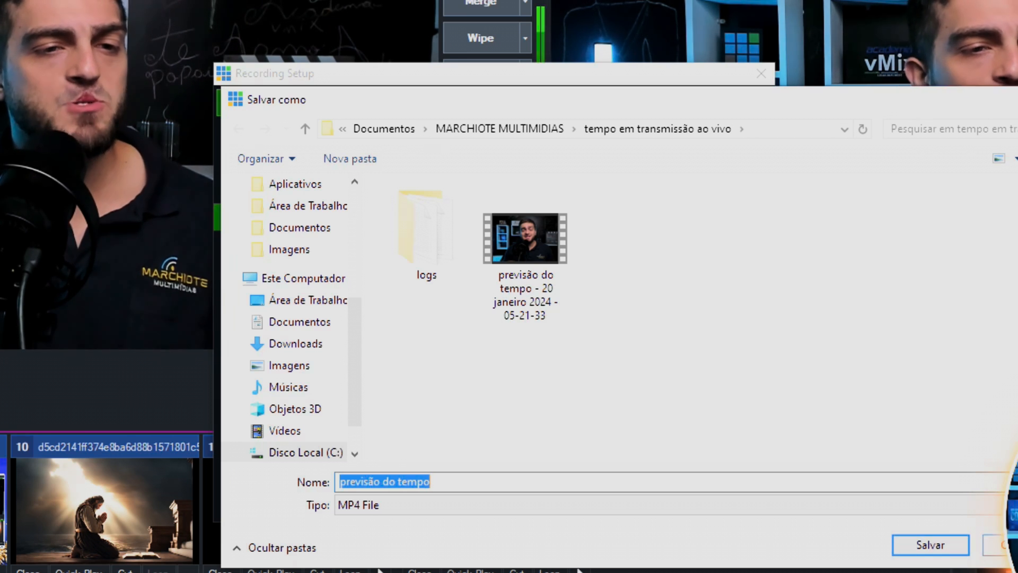
click(940, 547)
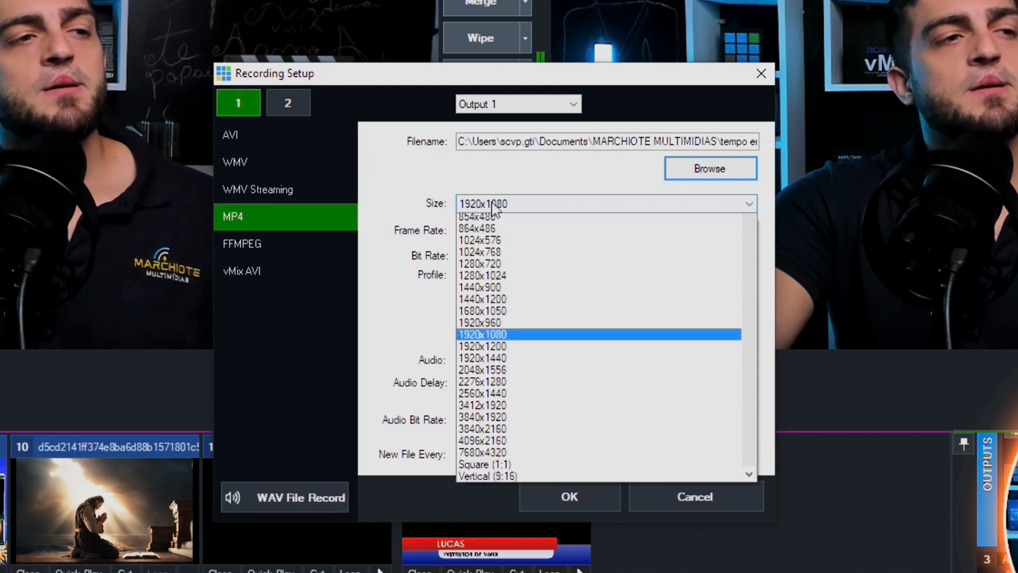
- Change the MP4 recording size from 1920x1080 to Vertical (9:16)
click(495, 209)
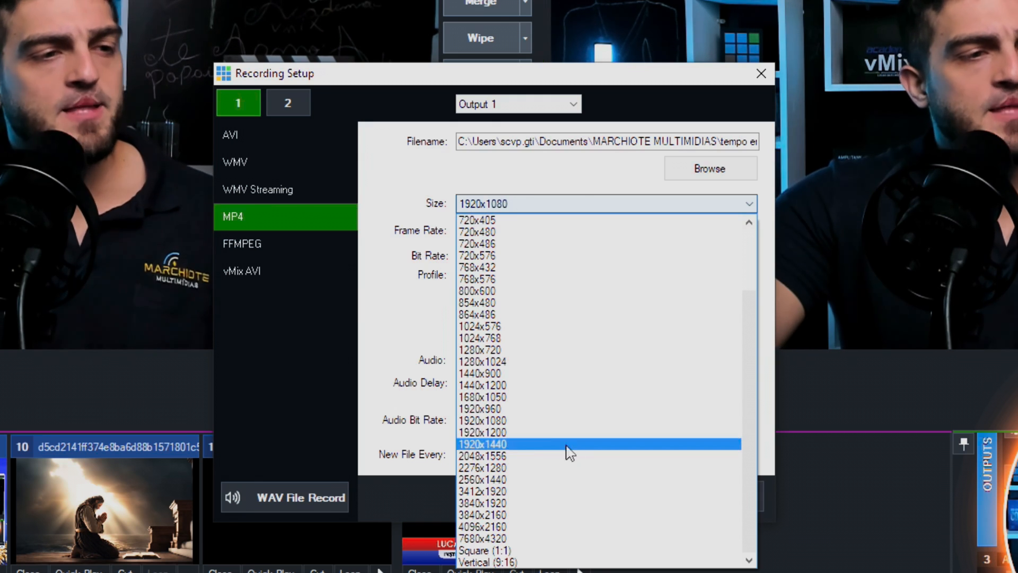
click(522, 565)
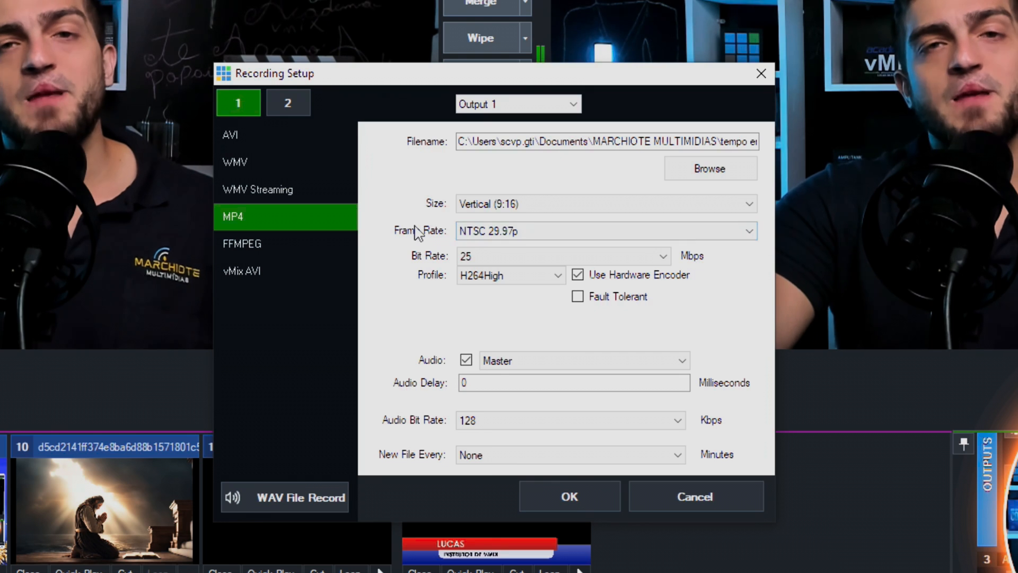
click(509, 231)
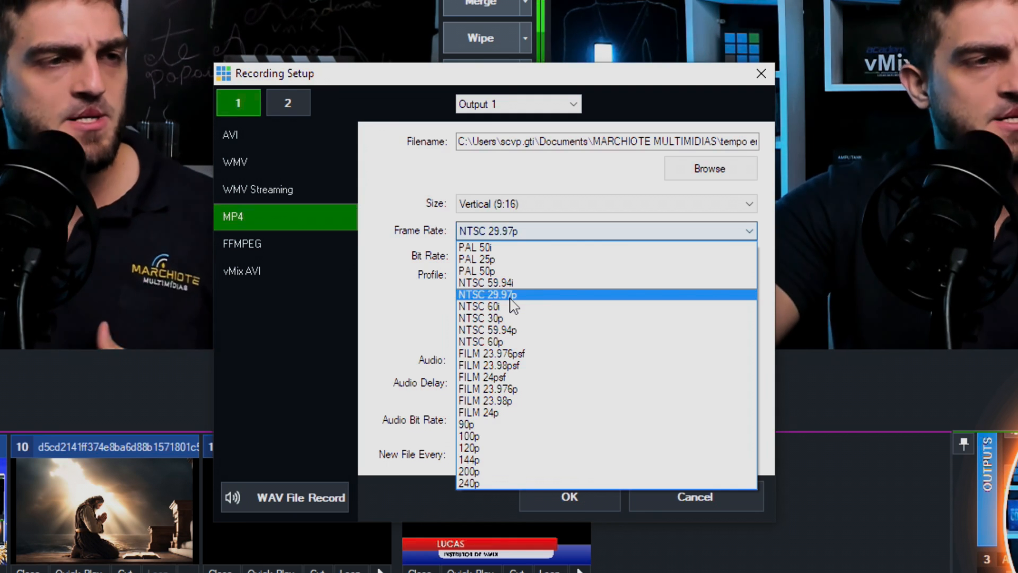
click(511, 296)
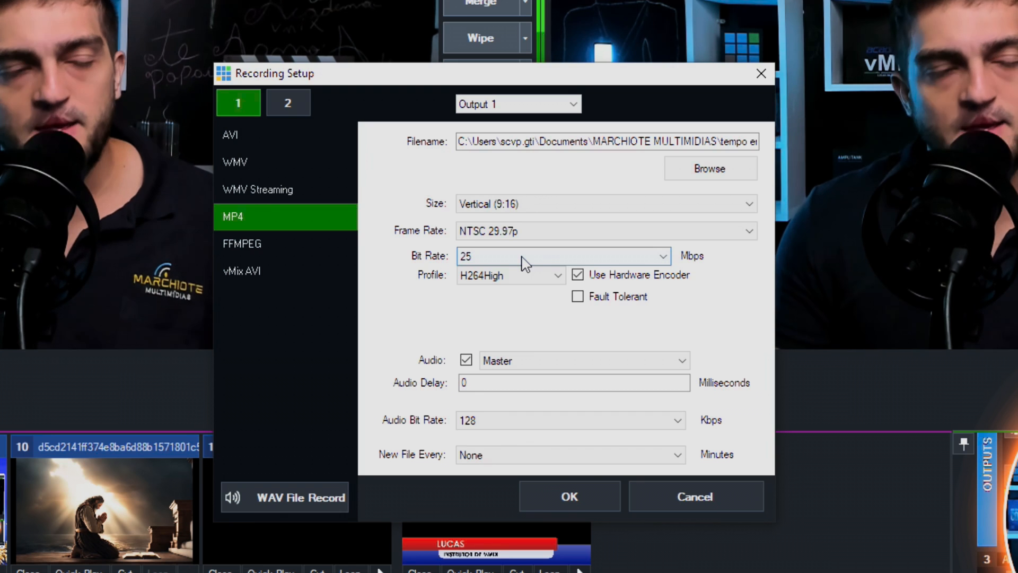
- Show the MP4 encoding profiles: H264Baseline, H264Main, H264High and HEVCMain
click(490, 290)
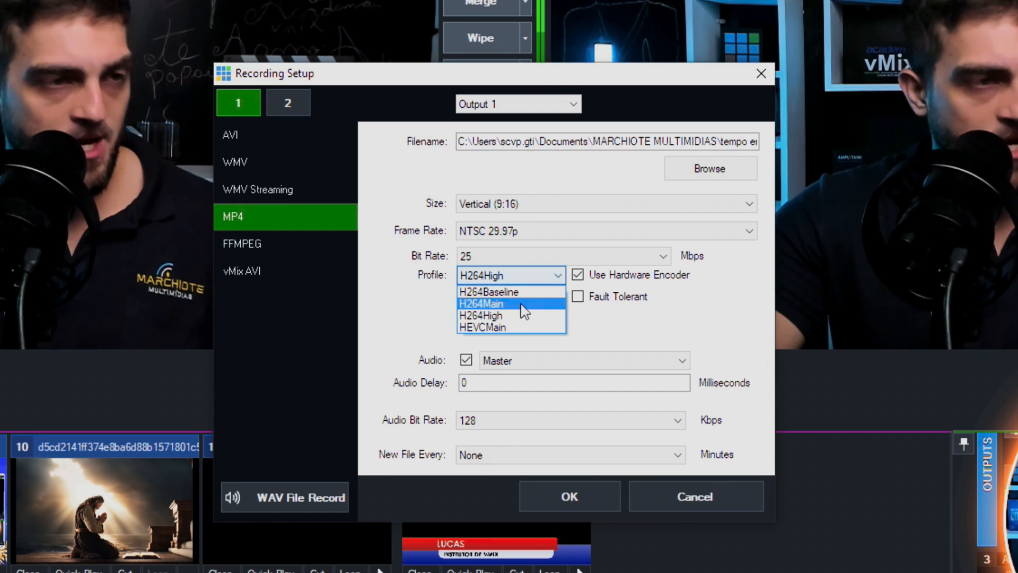
- Leave the profile at H264High and list the audio buses available to record
click(658, 325)
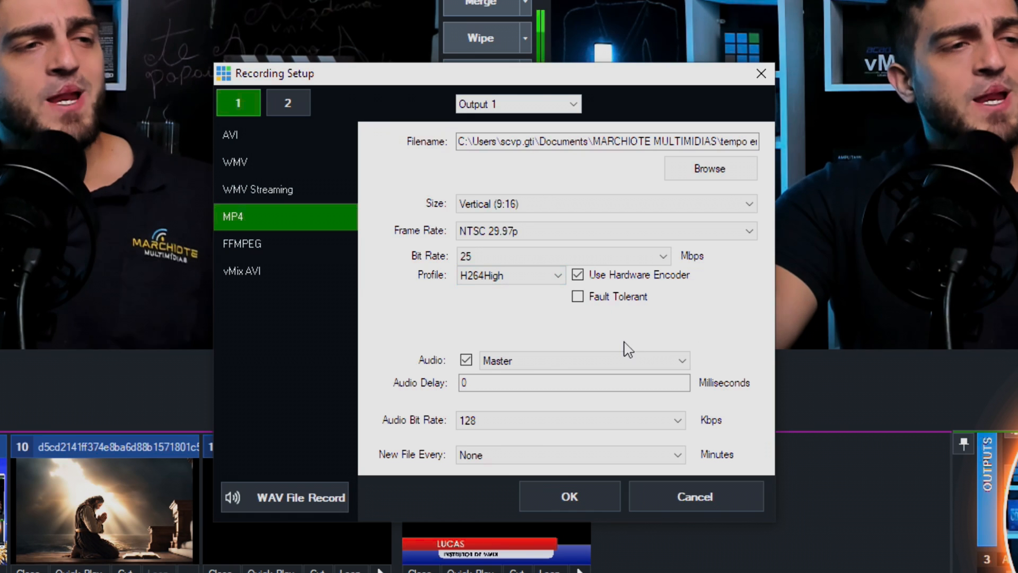
click(582, 362)
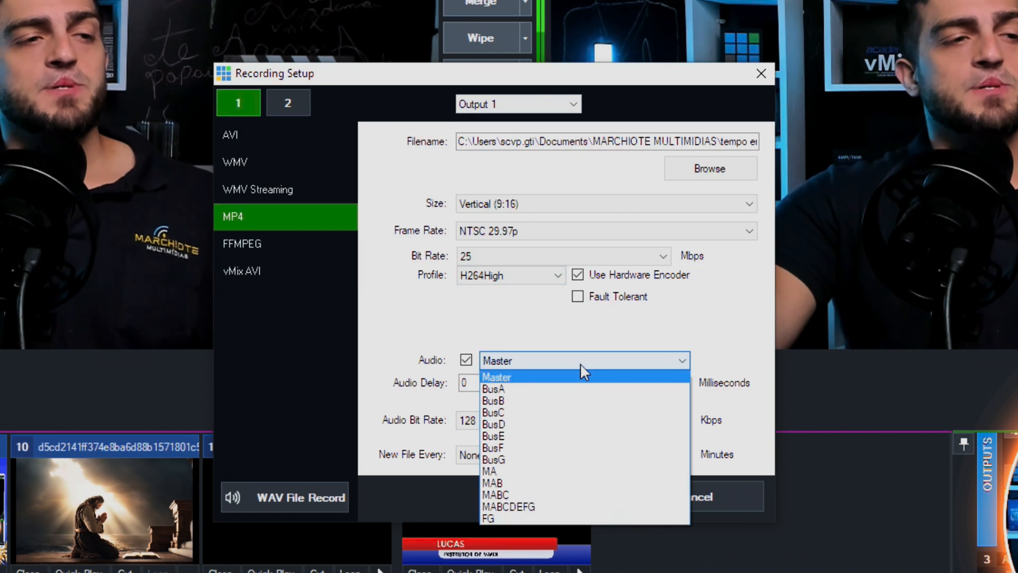
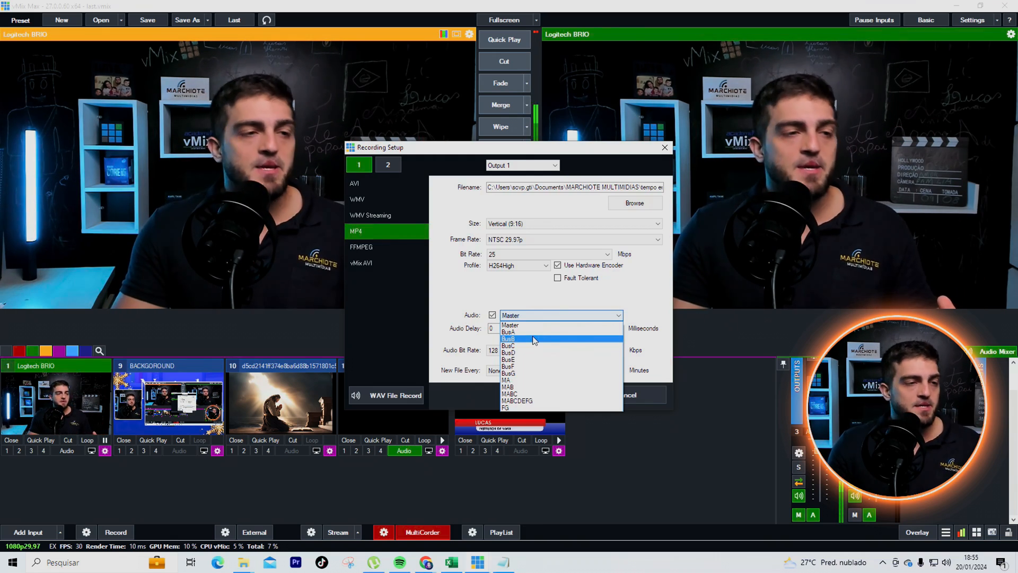
- Keep Master as the MP4 recording's audio source with Audio Delay at 0
click(510, 324)
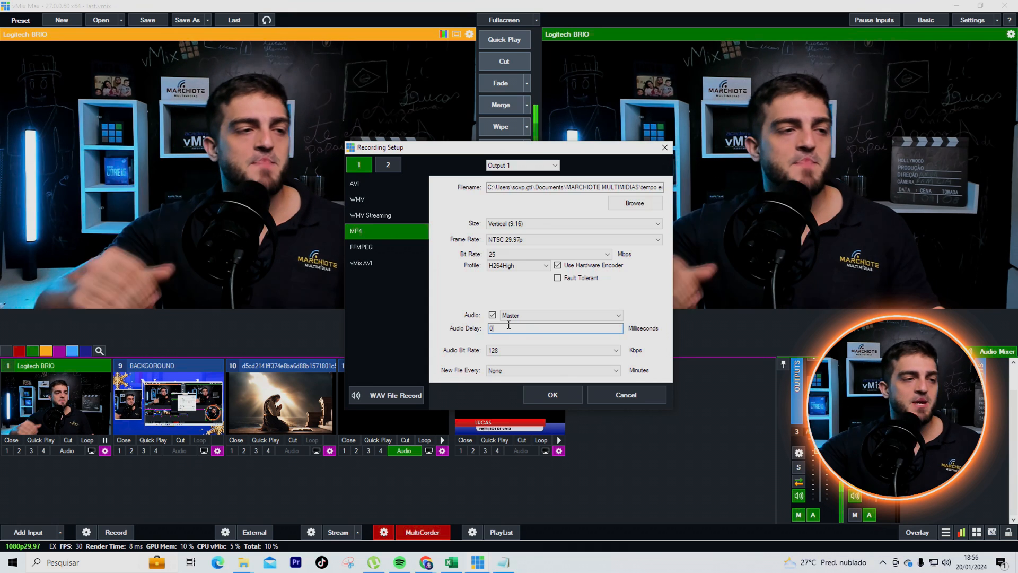
click(516, 351)
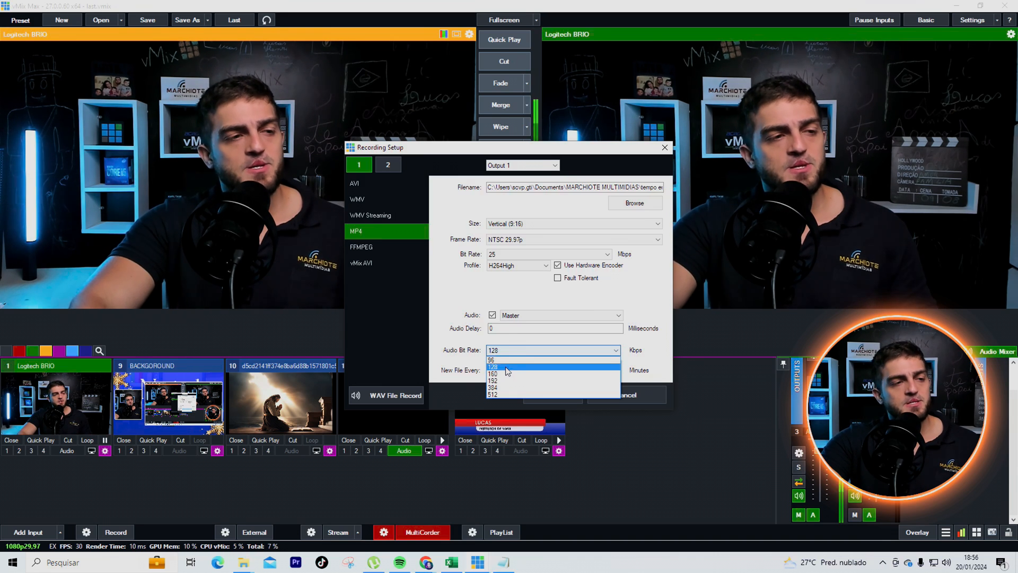
click(507, 368)
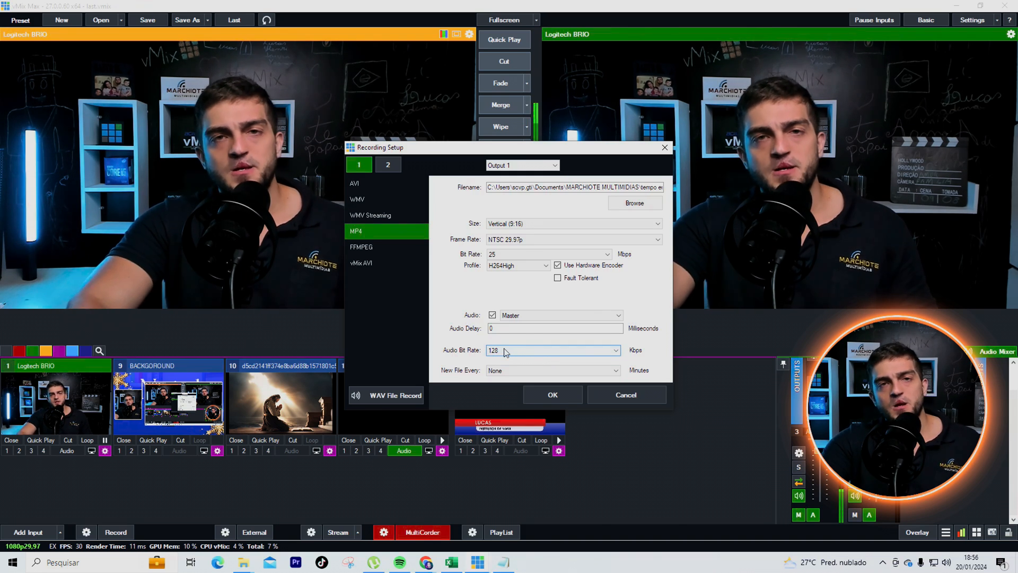
click(504, 370)
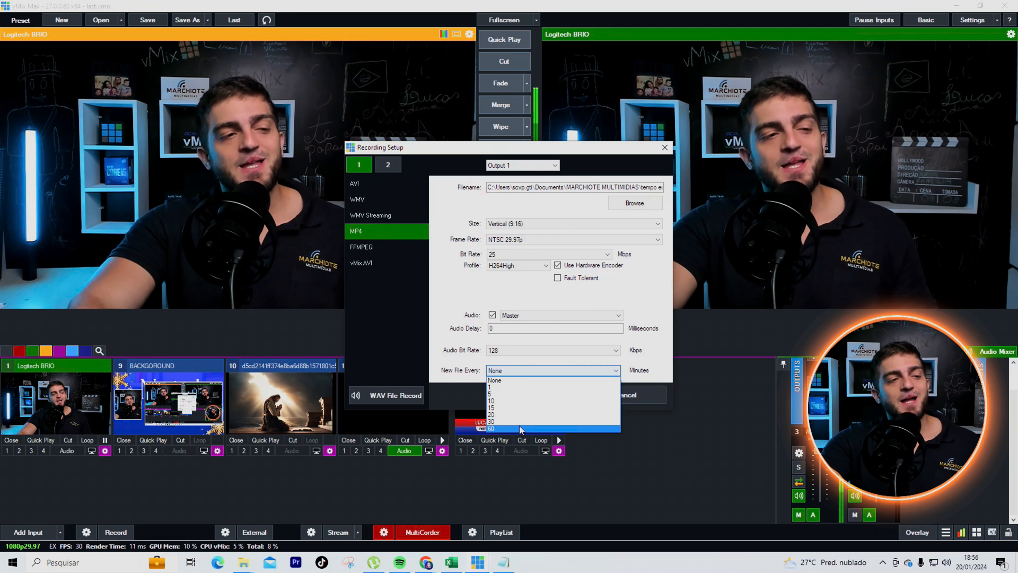
click(442, 353)
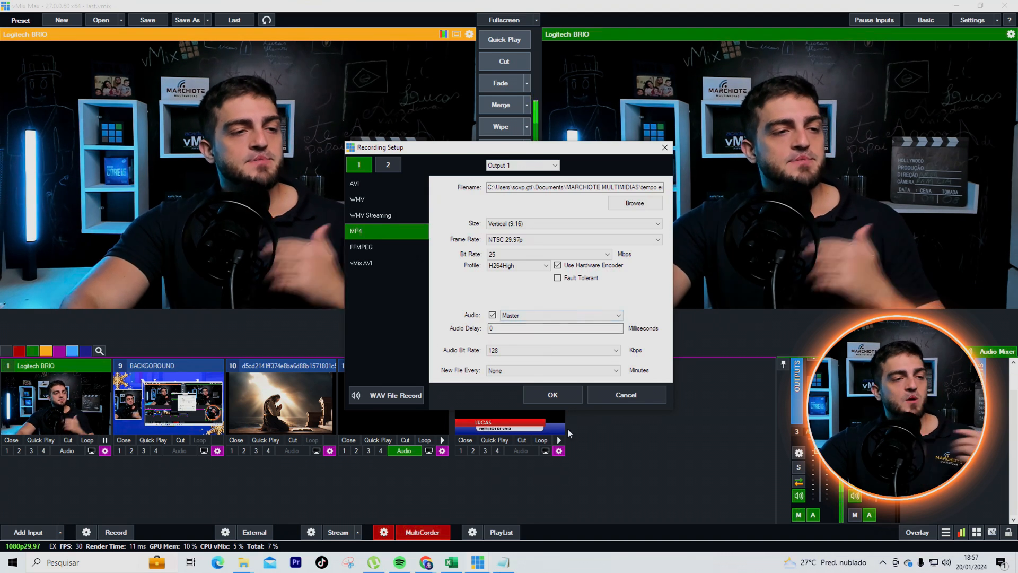
- Save the recording settings and set the stream destination to Custom RTMP Server
click(552, 394)
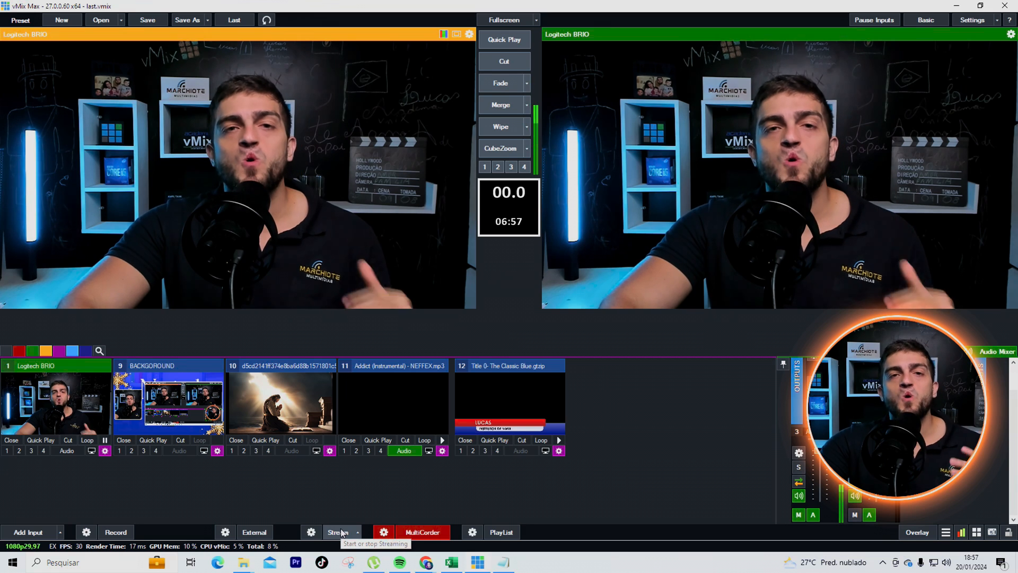
click(312, 532)
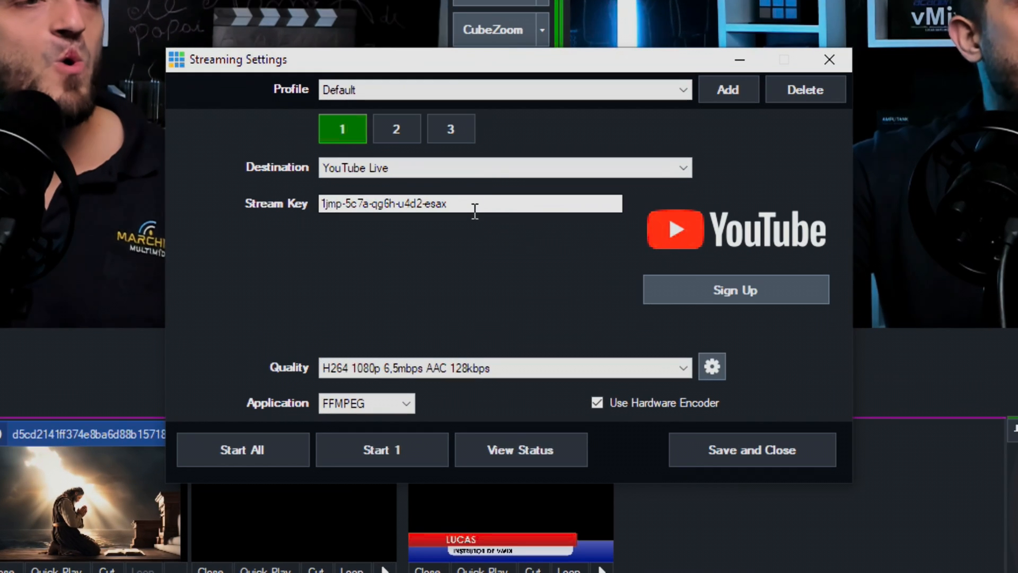
click(508, 169)
click(456, 185)
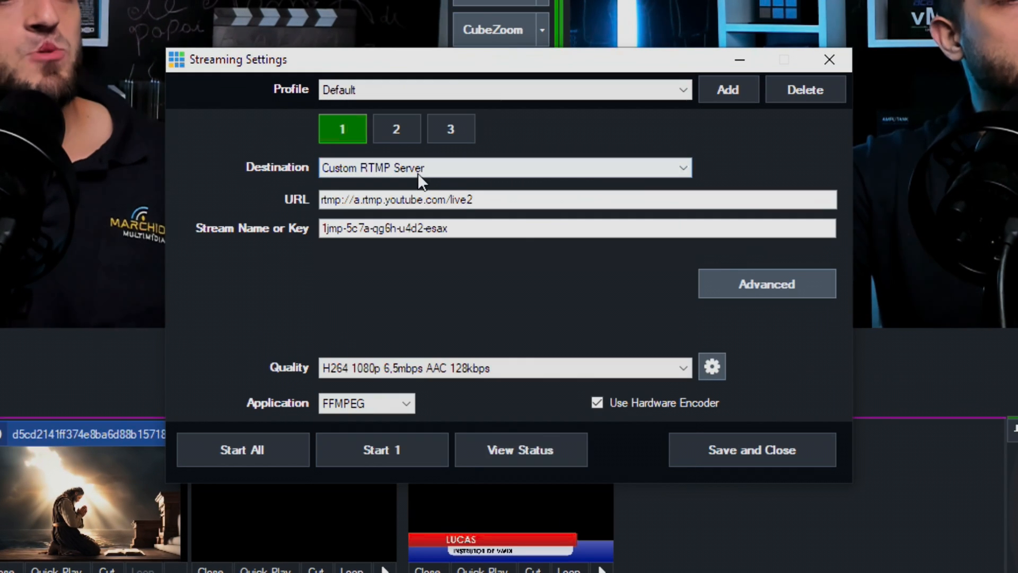
- Select the existing text in the stream URL and stream key fields
click(504, 200)
drag(504, 200, 288, 210)
key(ctrl+c)
click(454, 230)
drag(453, 229, 321, 230)
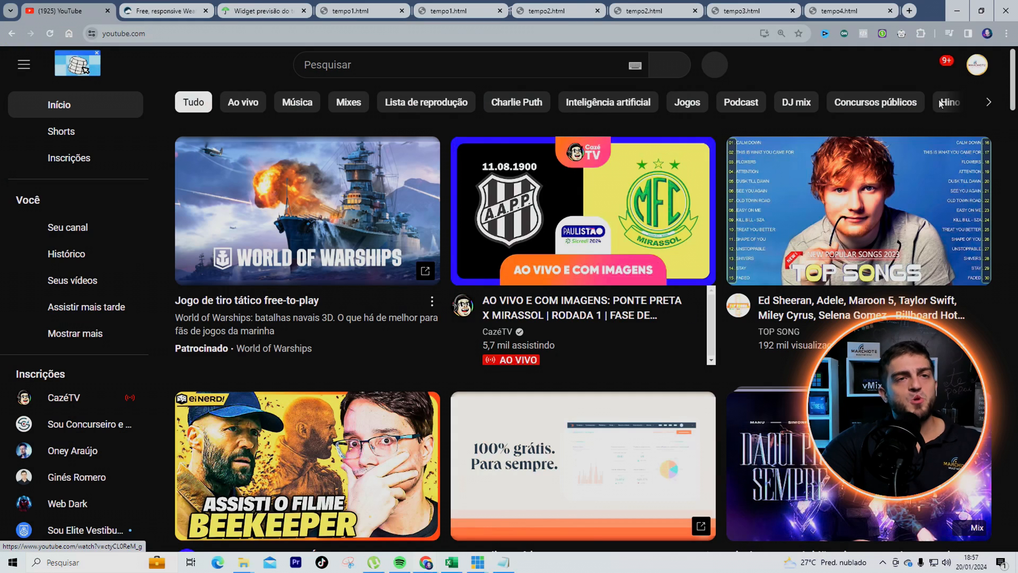
- Start a YouTube live stream and paste its stream URL into vMix's URL field
click(907, 66)
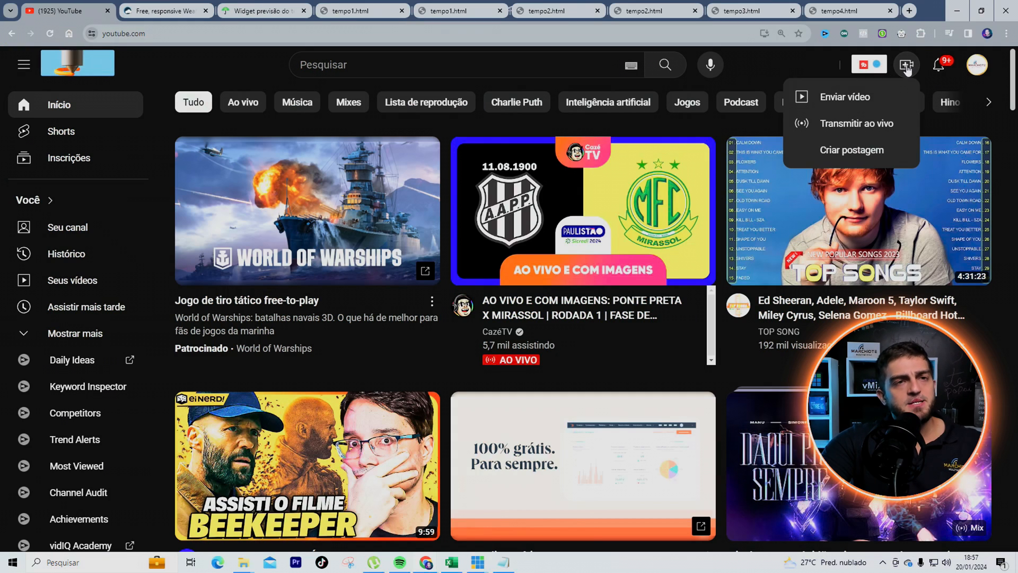
click(848, 119)
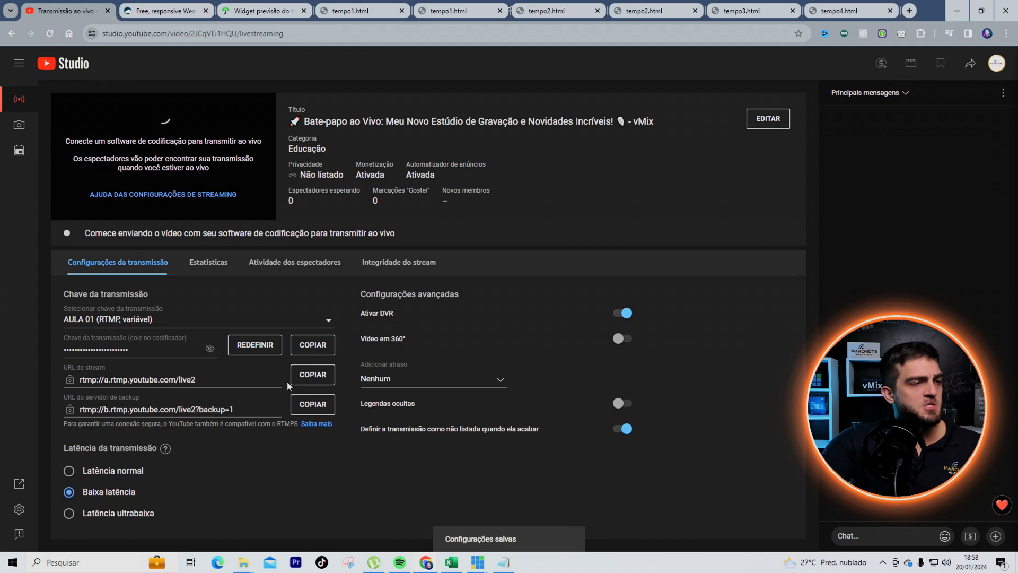
click(328, 377)
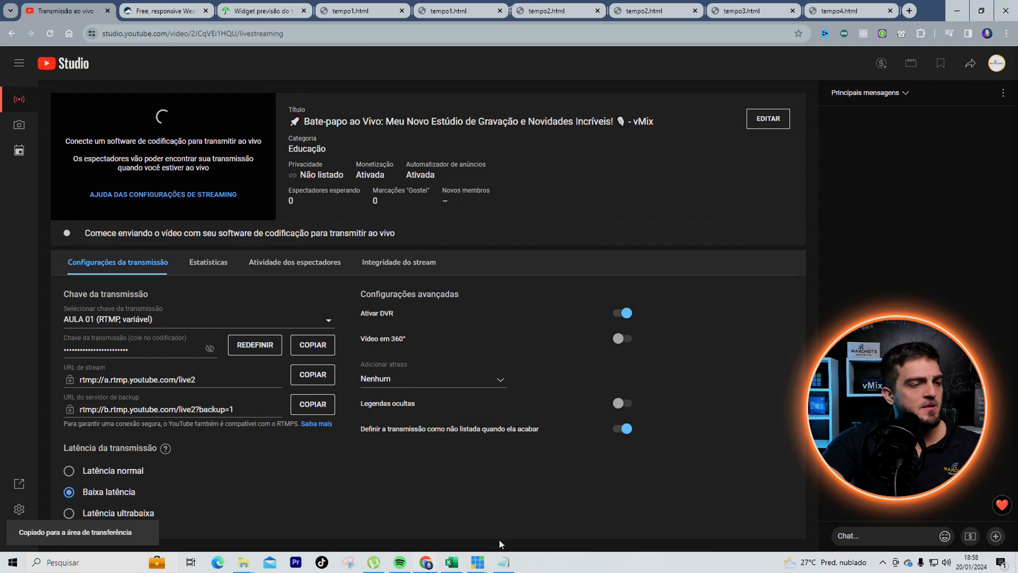
click(478, 562)
click(539, 501)
drag(503, 240, 332, 243)
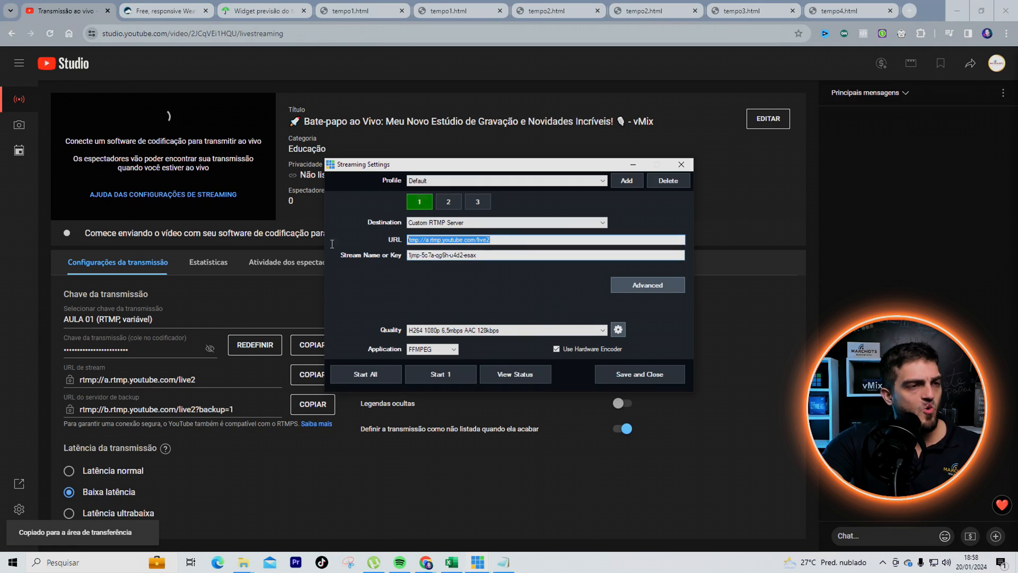
key(ctrl+v)
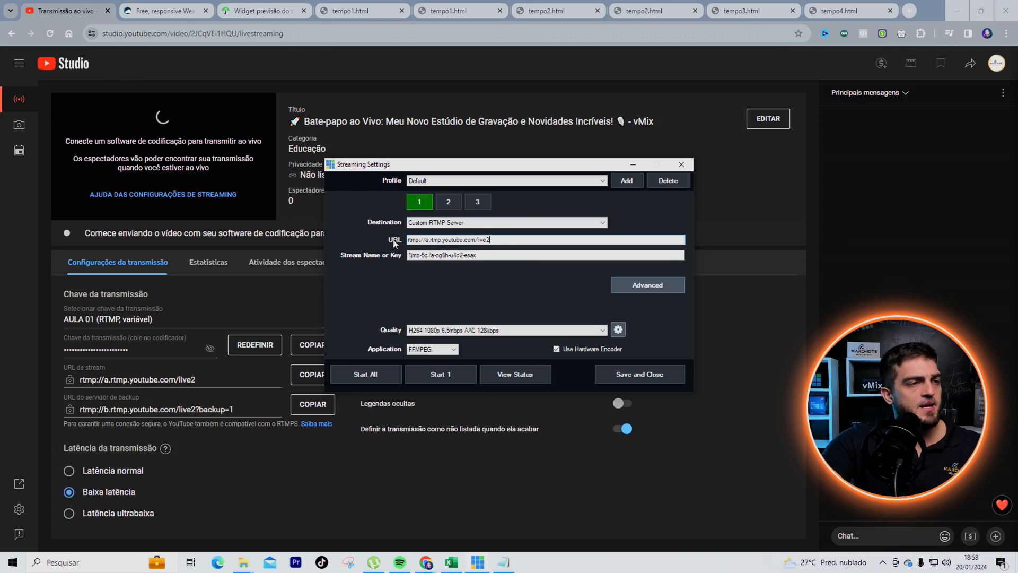
- Copy the YouTube stream key and paste it into vMix's Stream Key field
click(270, 301)
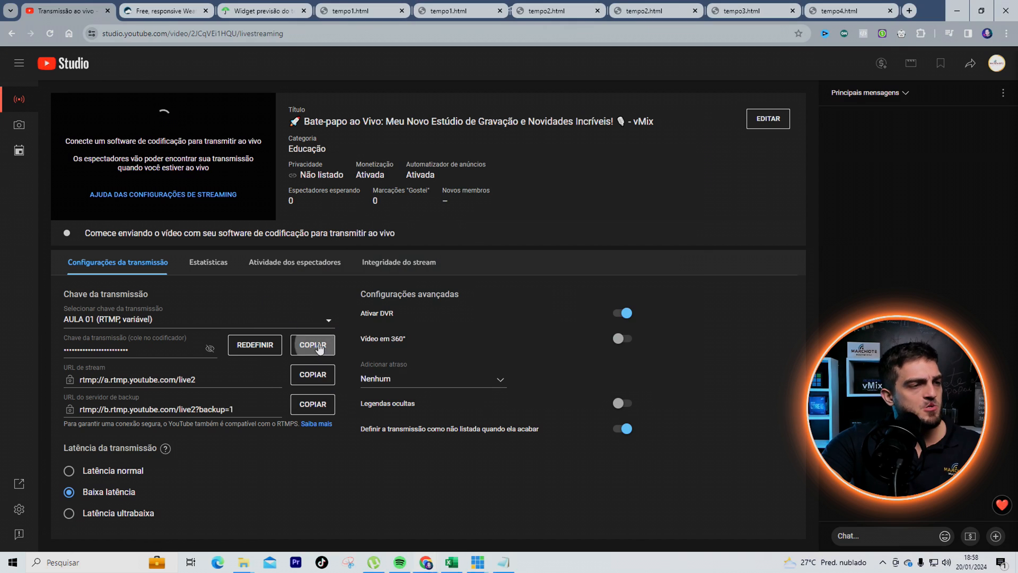
click(313, 344)
mouse_move(488, 567)
click(534, 513)
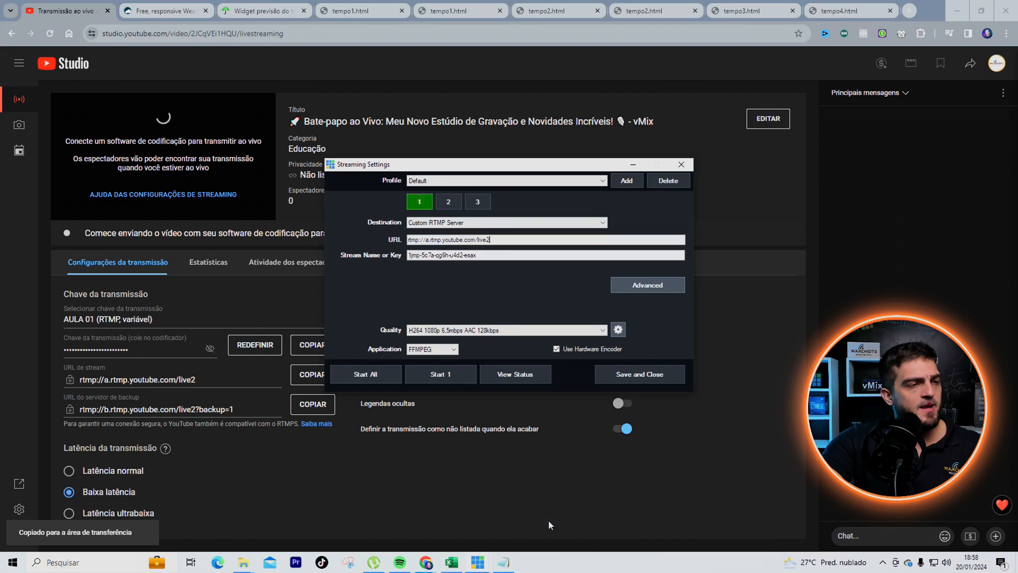
drag(512, 257, 303, 277)
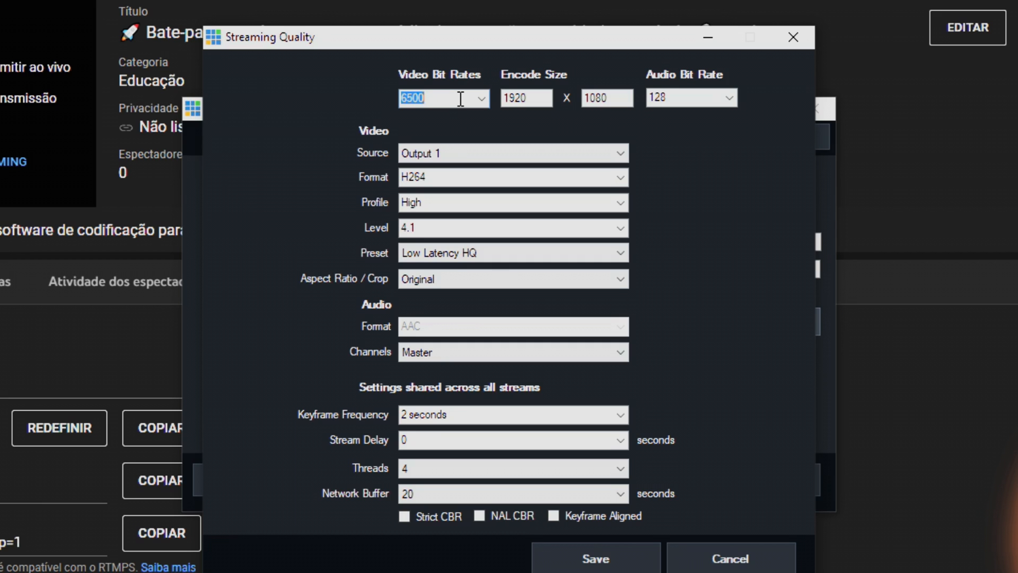
- Raise the stream video bitrate from 6500 to 9000 kbps
click(459, 99)
drag(456, 99, 369, 108)
text(9000)
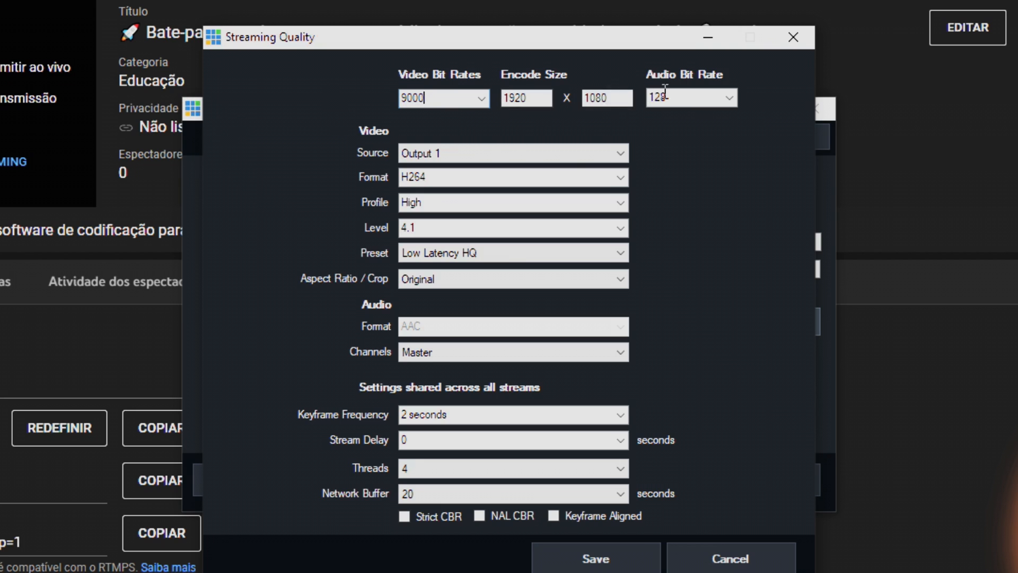
click(608, 99)
click(692, 97)
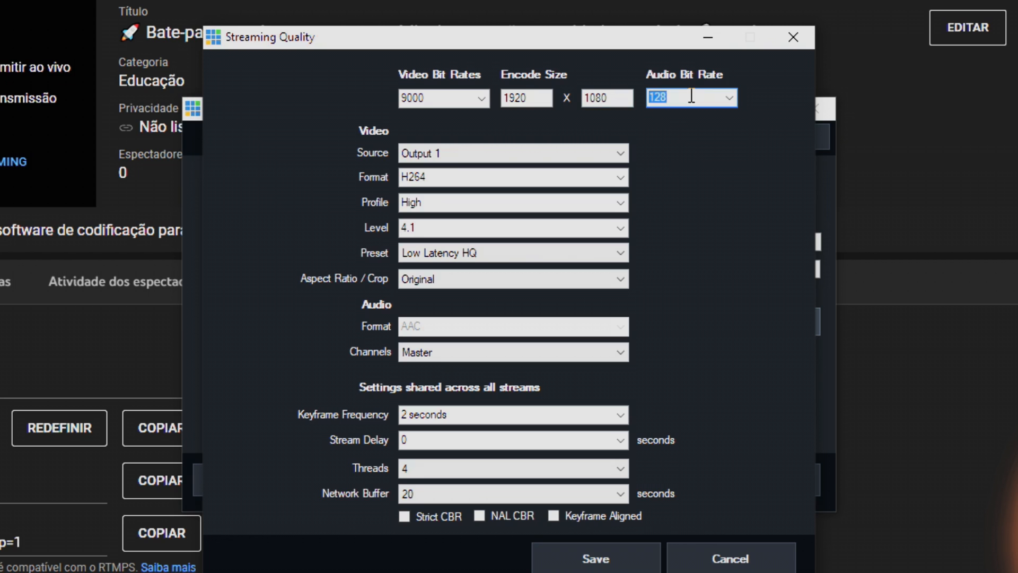
- Keep Output 1 as the stream's video source and review the video format options
click(620, 152)
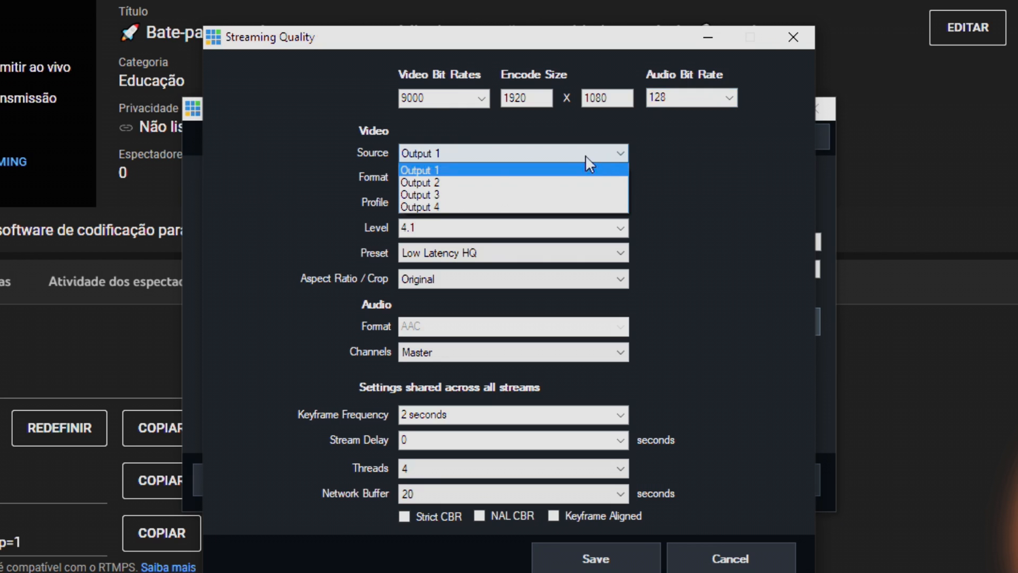
click(451, 171)
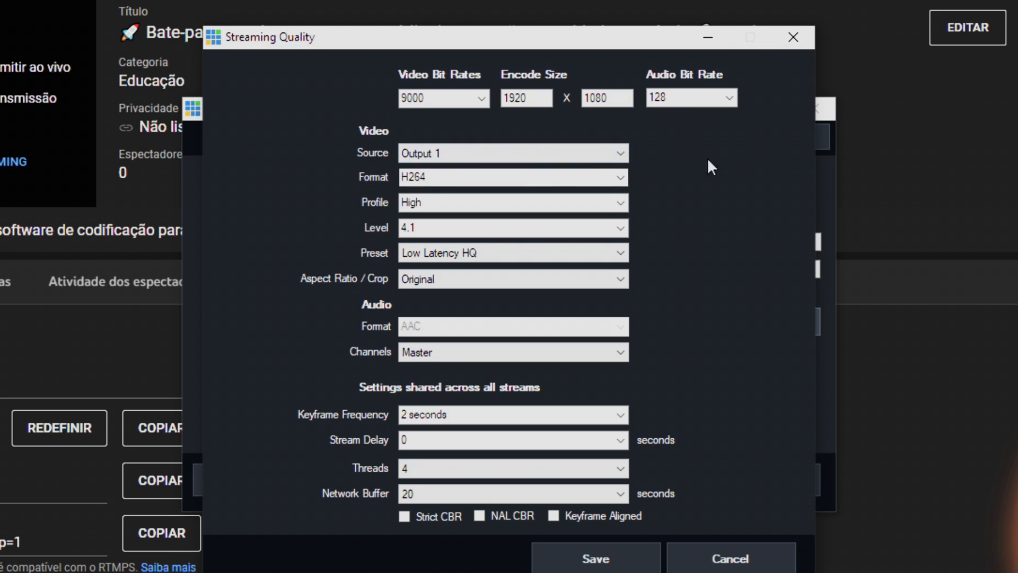
click(617, 159)
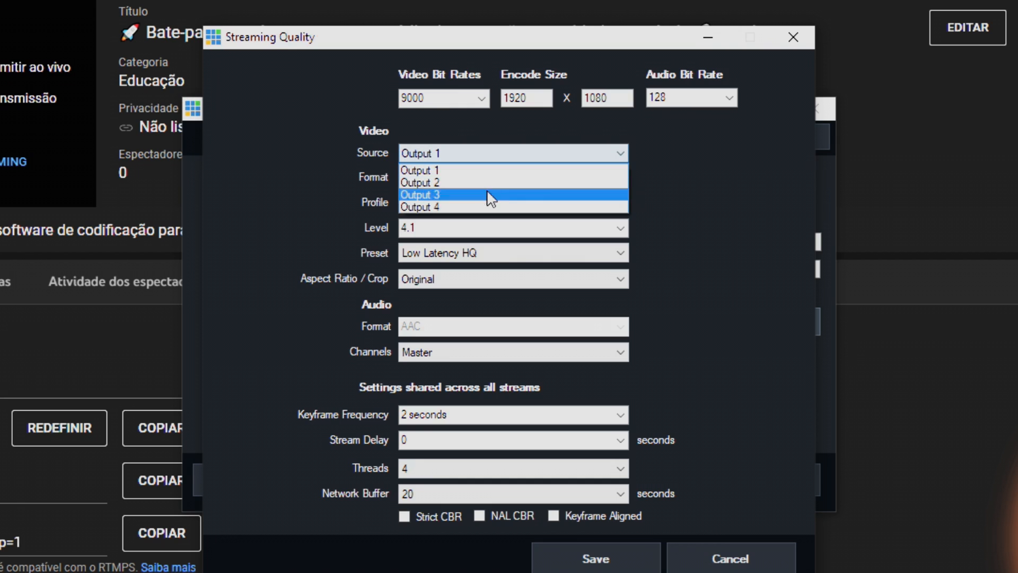
click(719, 194)
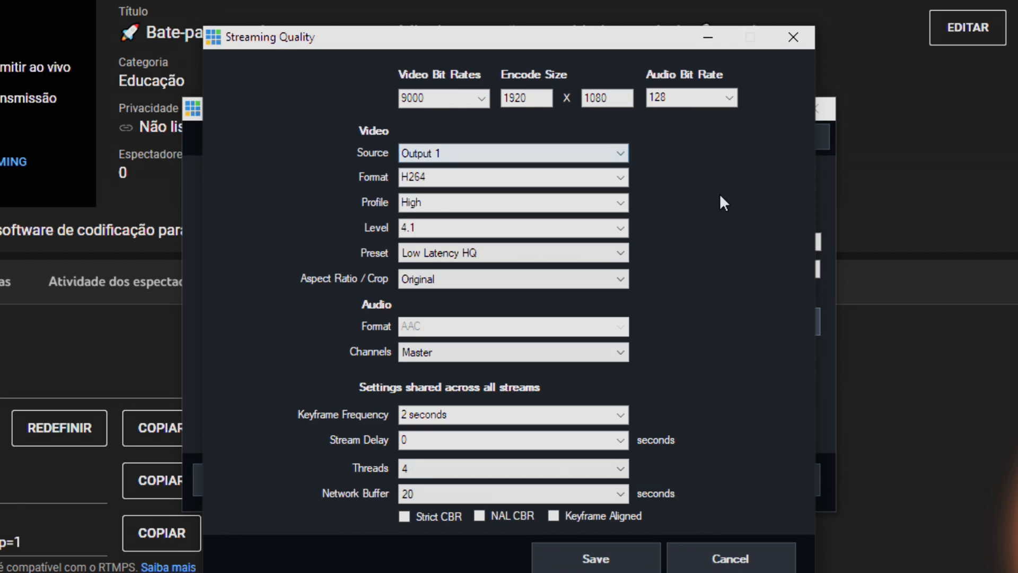
click(619, 179)
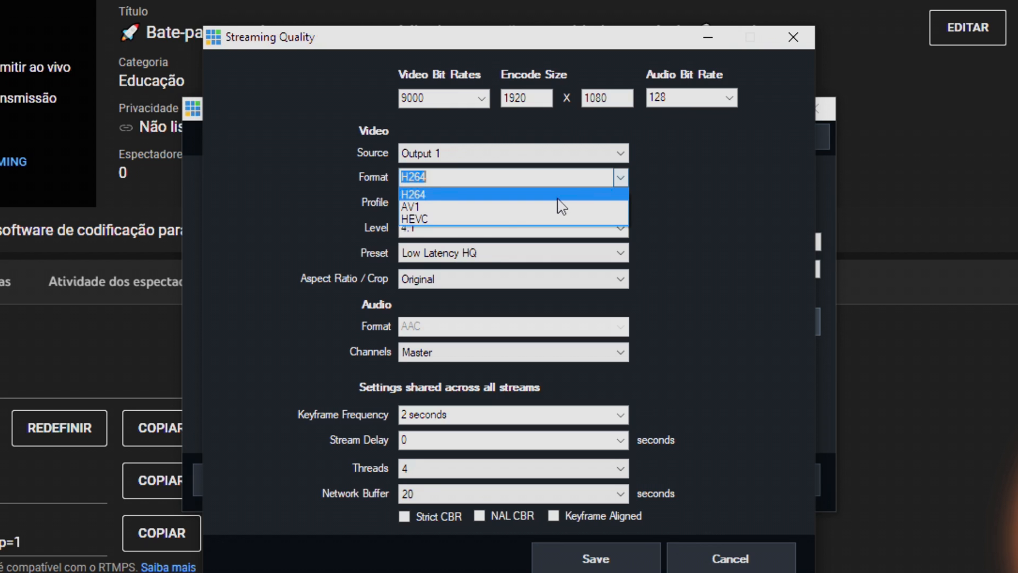
- Keep the H264 format with the High profile and show the available encoding levels
click(753, 152)
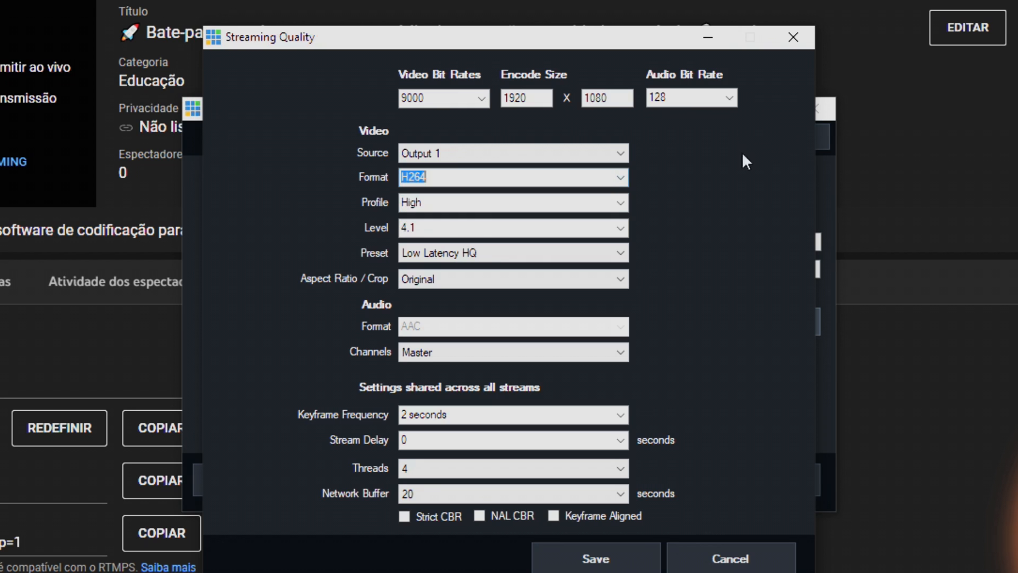
click(628, 205)
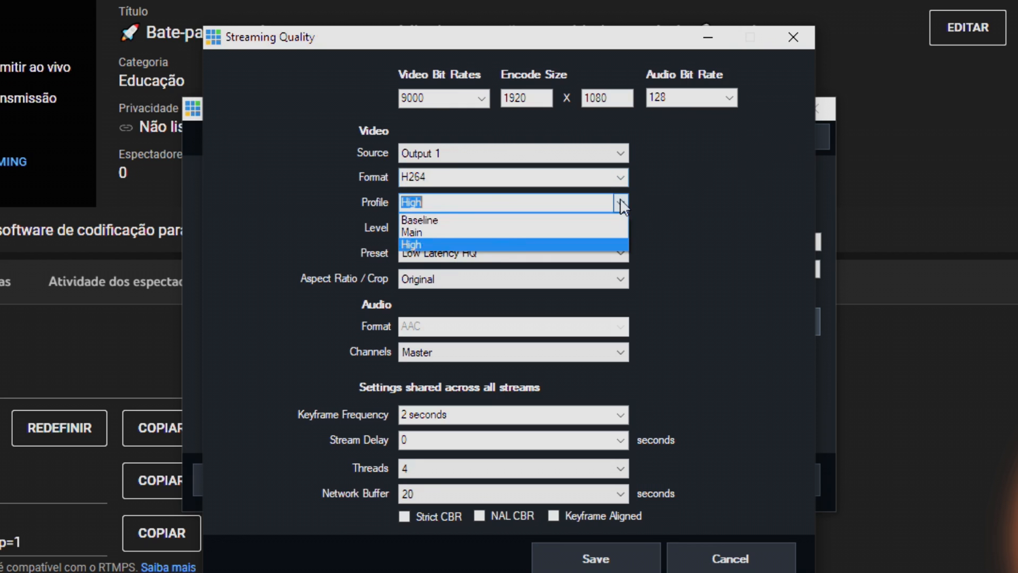
click(558, 247)
click(621, 228)
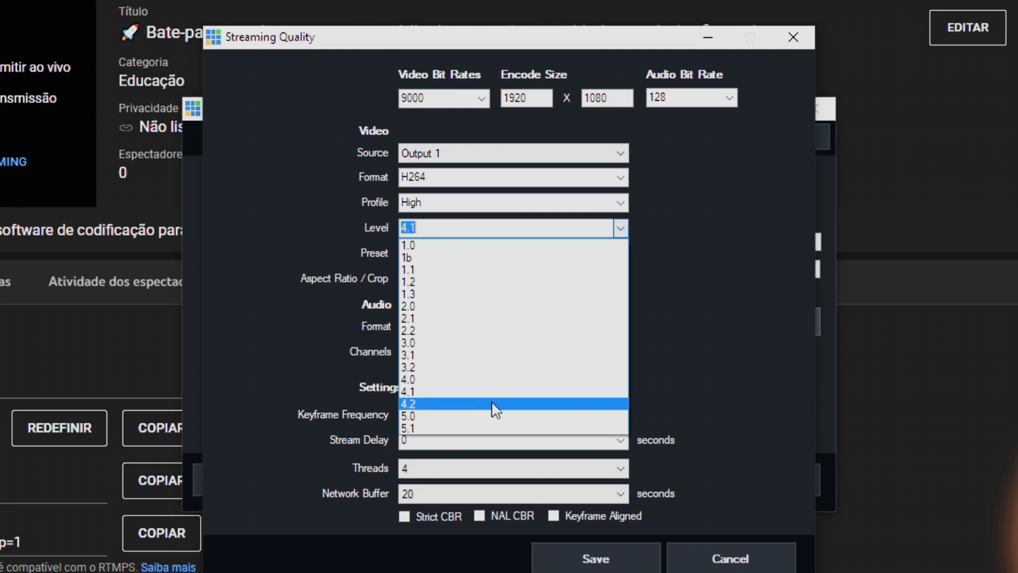
- Try levels 4.2, 4.1, 3.2 and 3.1, then settle on H264 level 5.1
click(495, 405)
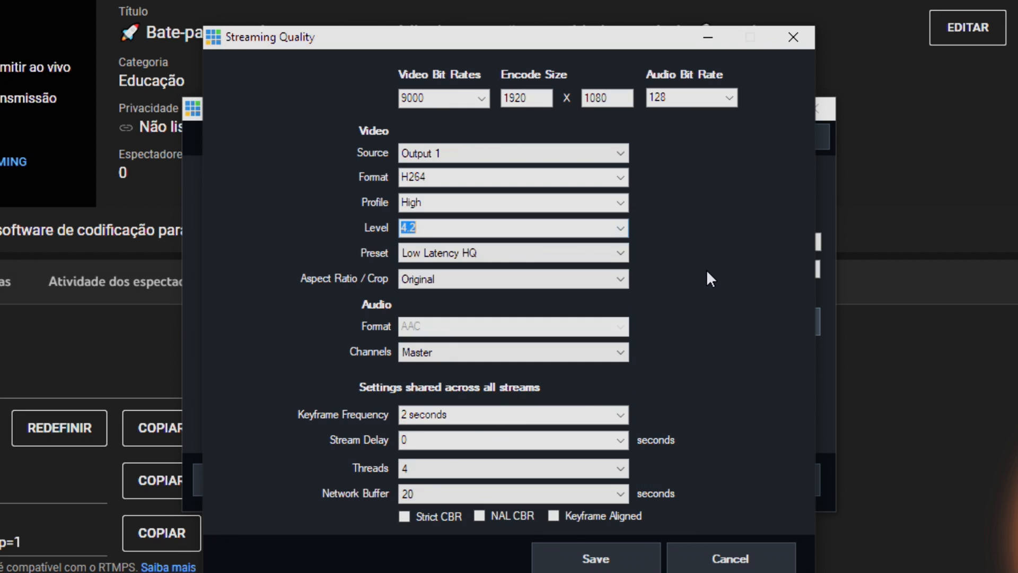
click(623, 226)
click(428, 395)
click(618, 227)
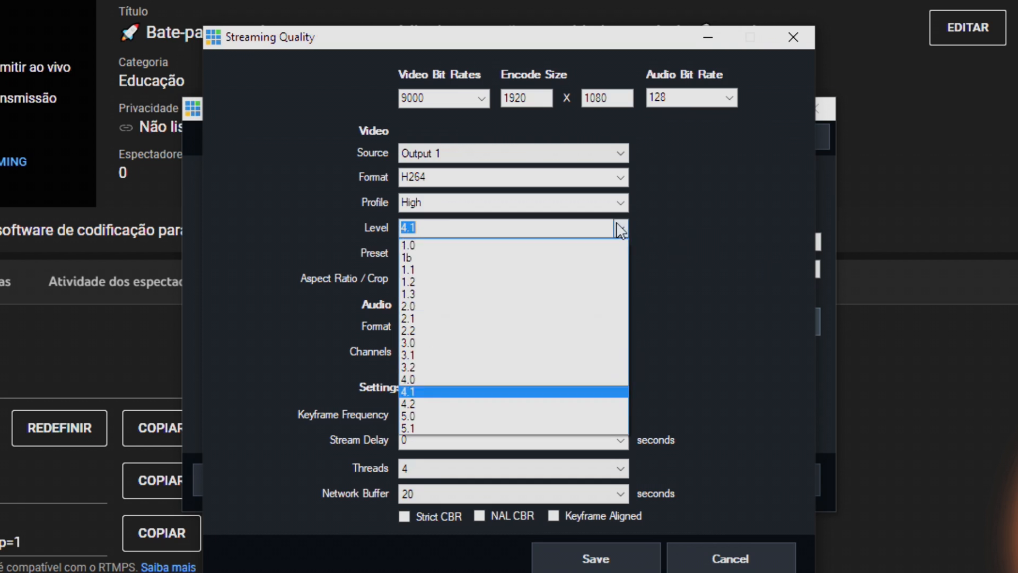
click(505, 368)
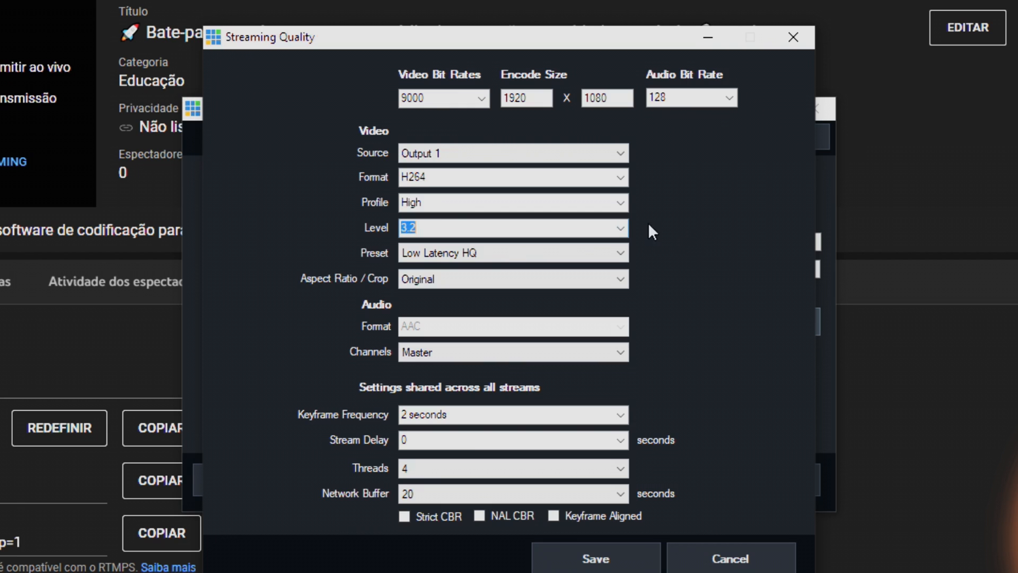
click(621, 228)
click(513, 354)
click(621, 228)
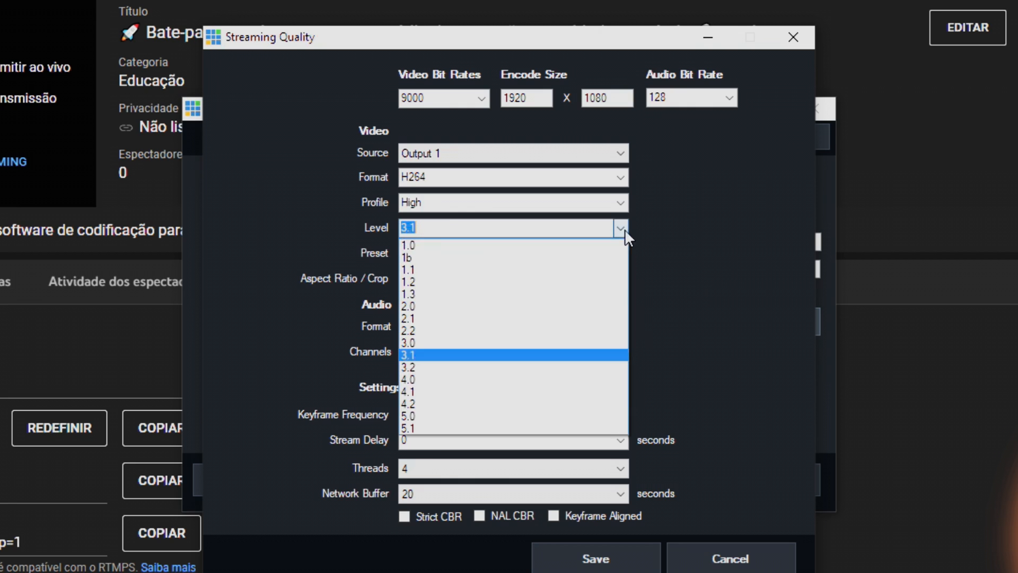
click(501, 428)
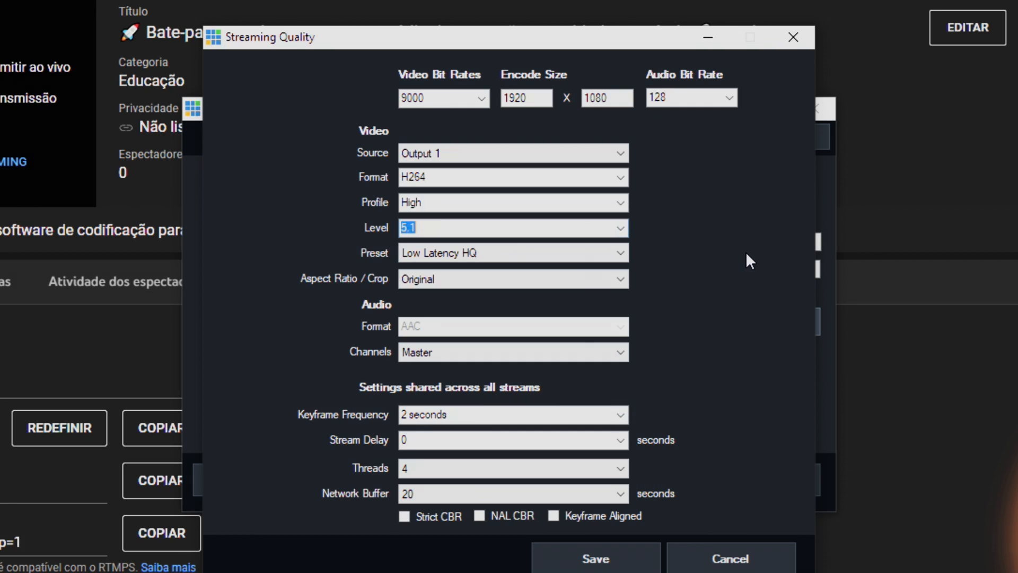
- Change the encoder preset from Low Latency HQ to P7 (Slowest, Highest Quality)
click(620, 253)
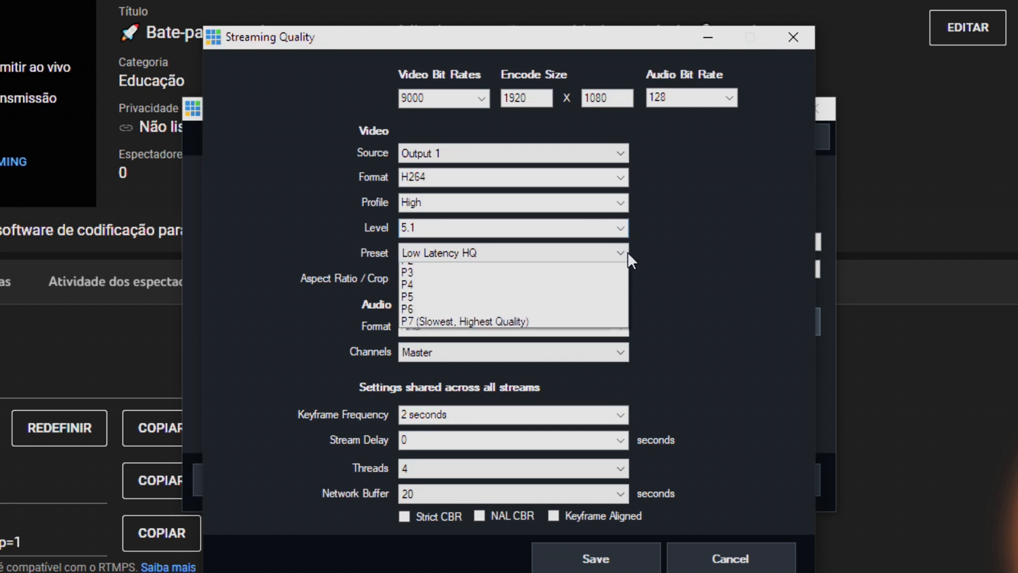
click(650, 253)
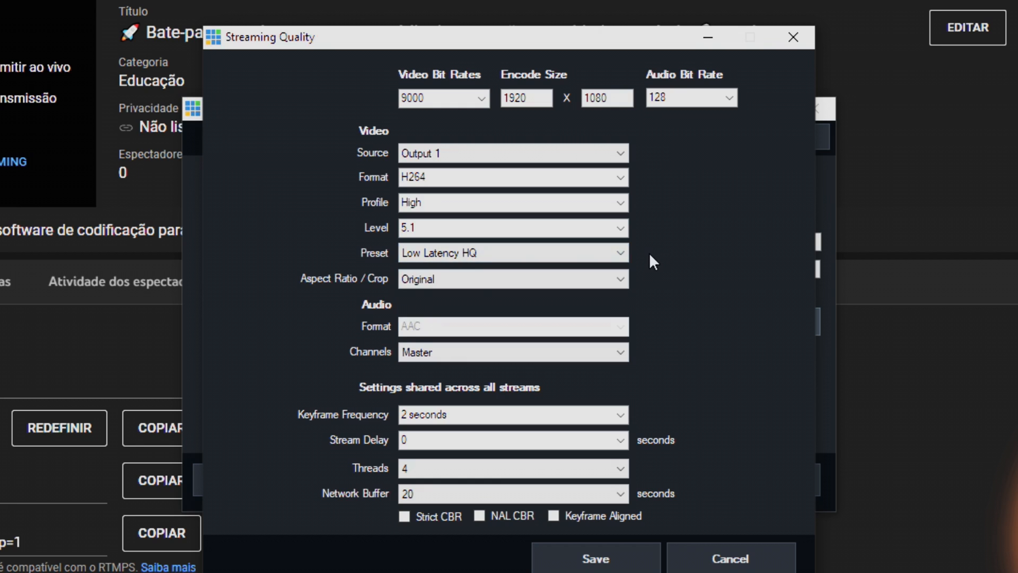
click(623, 254)
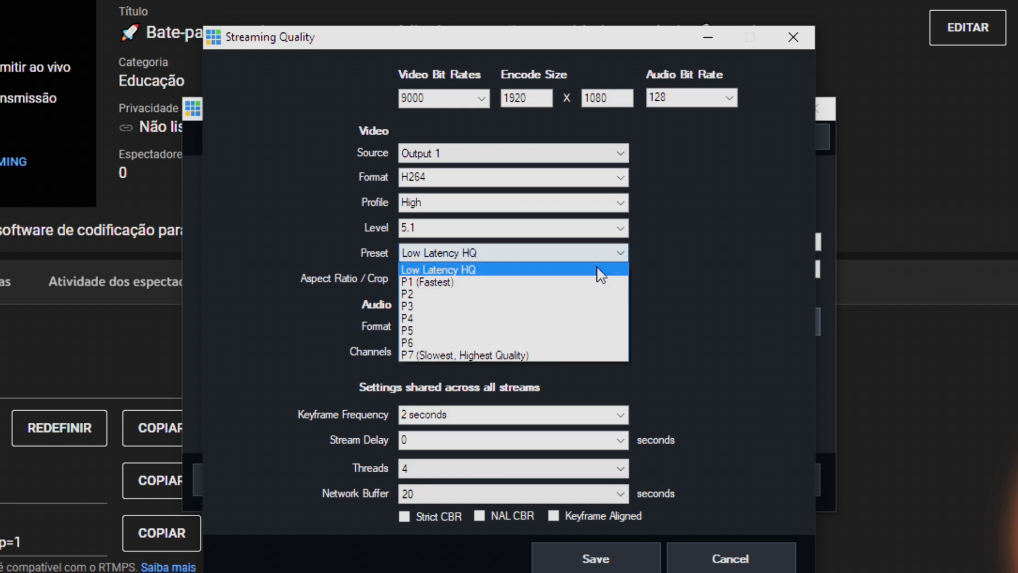
click(524, 355)
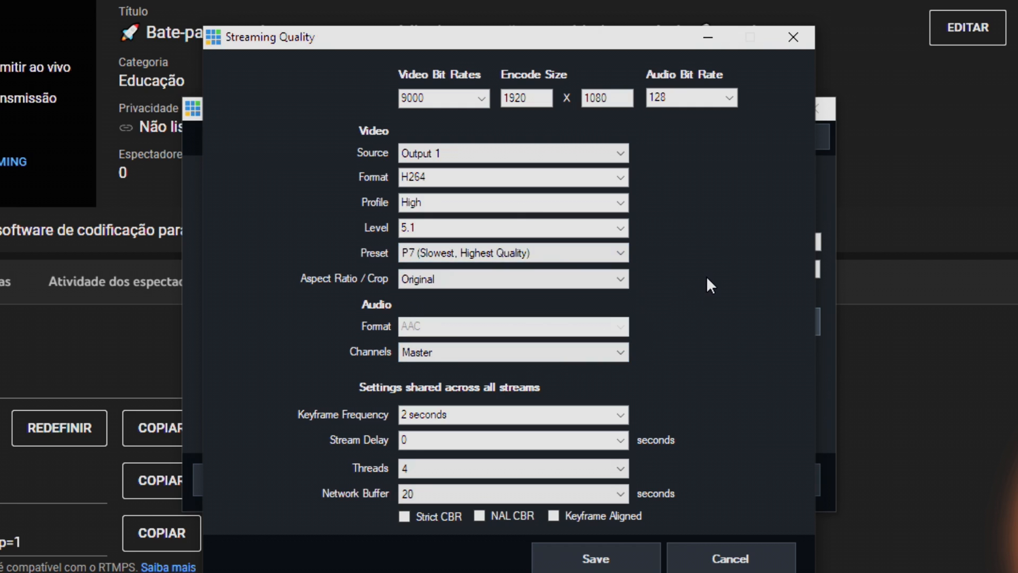
click(622, 279)
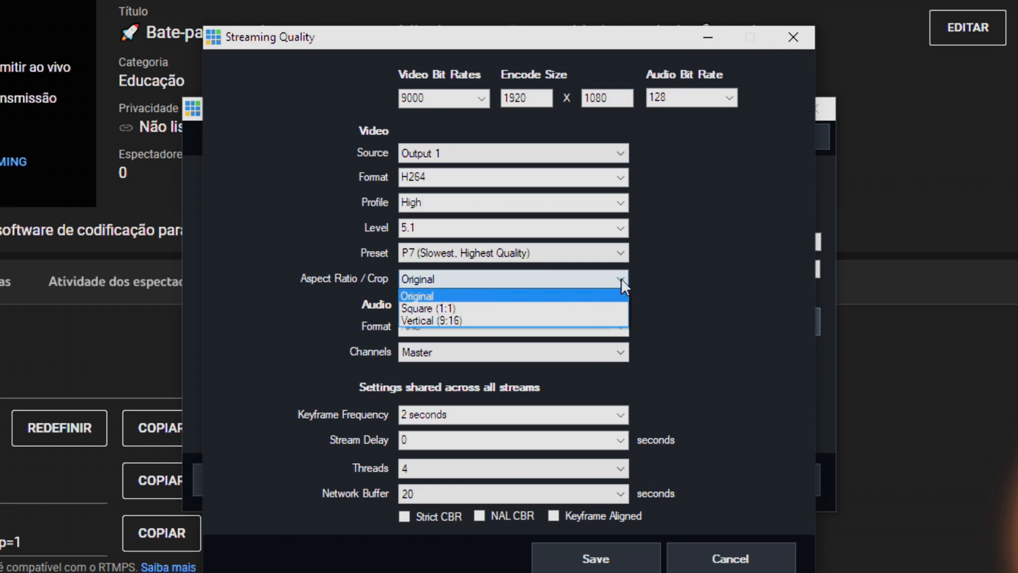
- Change the stream's Aspect Ratio / Crop from Original to Vertical (9:16)
click(567, 321)
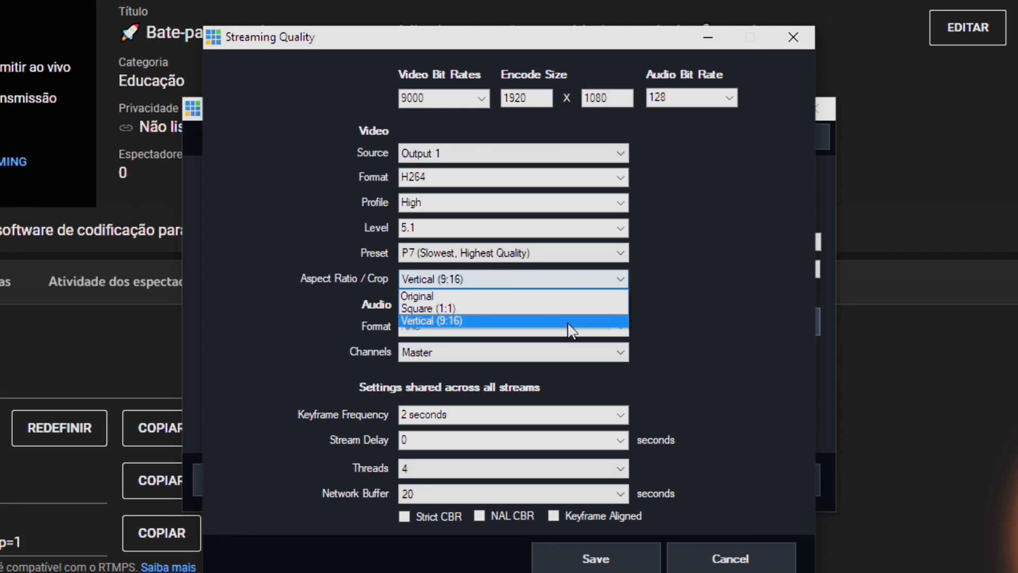
click(567, 323)
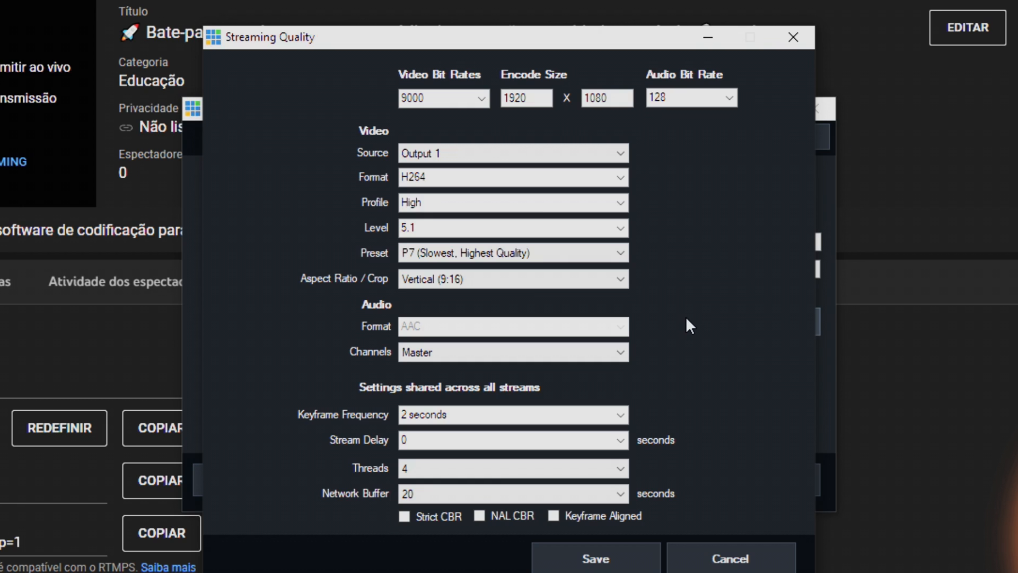
click(621, 352)
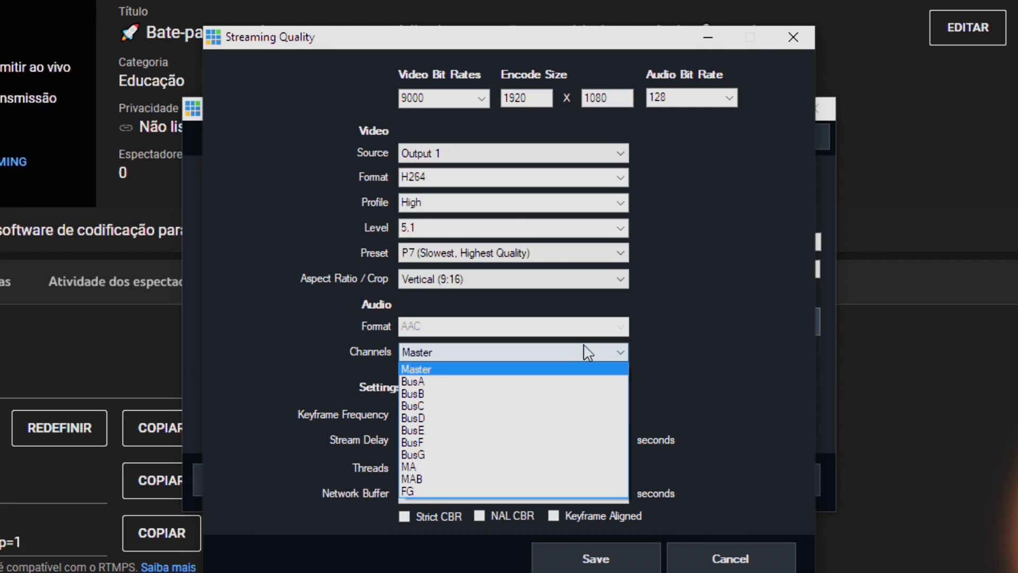
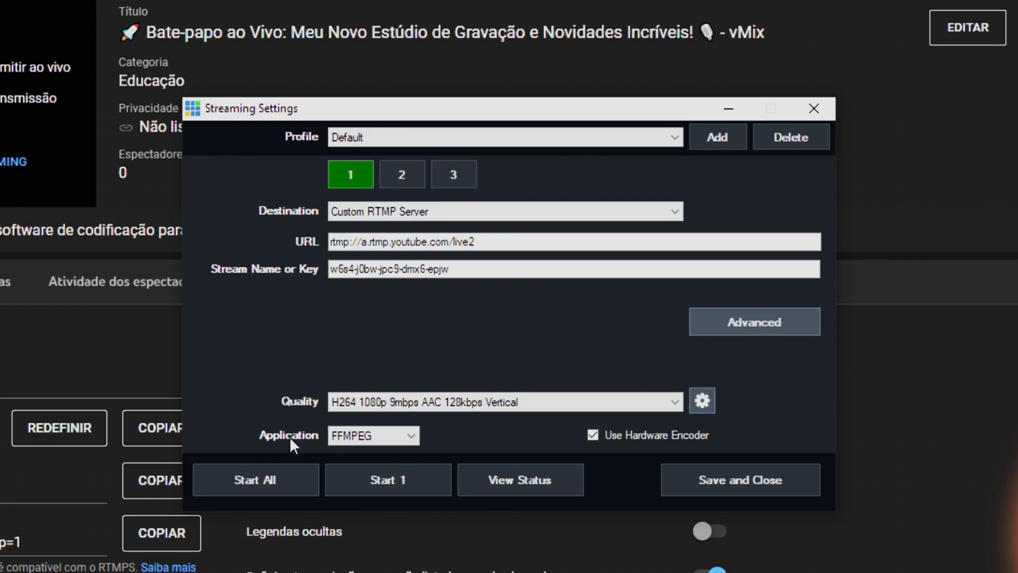
- Leave FFMPEG as the Application for the custom RTMP YouTube stream, then save and close
click(399, 444)
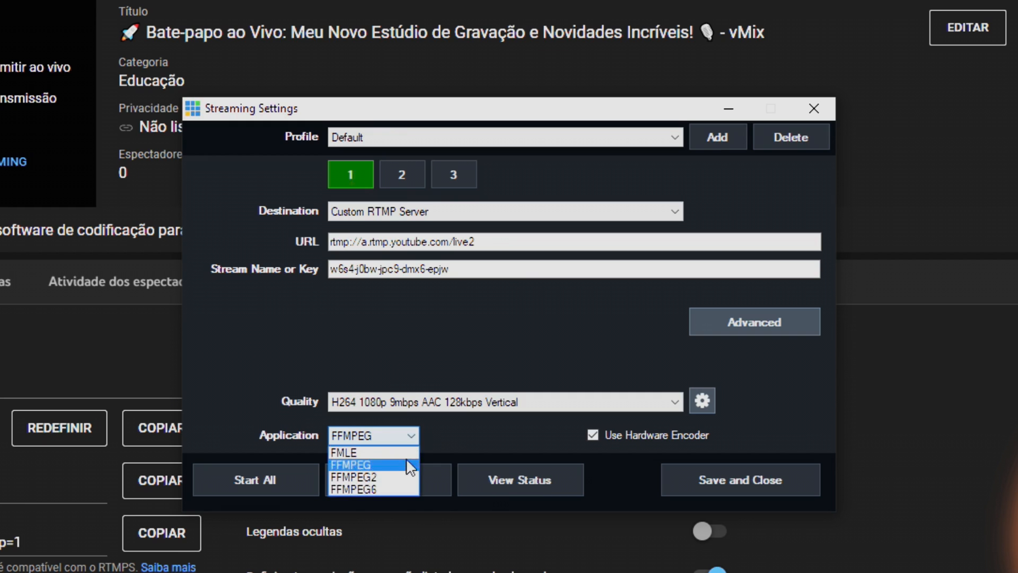
click(489, 451)
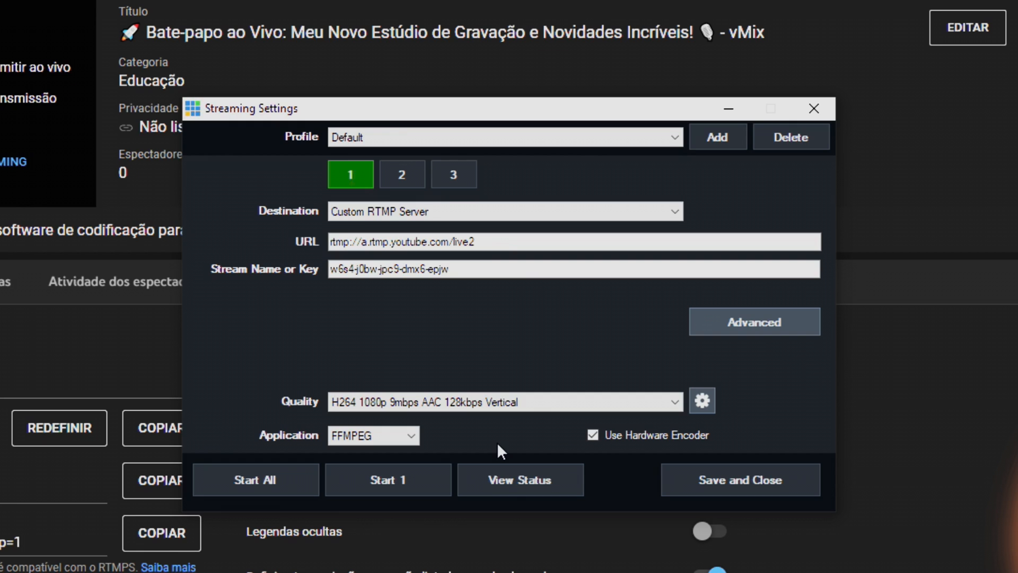
click(775, 480)
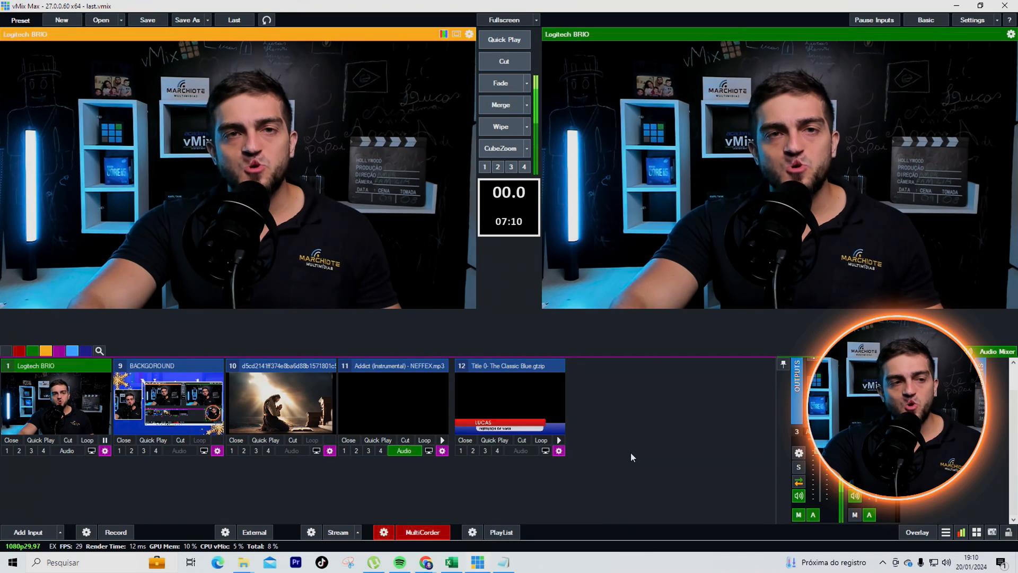
- Add Treinamento AudioVisual SCVP.mp4 as input 13, play it looping, and load it into Preview
click(244, 563)
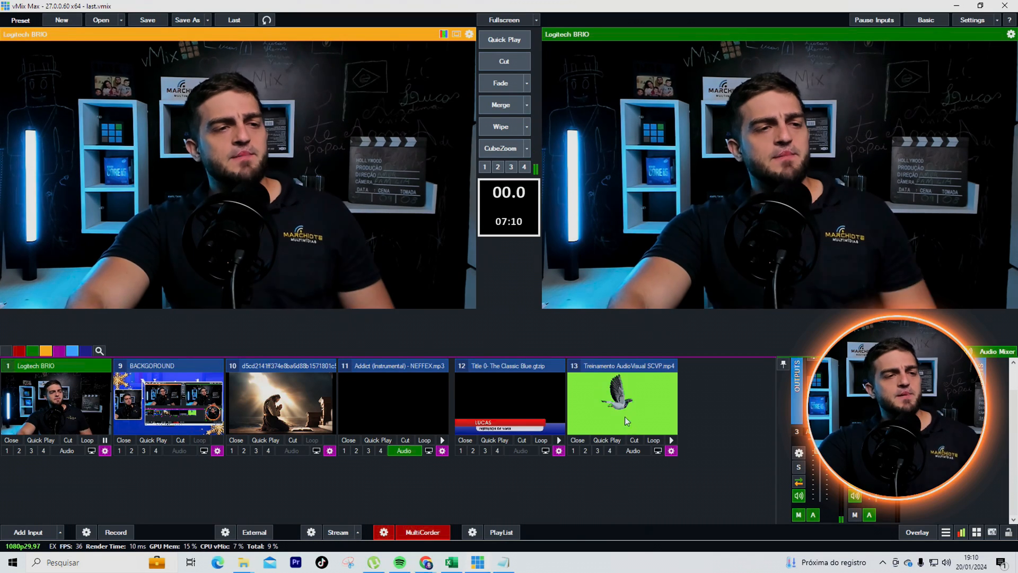
click(671, 440)
click(654, 440)
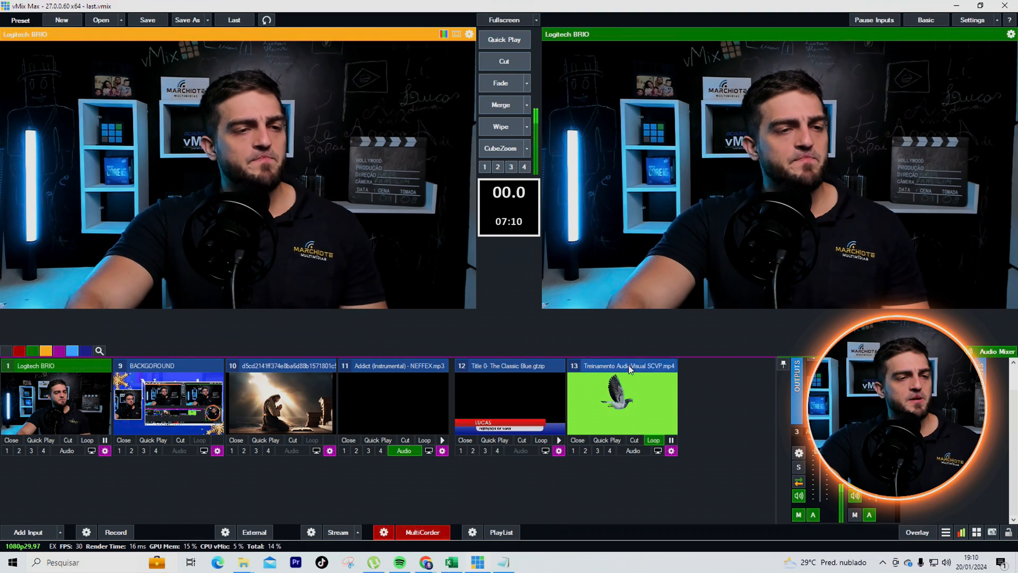
click(615, 408)
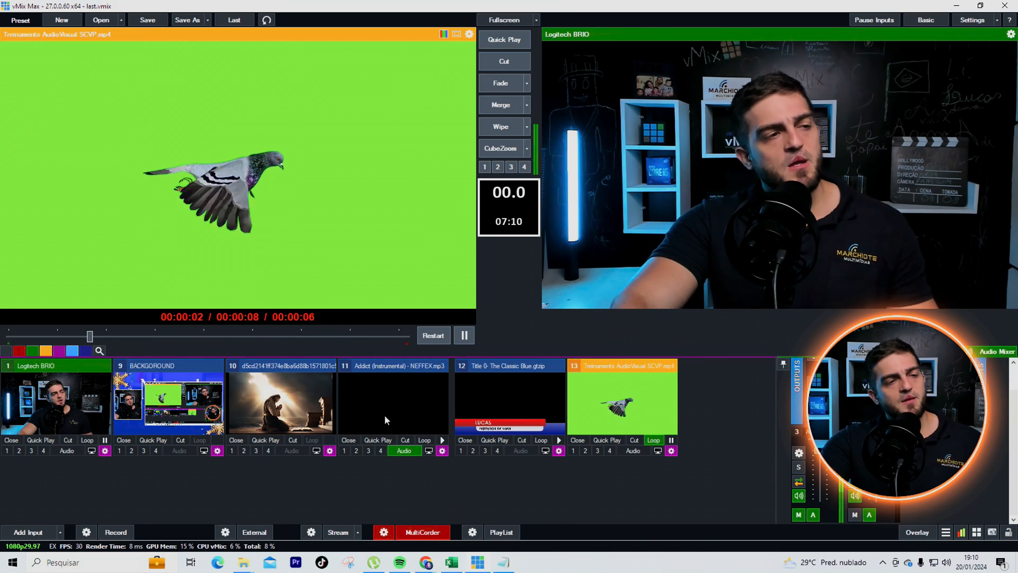
- Enable Colour Key on input 13 and sample the clip's green background as the key colour
click(672, 452)
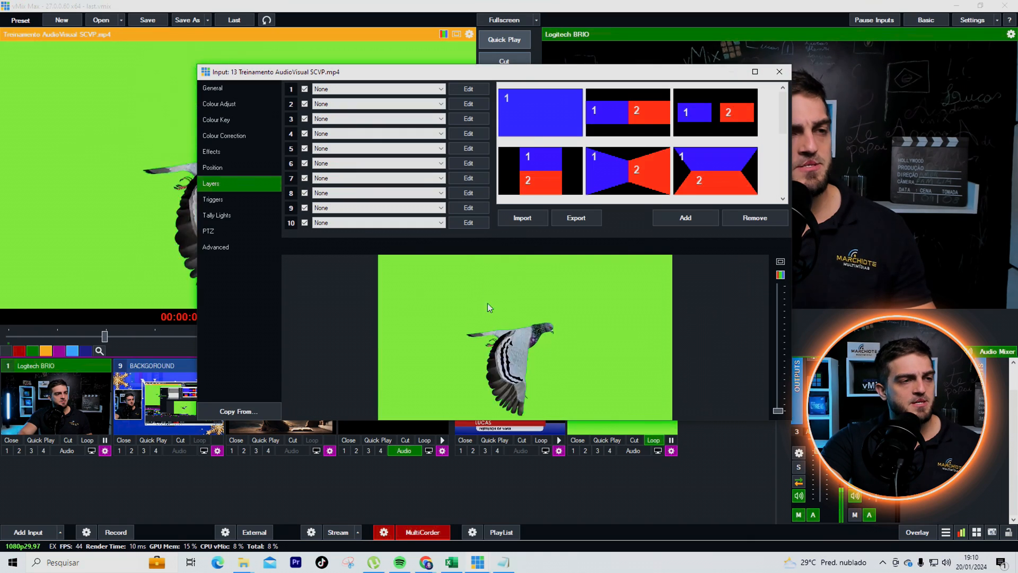
click(231, 119)
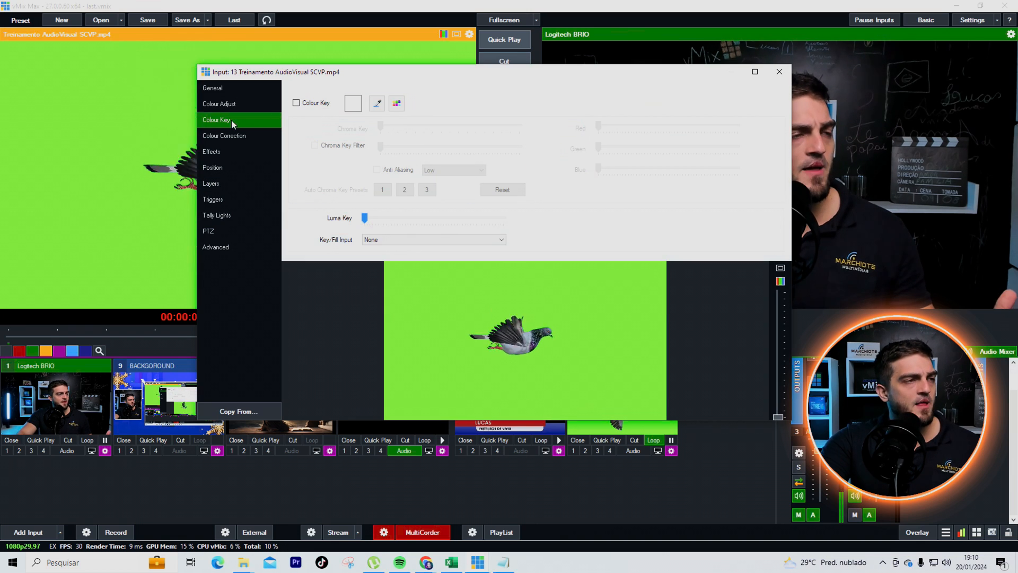
click(296, 103)
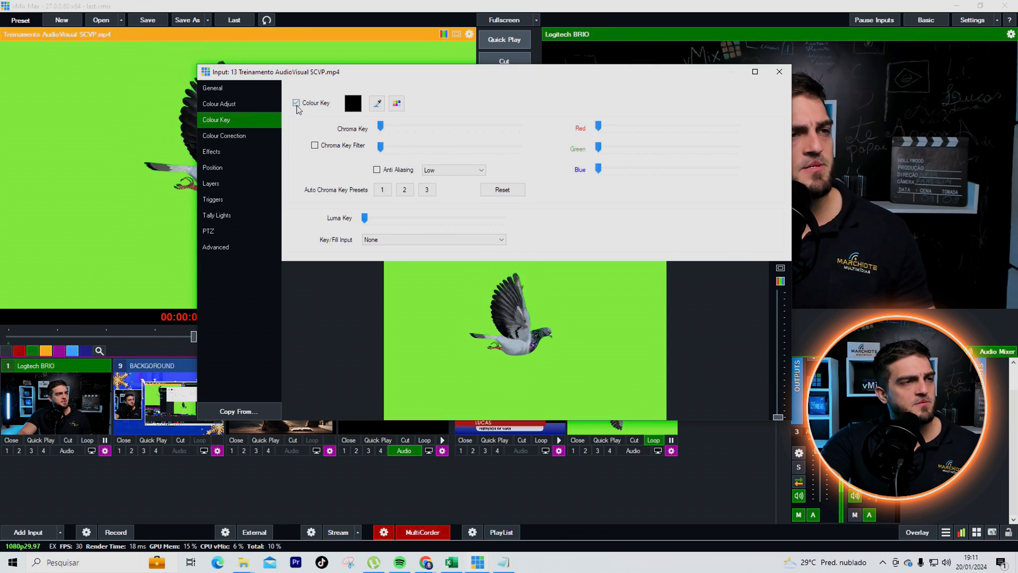
click(377, 103)
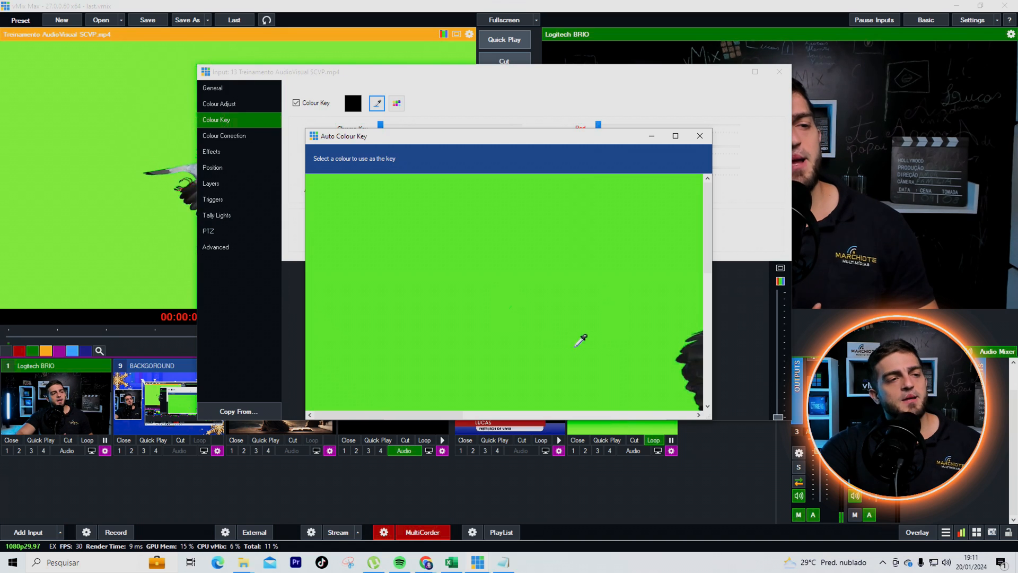
click(581, 314)
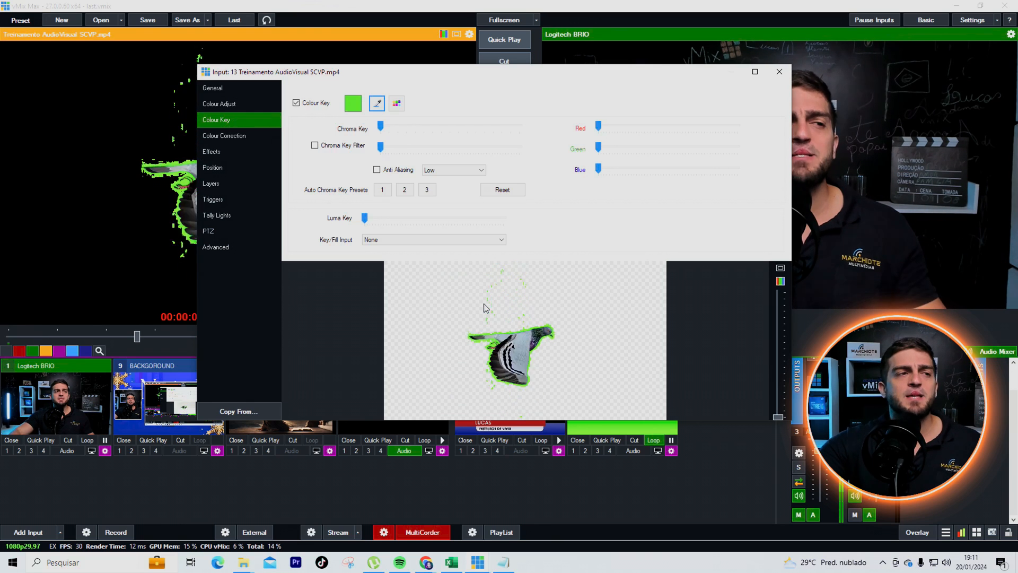
- Turn on the Chroma Key Filter and raise its strength to clean the pigeon's green fringe
click(314, 145)
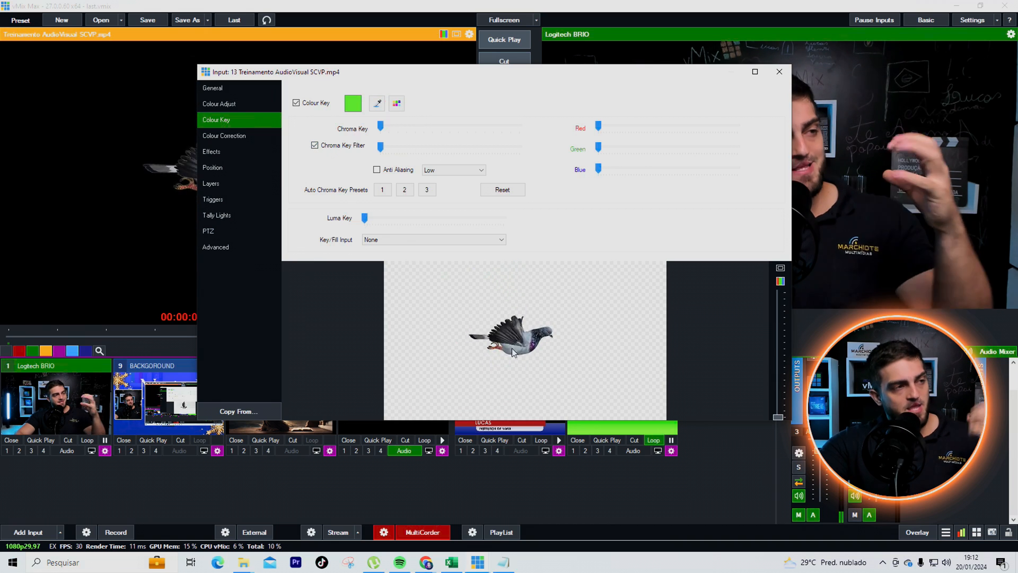
drag(380, 146, 490, 157)
drag(495, 74, 656, 80)
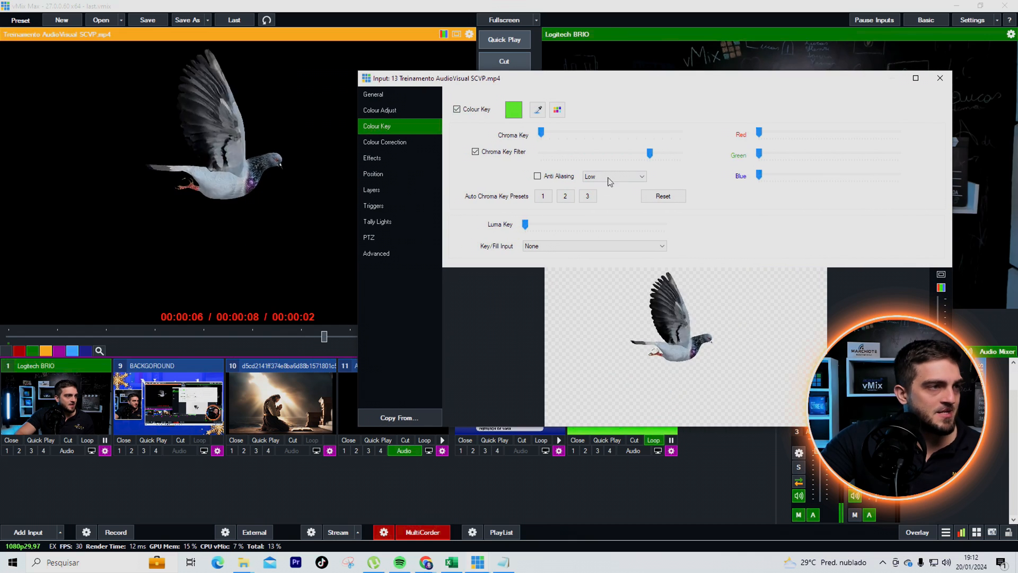
mouse_move(649, 155)
mouse_down()
mouse_move(669, 155)
mouse_move(592, 172)
mouse_move(674, 157)
mouse_move(651, 167)
mouse_up()
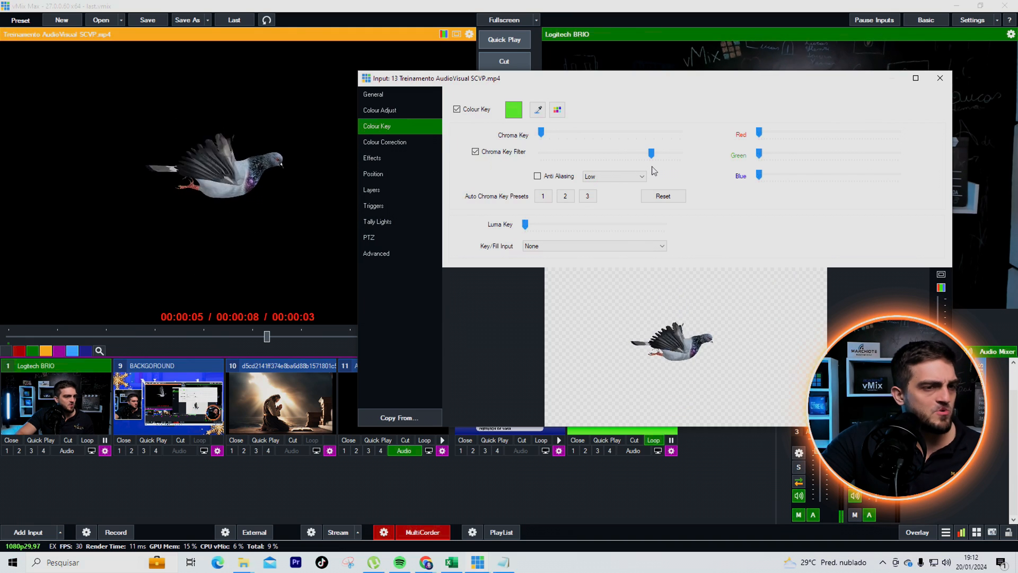
- Put the keyed pigeon clip on overlay 4 over the live camera and reopen its settings
click(941, 79)
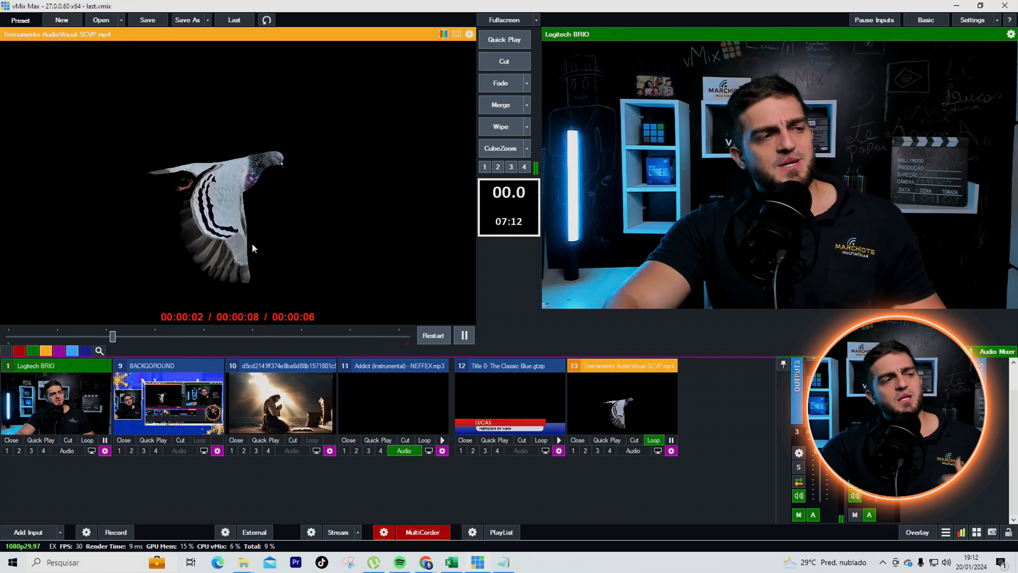
click(610, 450)
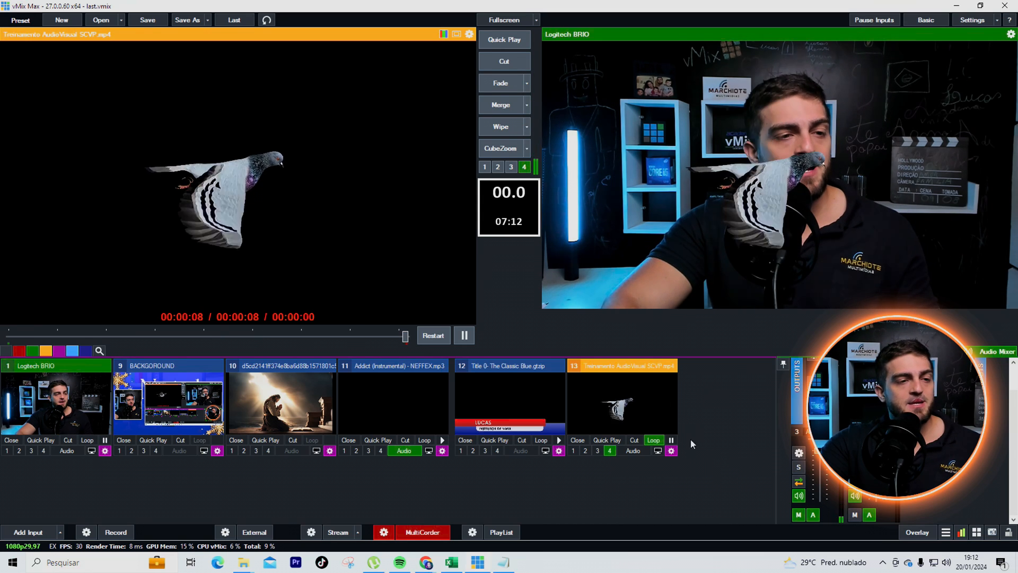
click(672, 451)
- Shift the pigeon toward the upper left in its Position settings, then turn overlay 4 off
click(396, 161)
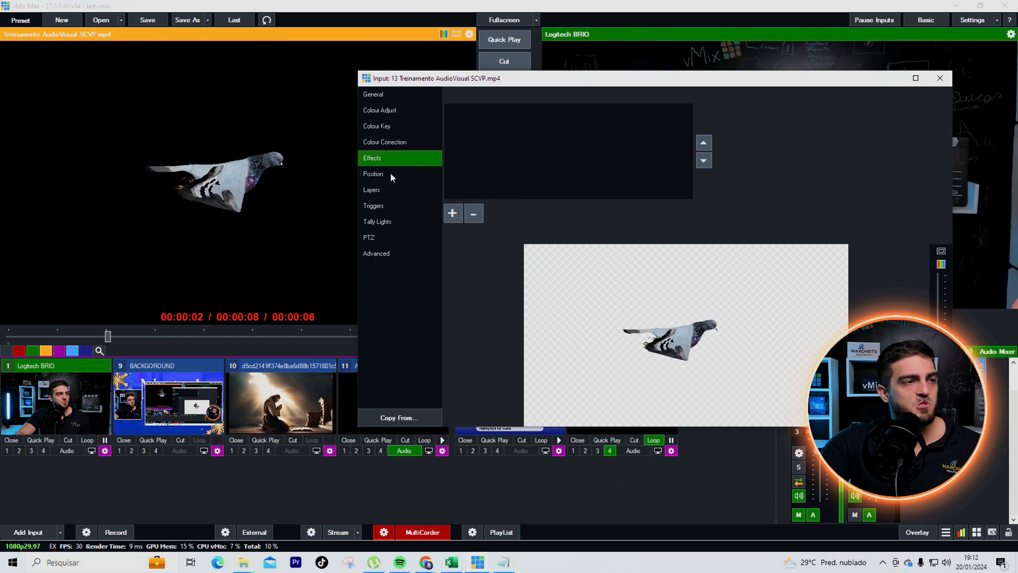
click(391, 173)
drag(684, 336, 603, 342)
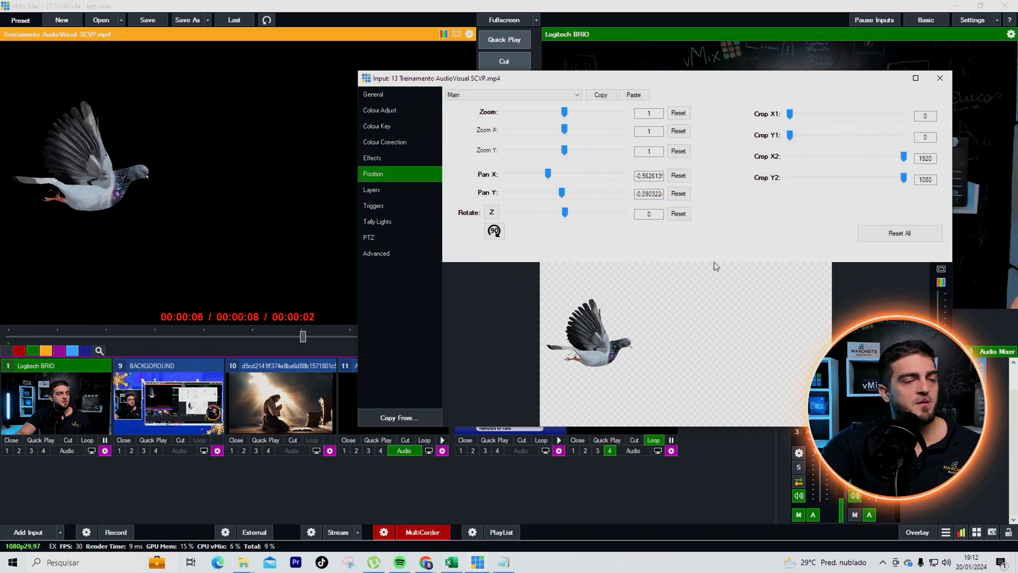
click(940, 78)
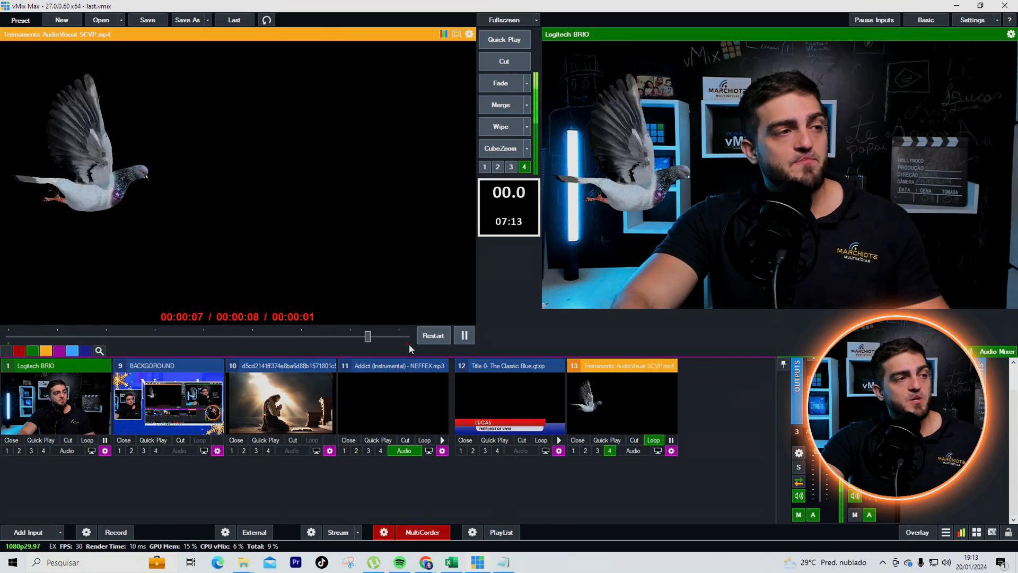
click(609, 451)
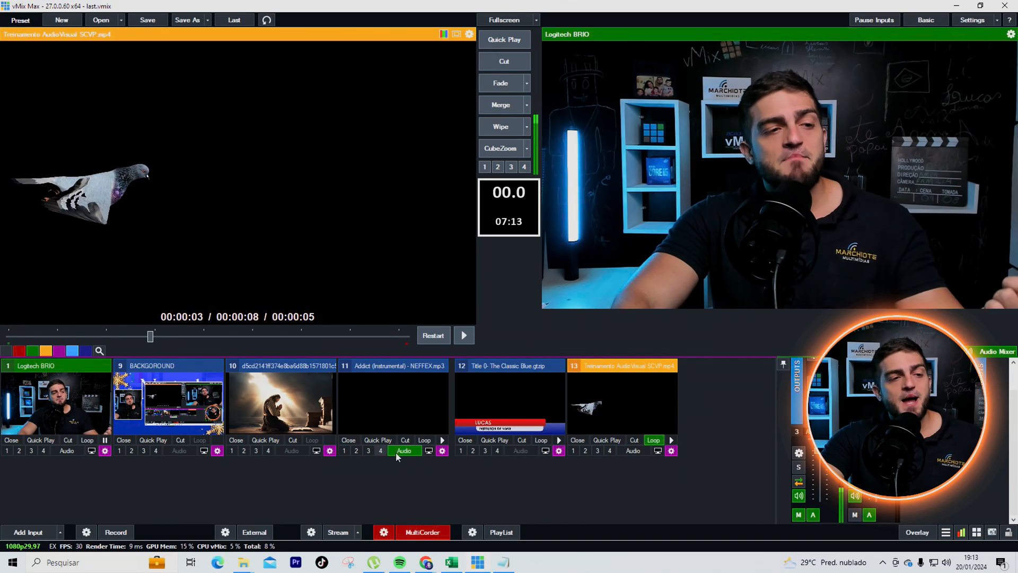
- Resume the pigeon clip, preview the praying-man image, and set its layer 1 to input 13
click(669, 440)
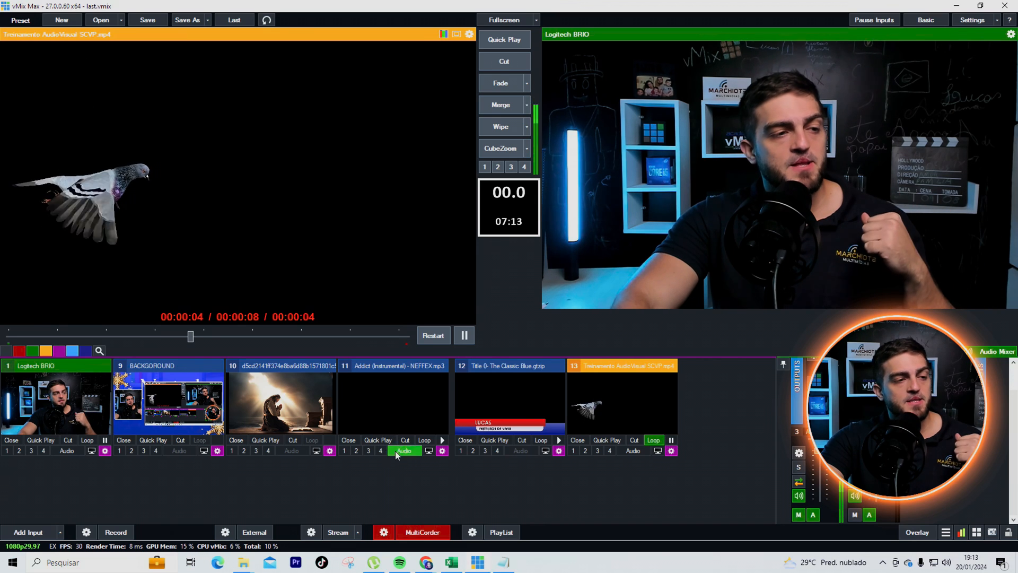
click(295, 369)
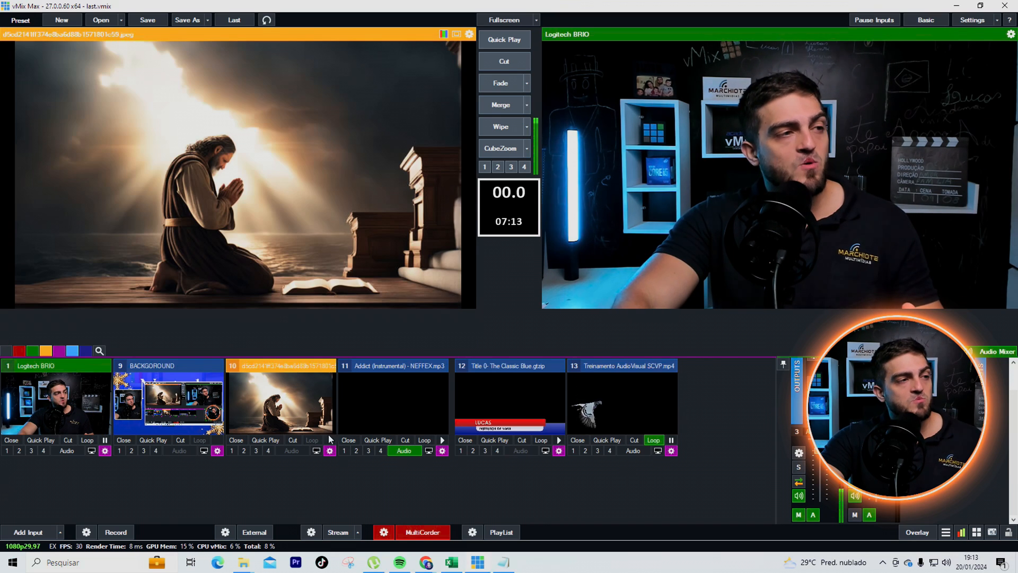
click(330, 451)
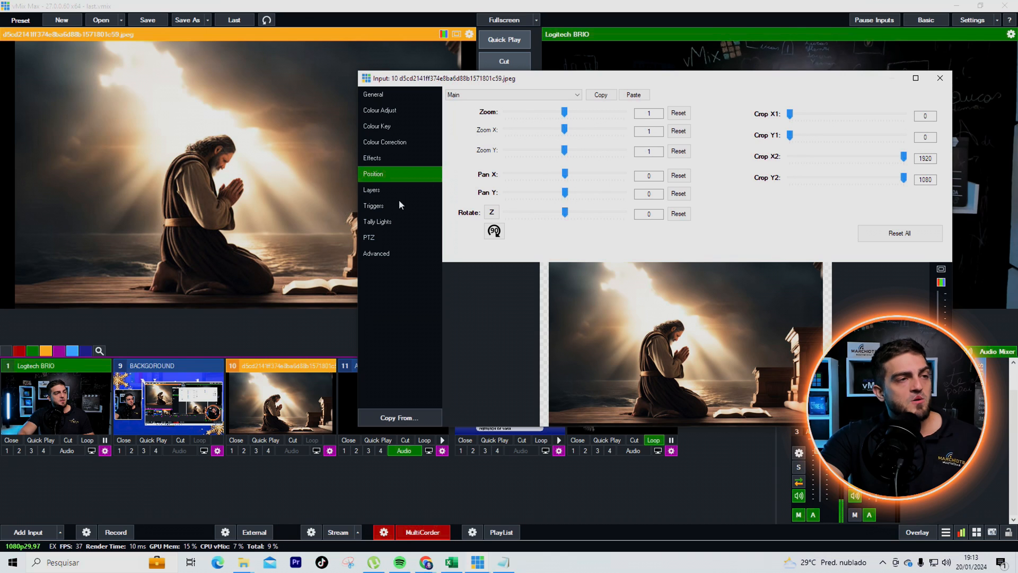
click(374, 189)
click(509, 96)
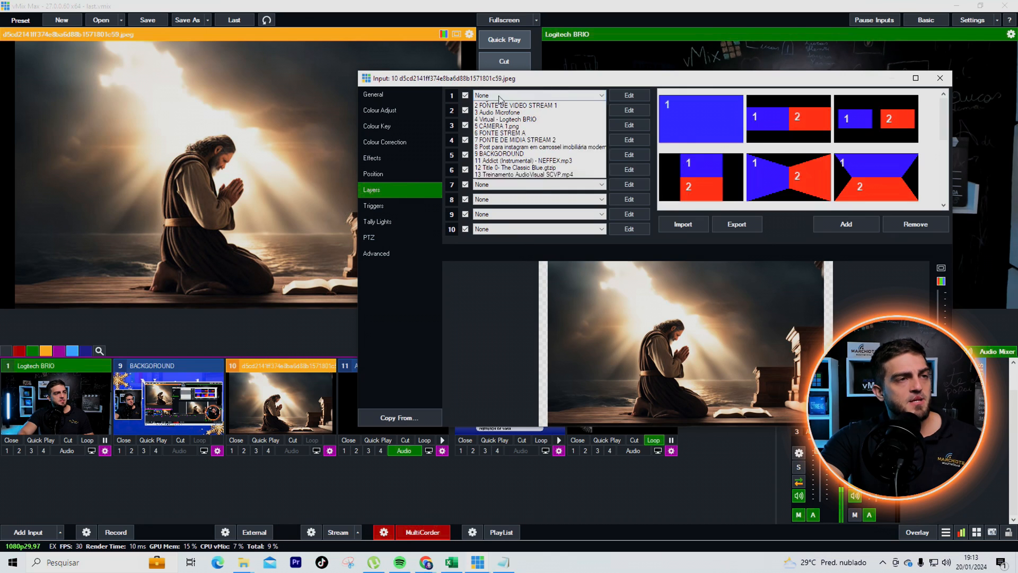
click(509, 188)
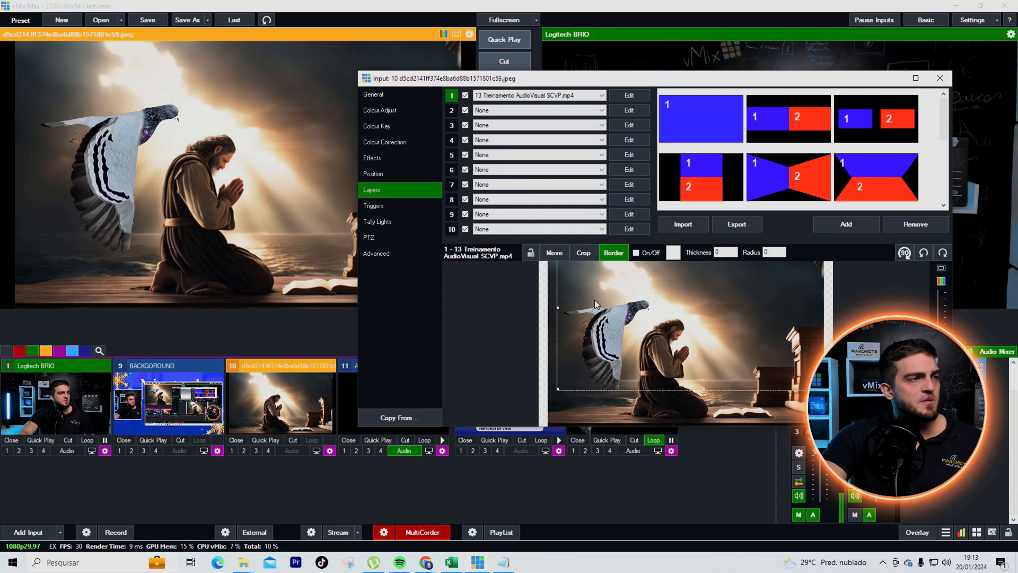
- Zoom the pigeon layer to 0.307, place it at the man's upper right, and tilt it slightly
click(629, 95)
drag(565, 114, 525, 116)
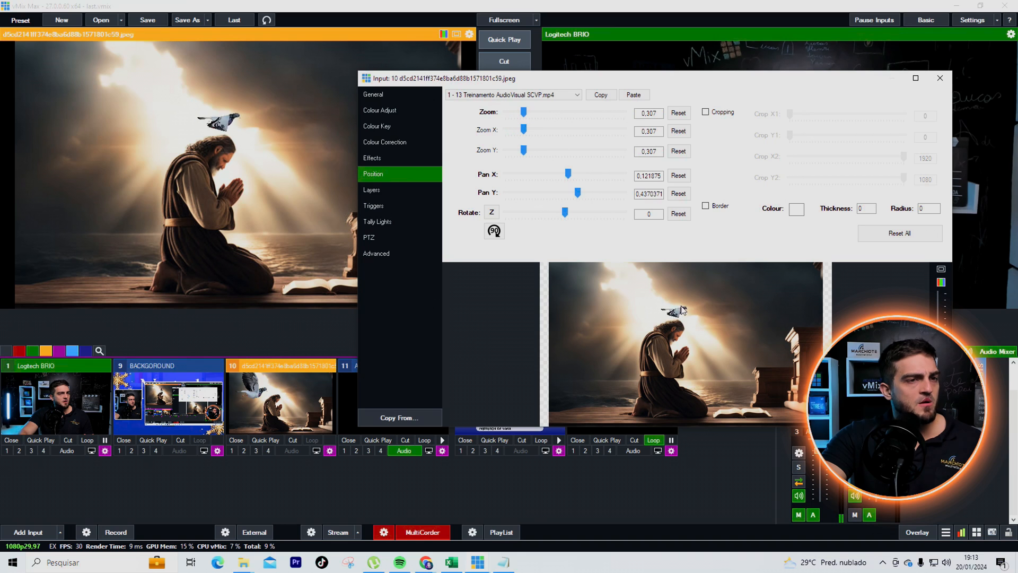
drag(677, 318, 751, 333)
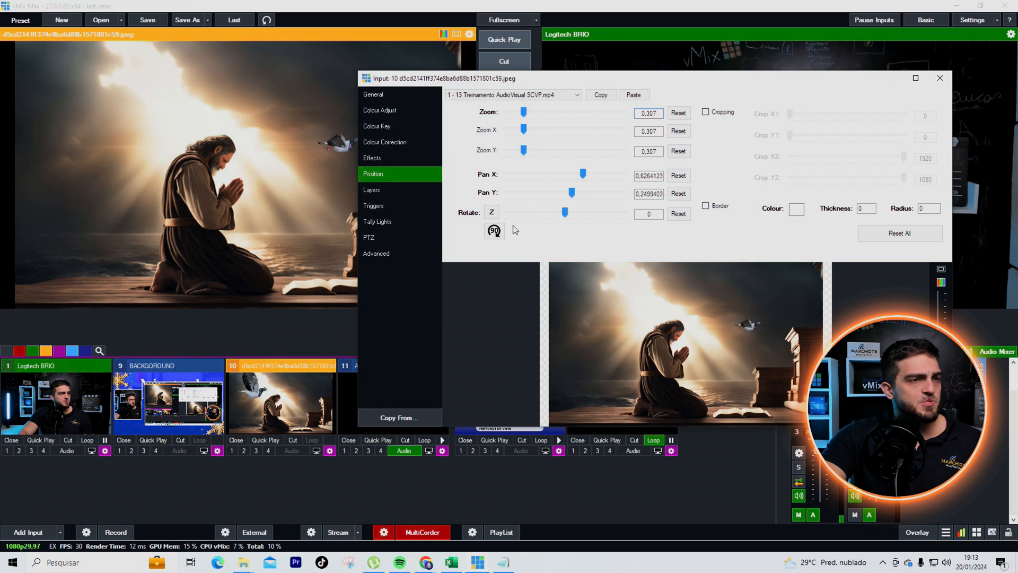
drag(565, 212, 565, 217)
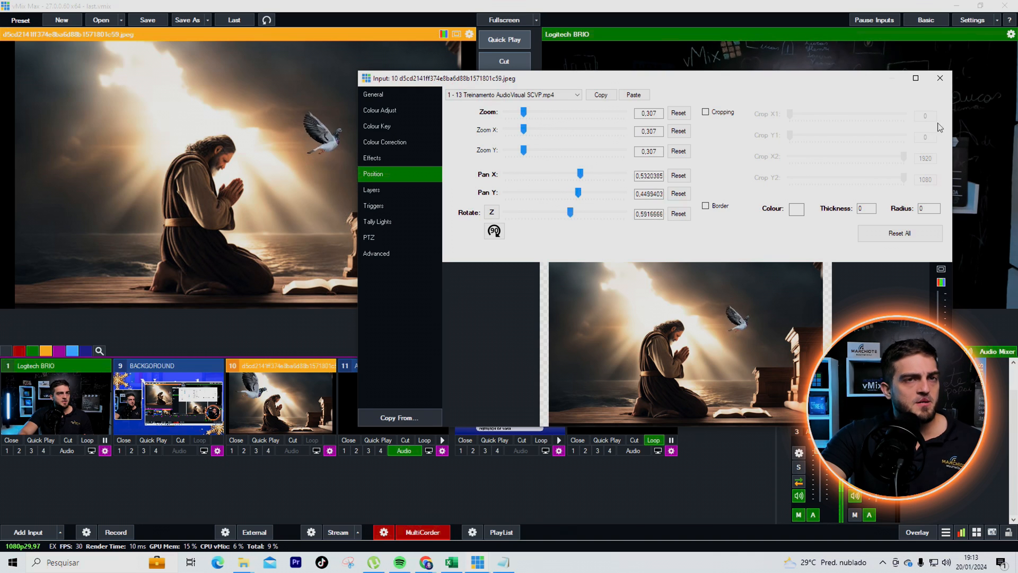
click(940, 78)
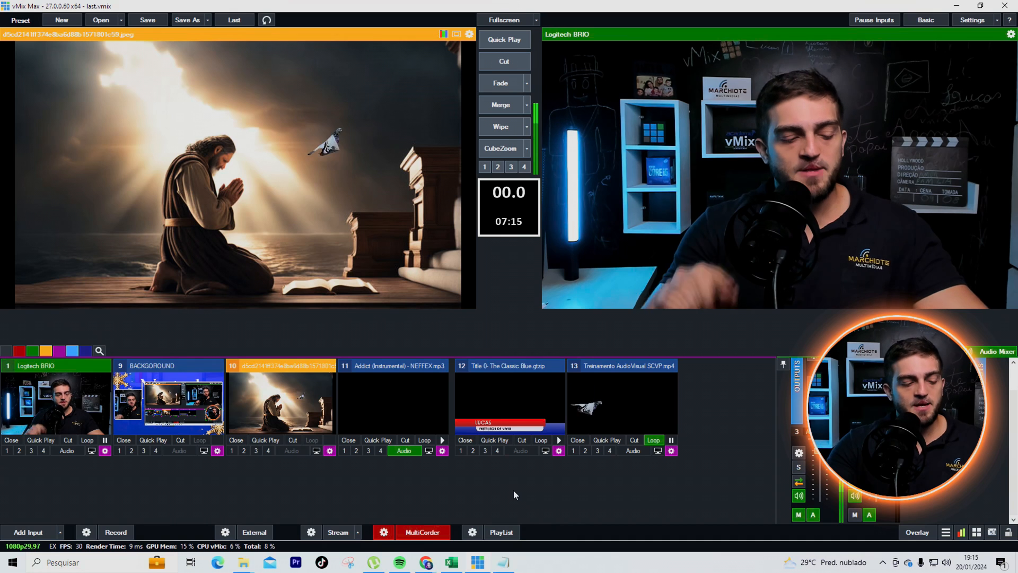
- Launch vMix Desktop Capture via Start search 'VMIX DE' and minimize its window
key(super)
text(VMI)
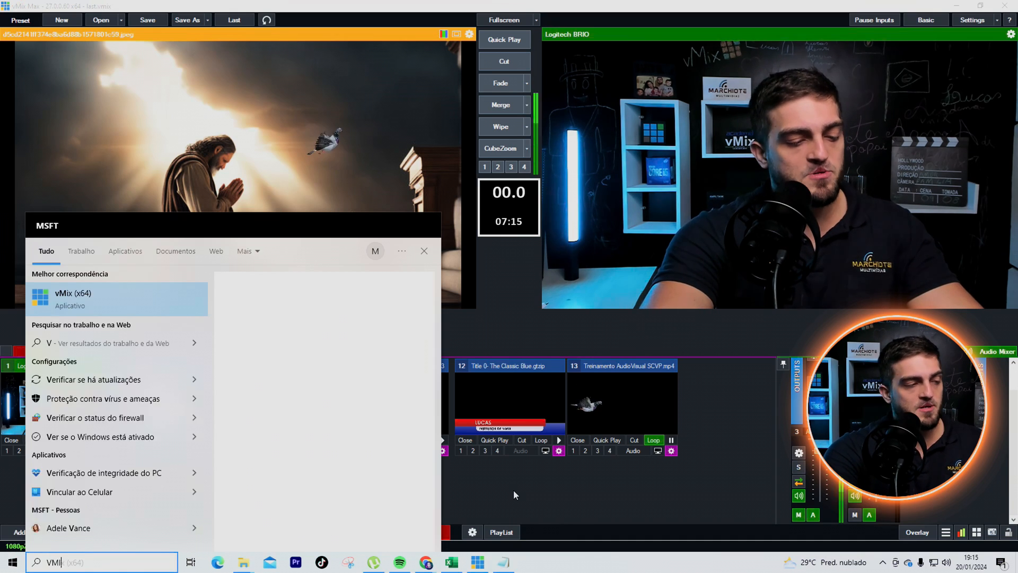
text(X DES)
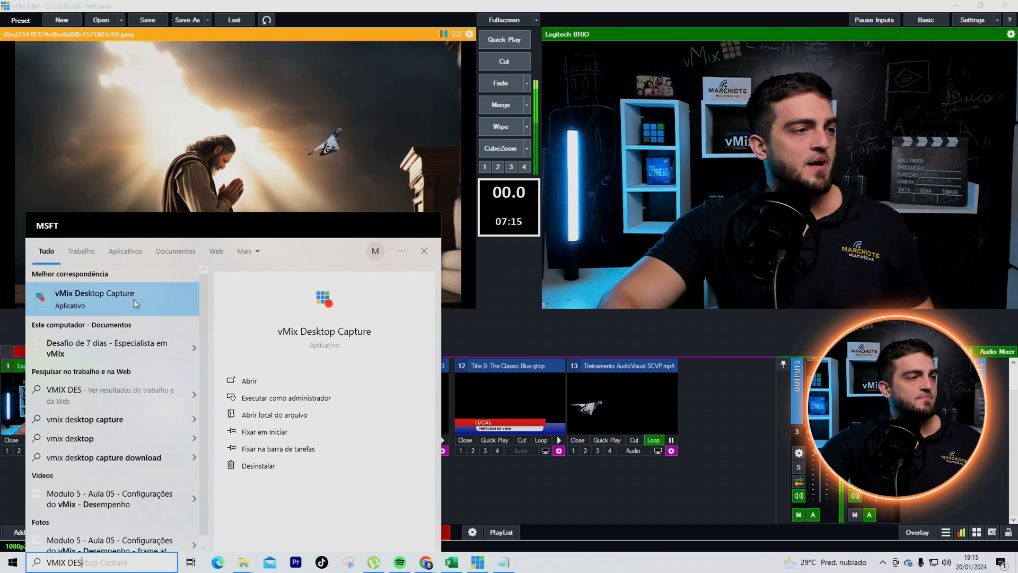
click(134, 299)
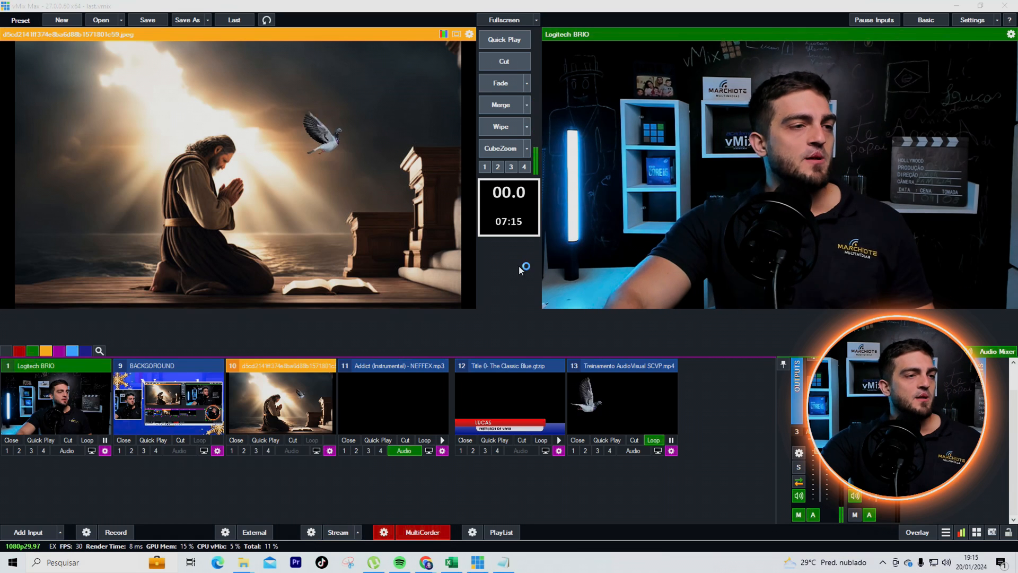
drag(517, 249, 587, 275)
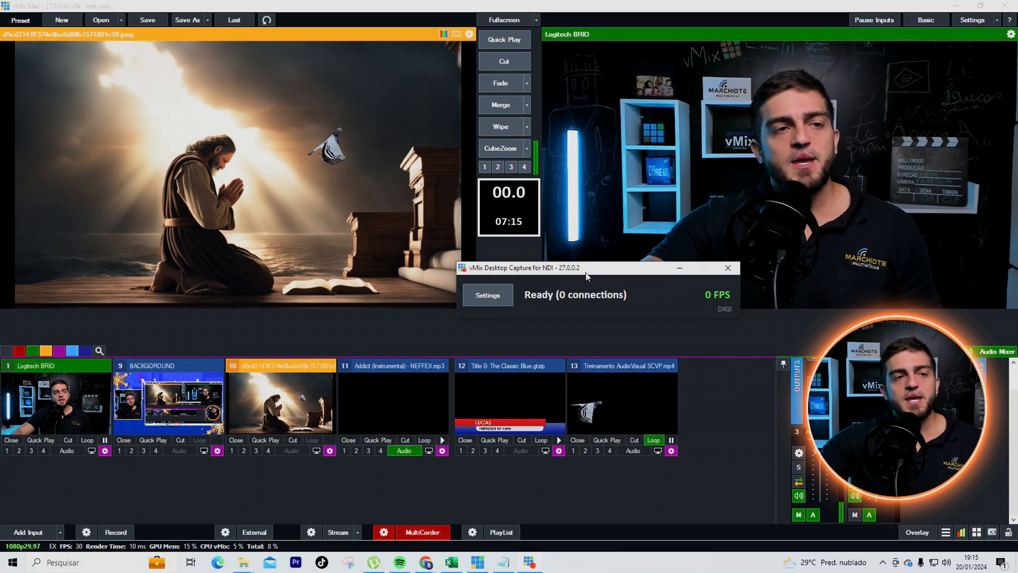
click(681, 268)
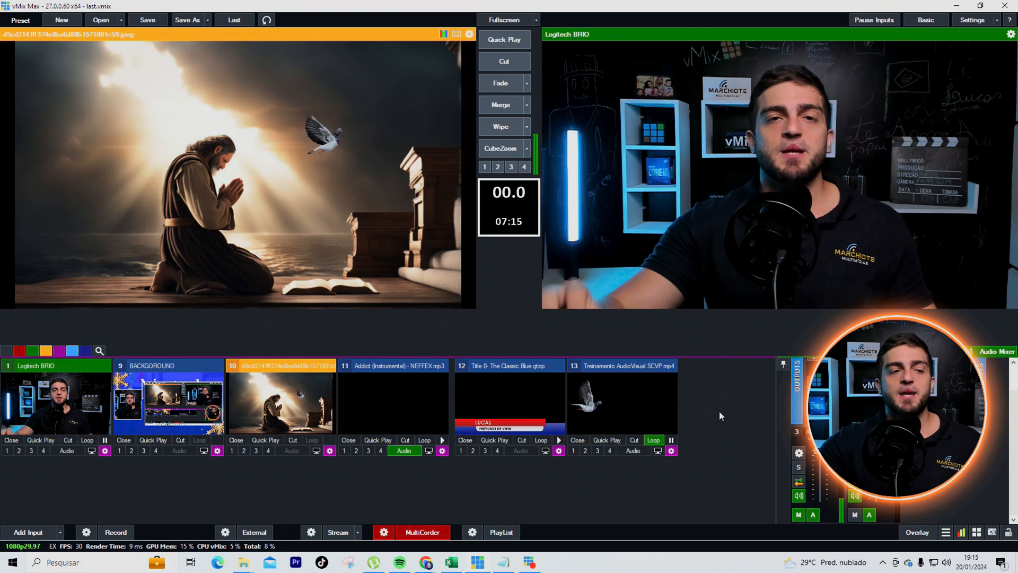
- Open Add Input on NDI / Desktop Capture until vMixDesktopCaptureNDI appears beside Display1
click(27, 532)
click(294, 175)
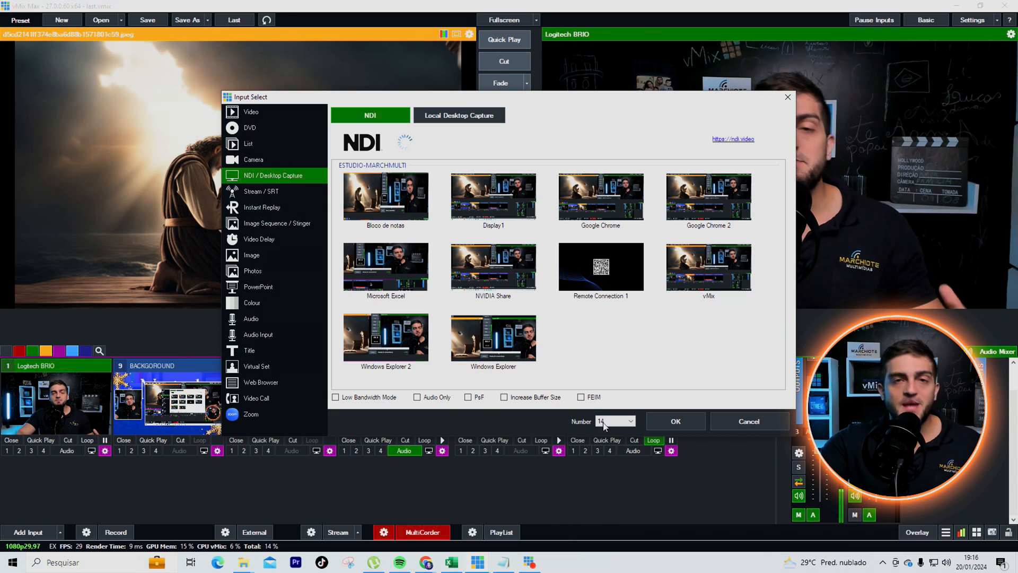
click(532, 563)
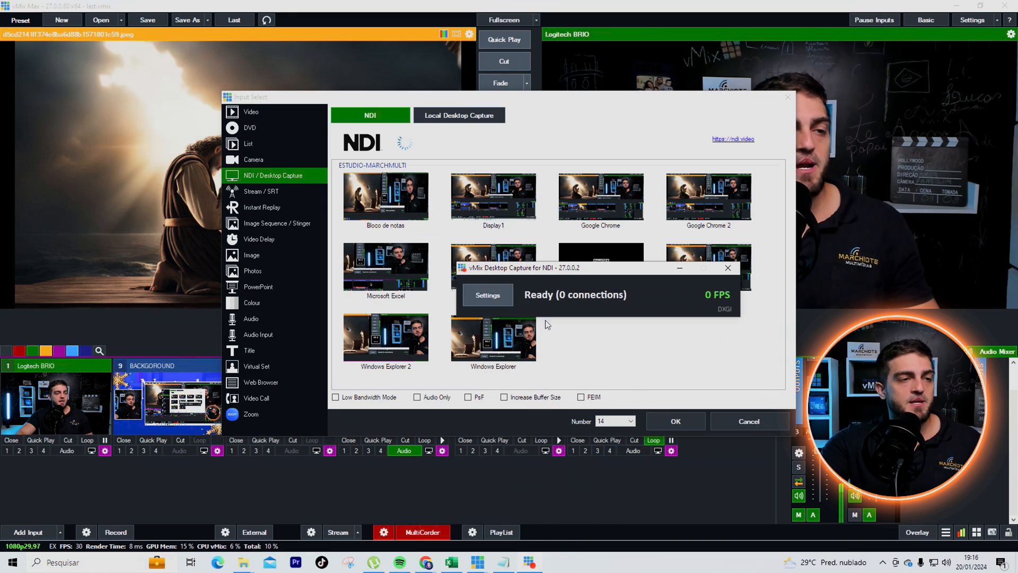
drag(602, 270, 612, 292)
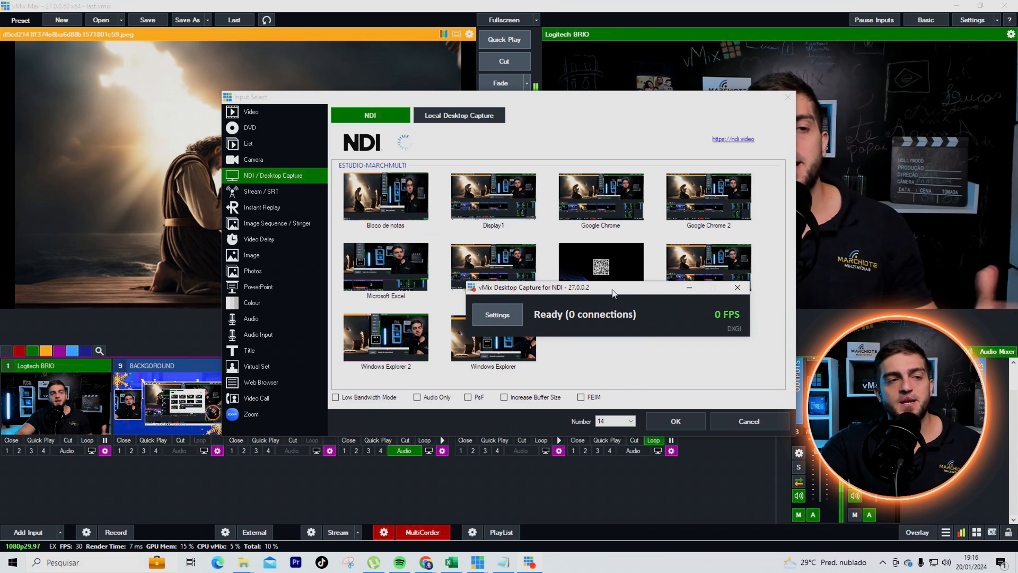
click(689, 290)
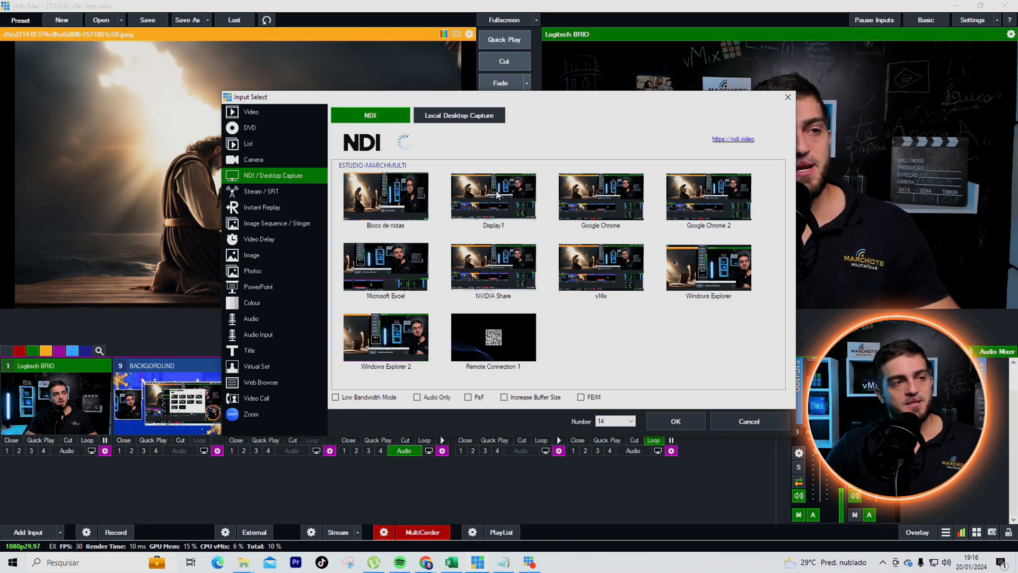
click(532, 561)
drag(603, 293, 595, 132)
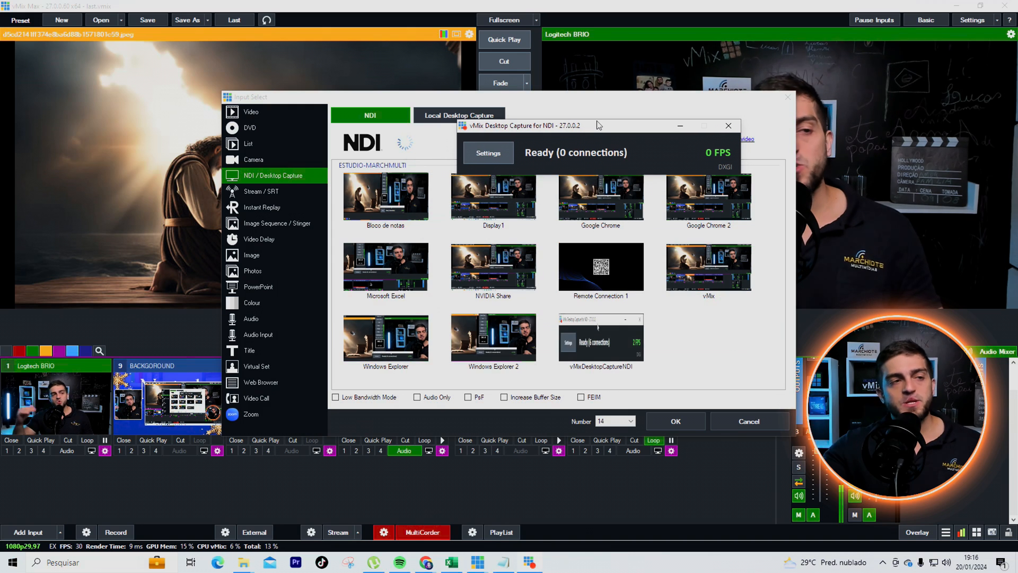
click(680, 127)
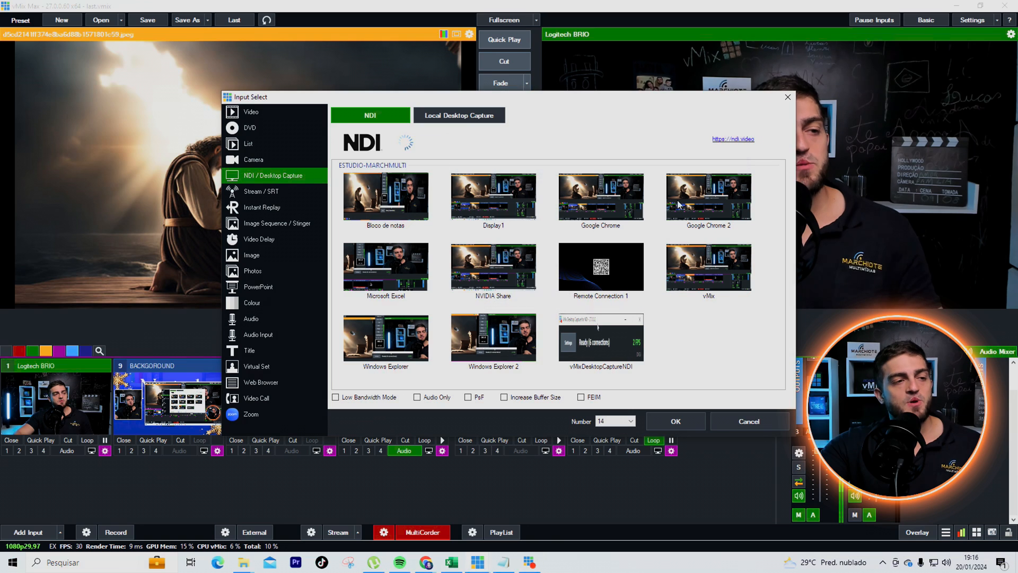